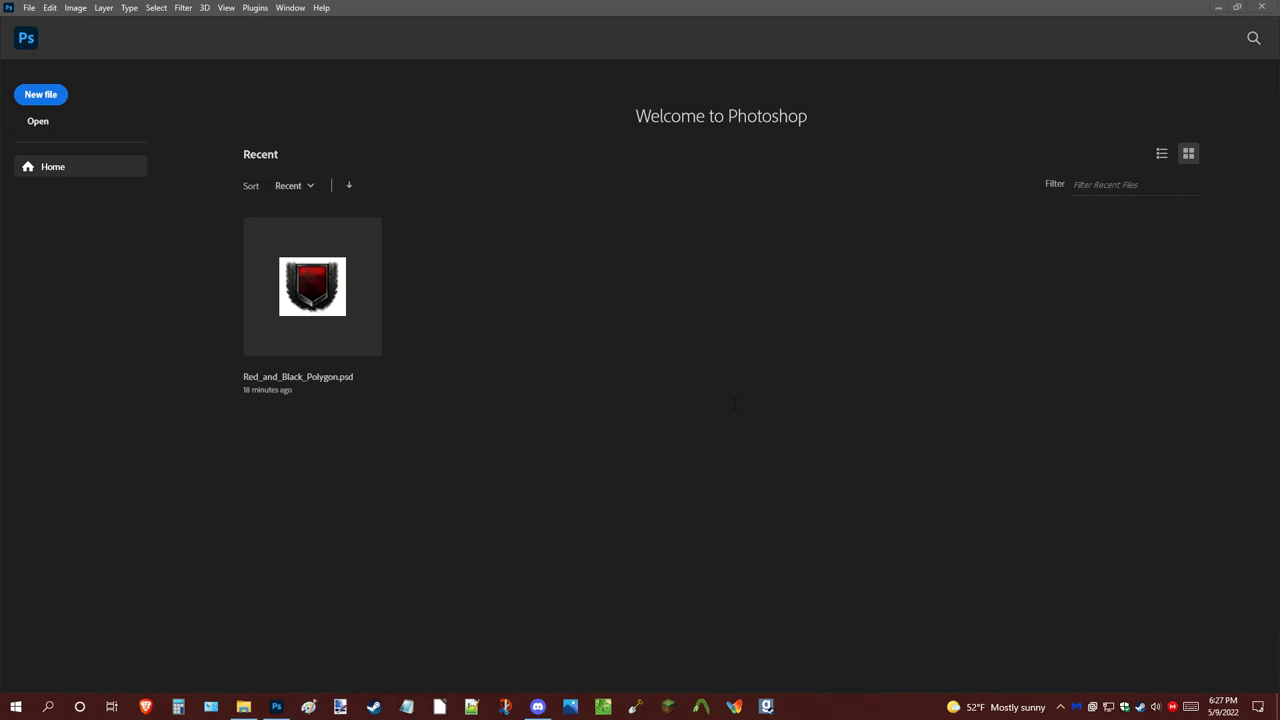
Browse the ideology icon templates folder in File Explorer and select Ideology Icon Template 1.psd
click(695, 440)
click(245, 707)
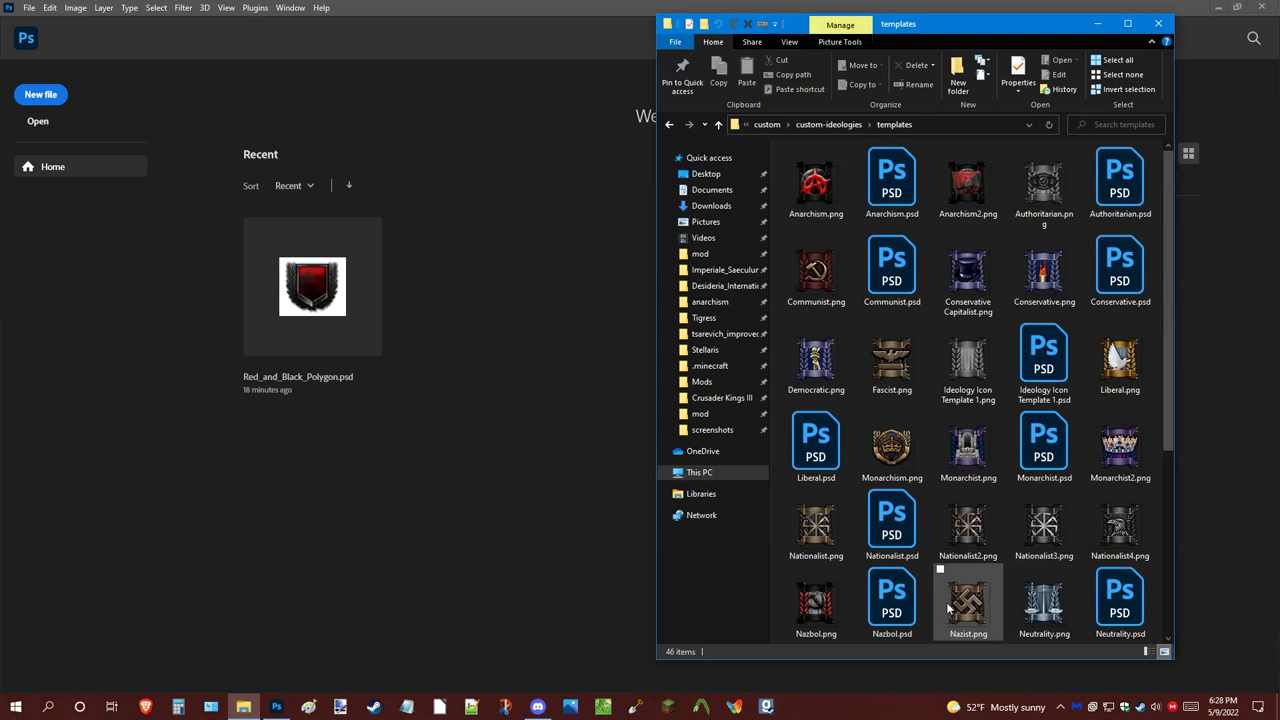
scroll(960, 605, down, 3)
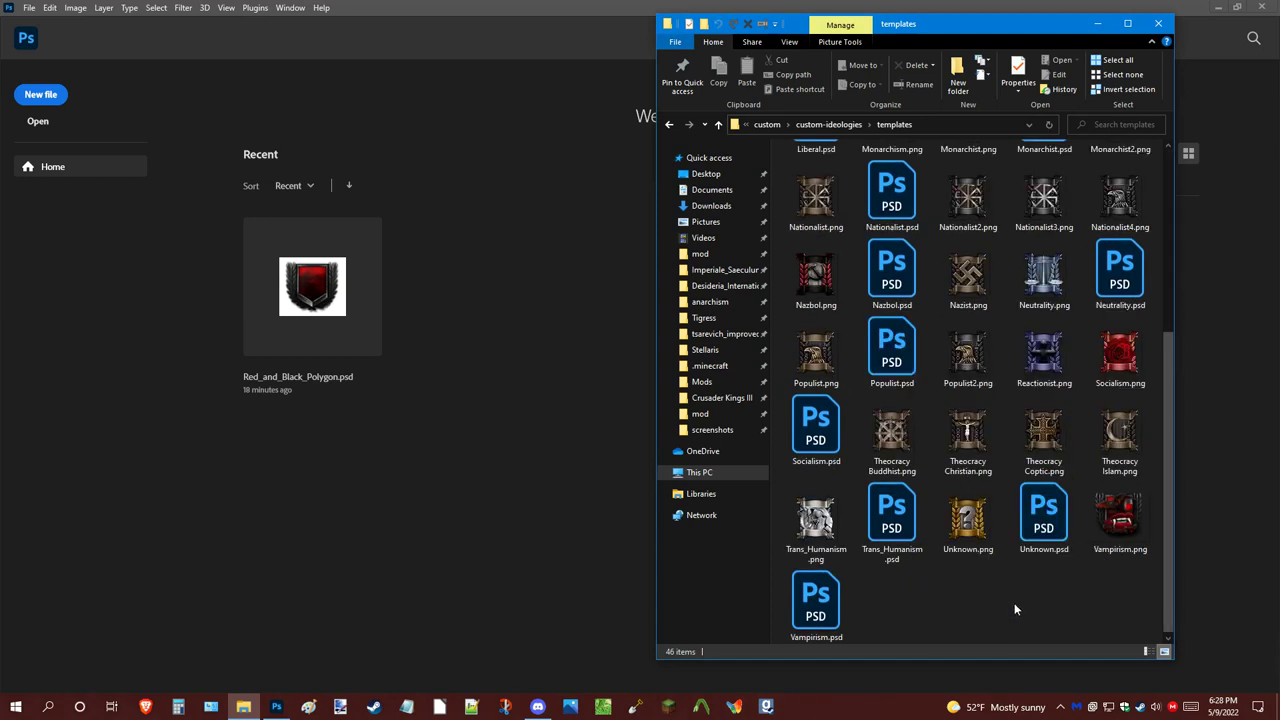
scroll(976, 617, up, 3)
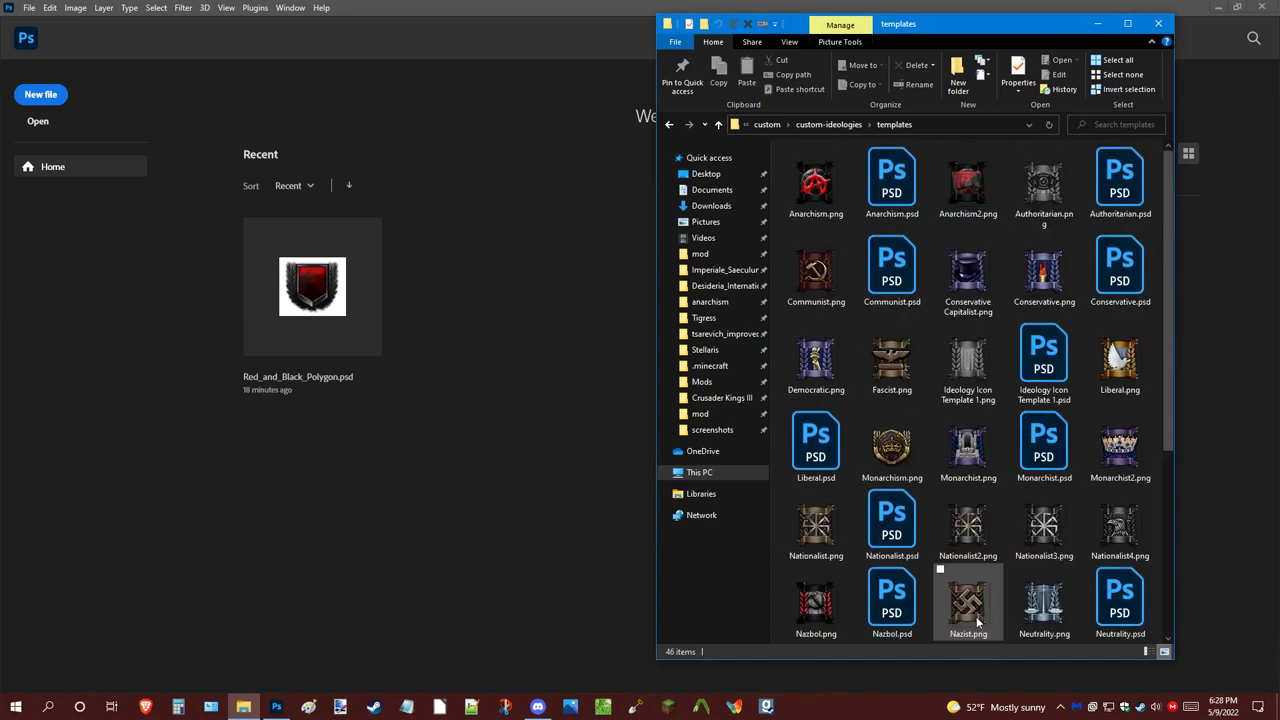
scroll(975, 615, down, 3)
right_click(1108, 545)
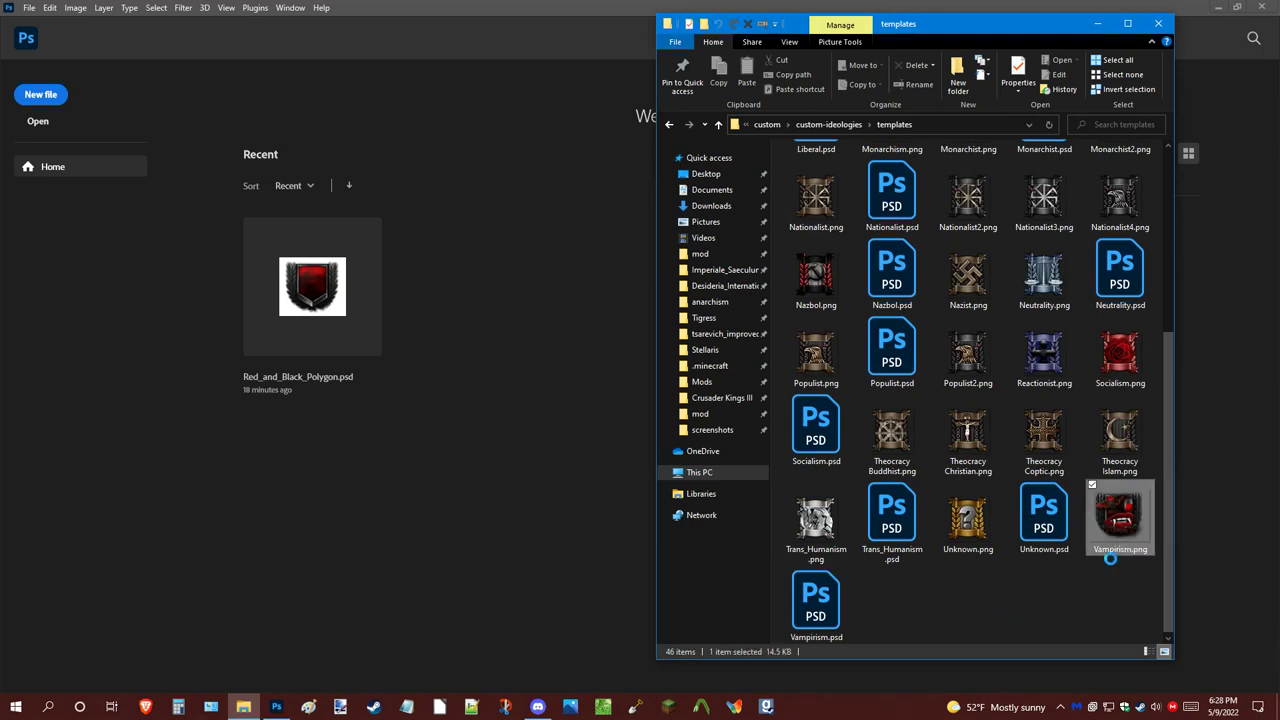
click(996, 606)
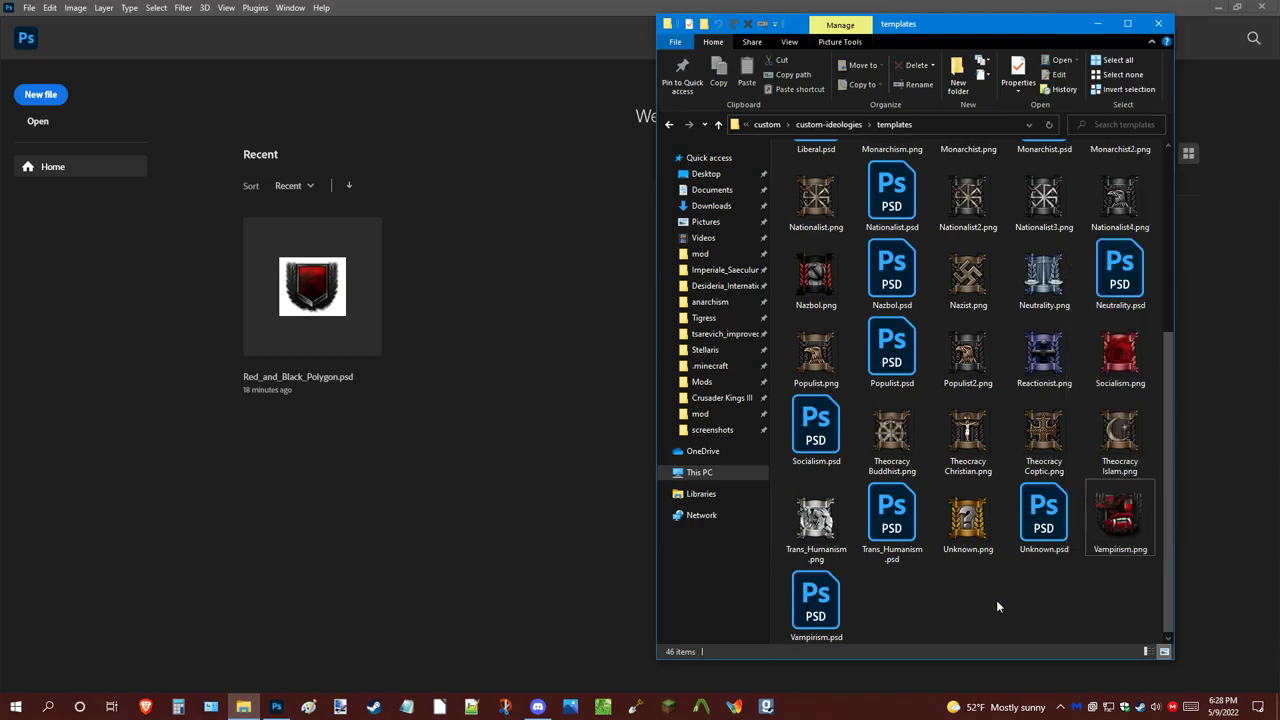
scroll(975, 598, up, 4)
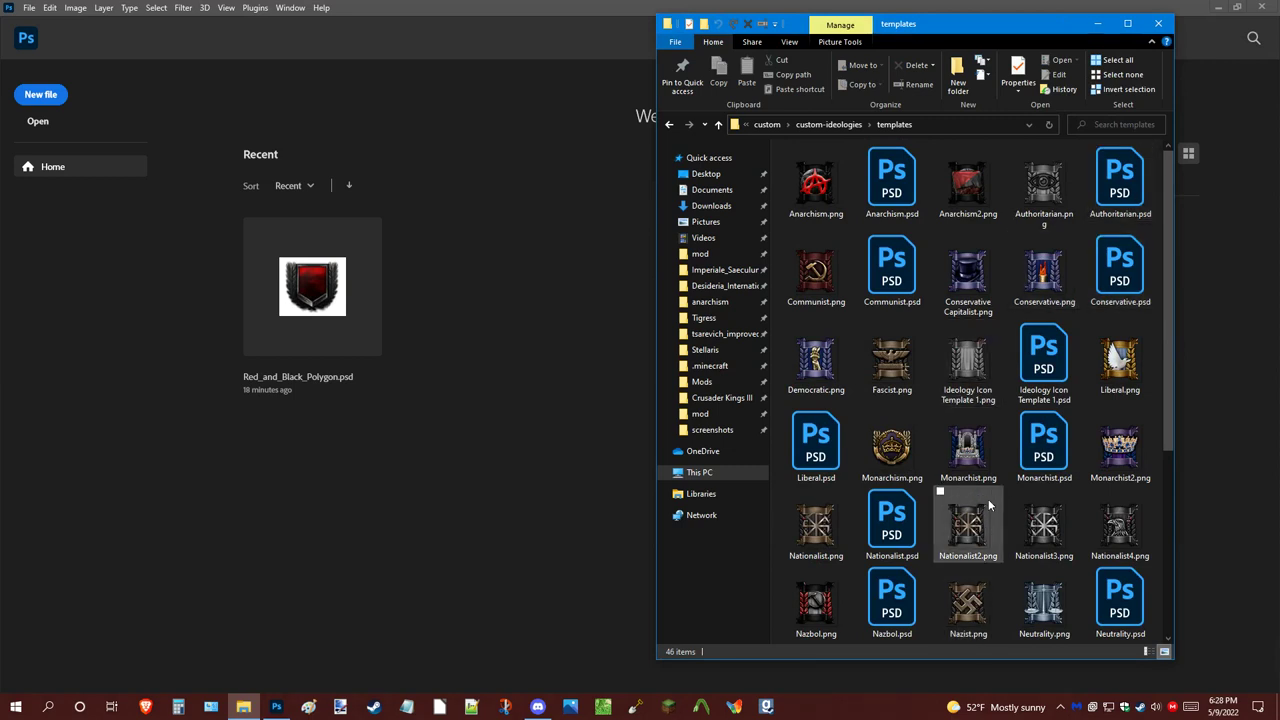
mouse_move(984, 415)
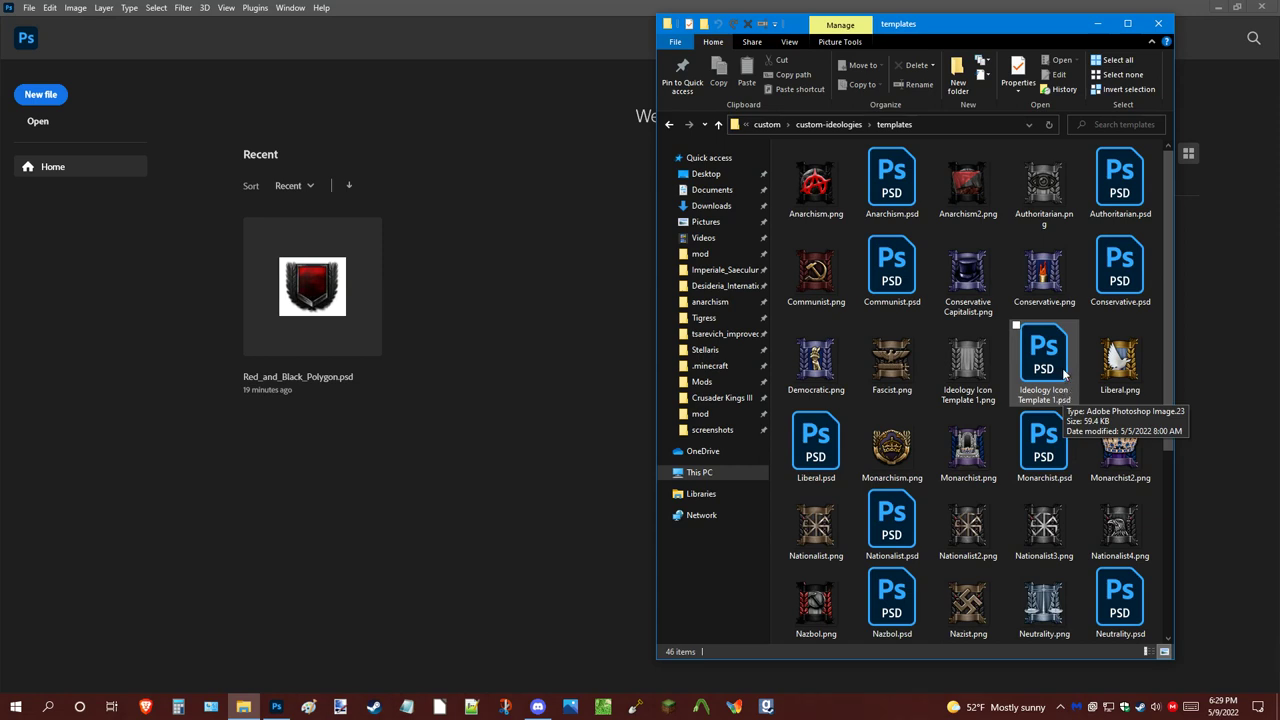
click(1063, 368)
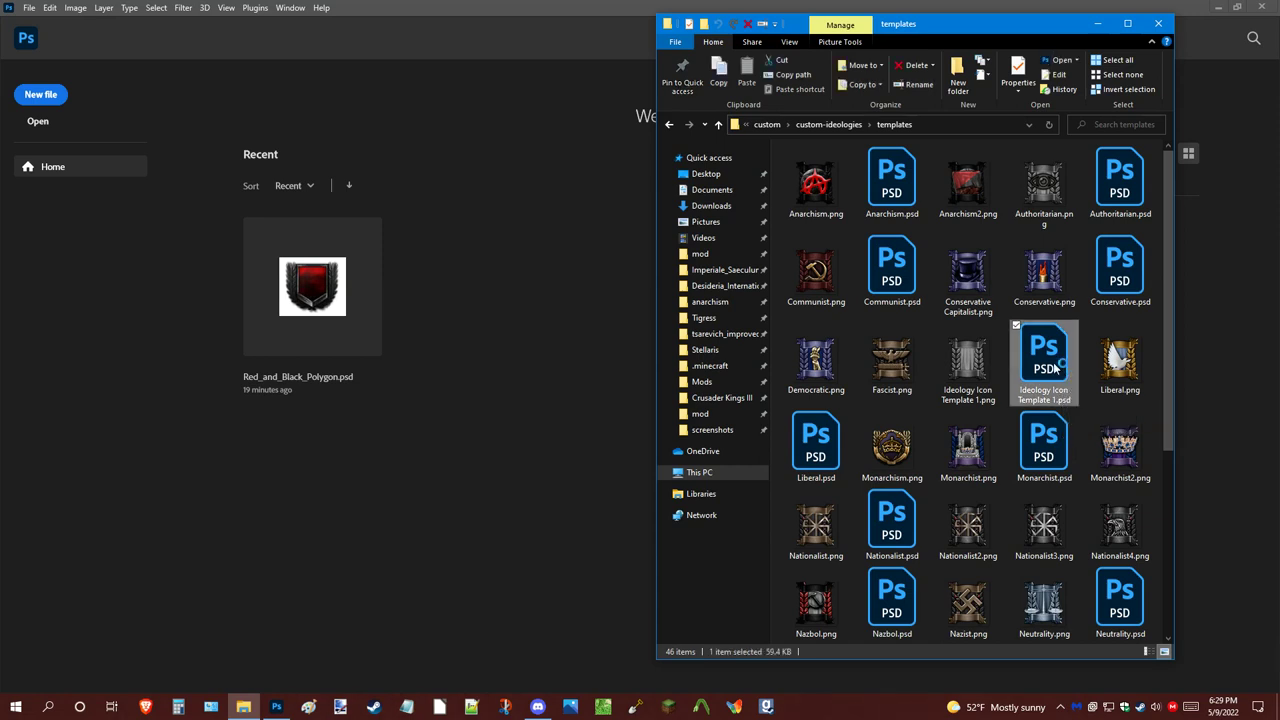
Open Ideology Icon Template 1.psd in Photoshop and zoom in on the 66 × 68 px laurel frame
double_click(1036, 398)
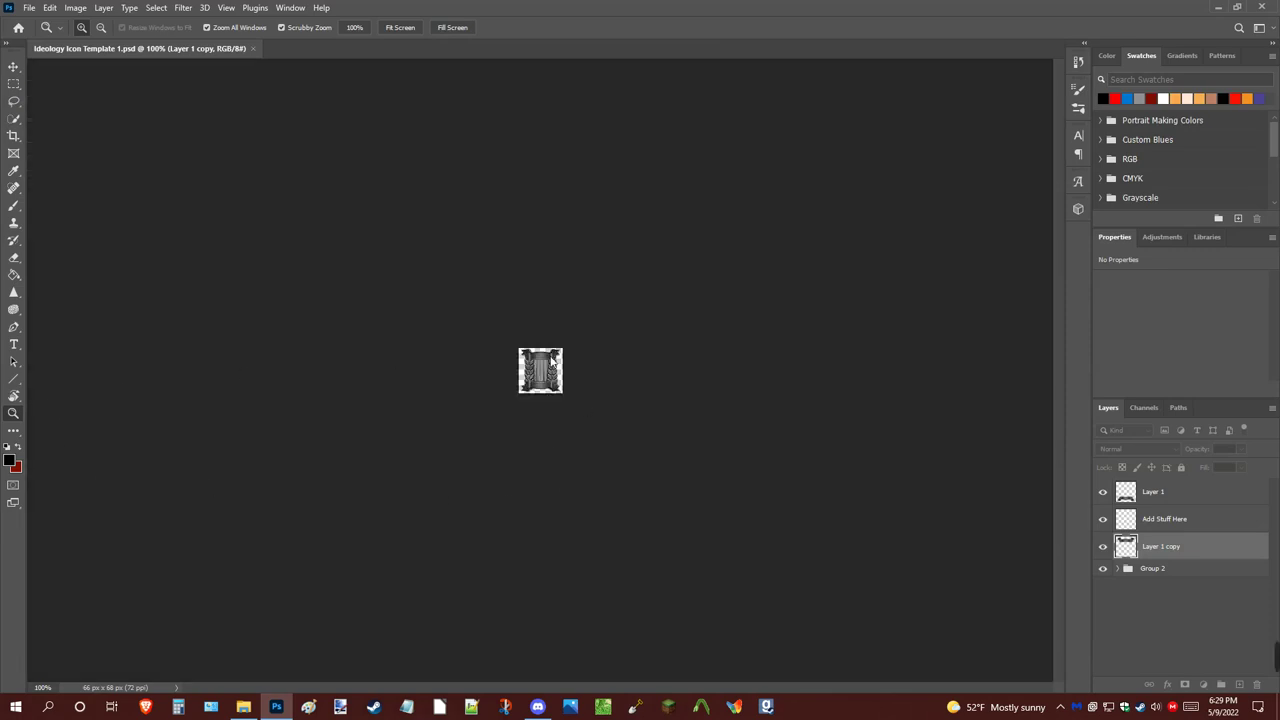
drag(560, 391, 589, 481)
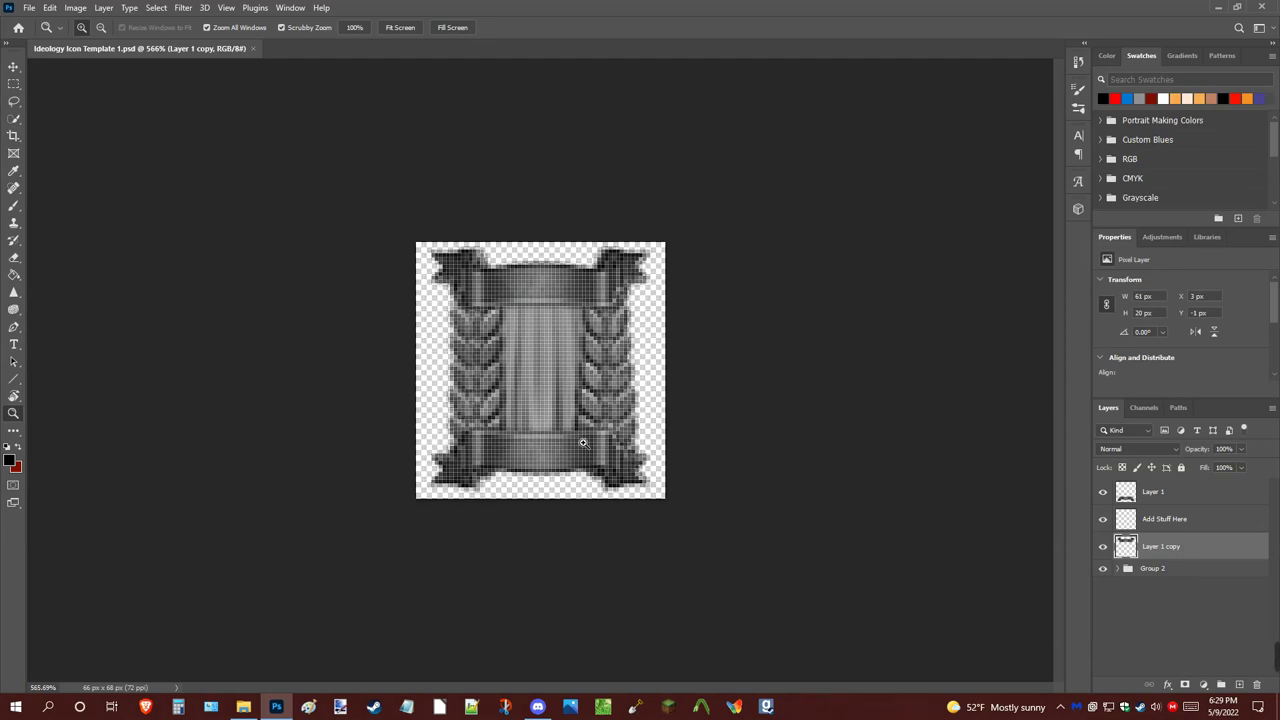
drag(609, 331, 581, 346)
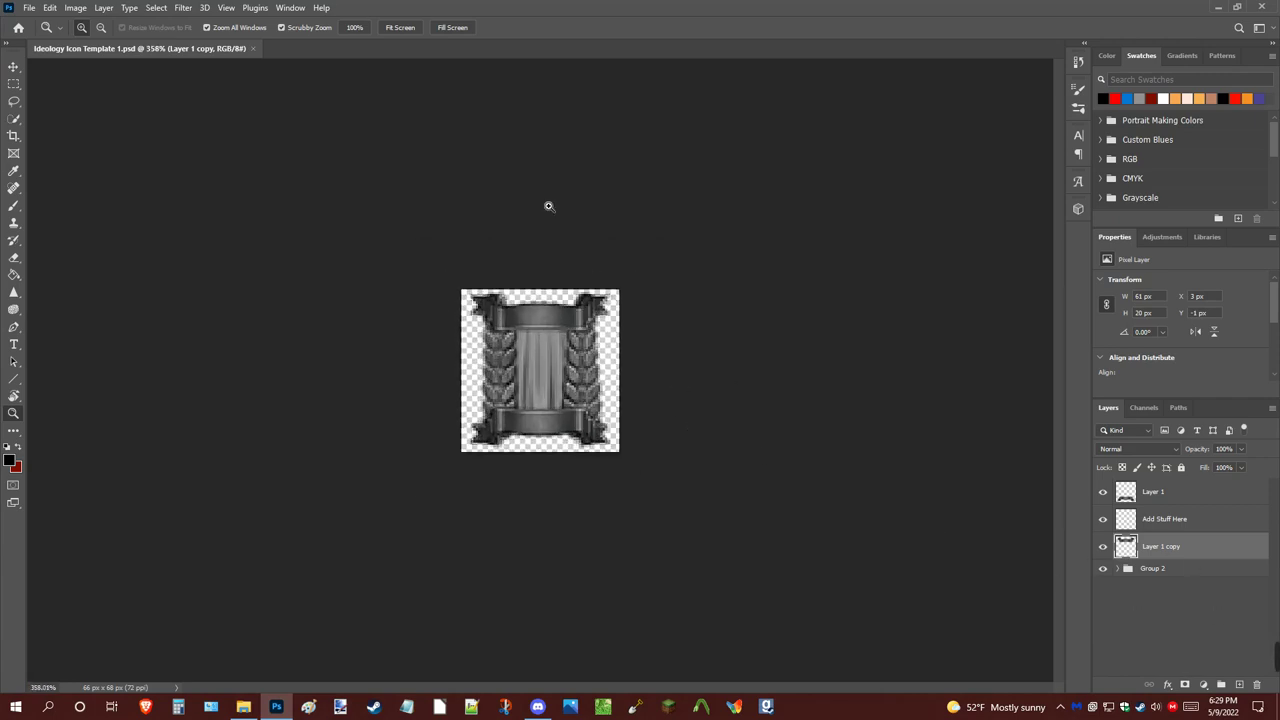
mouse_move(247, 708)
click(76, 8)
key(Escape)
Tint the top banner on Layer 1 copy red with Color Balance Cyan-Red +100
click(76, 8)
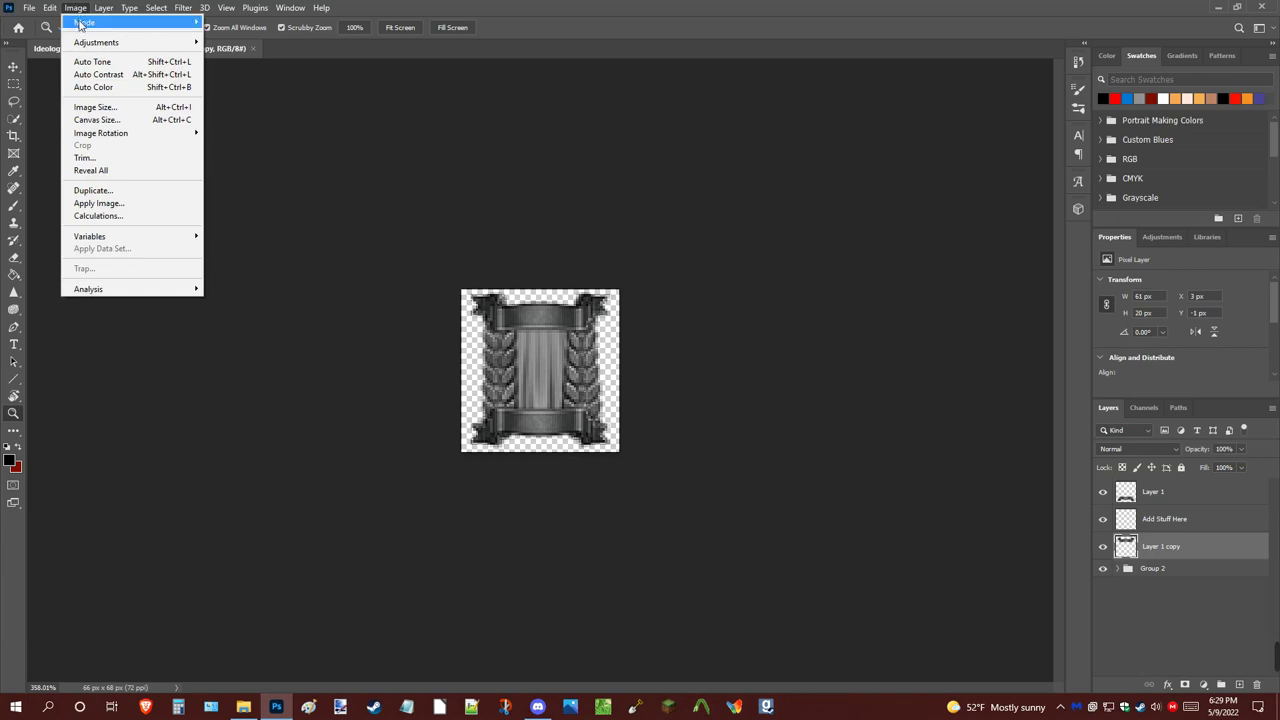
mouse_move(88, 43)
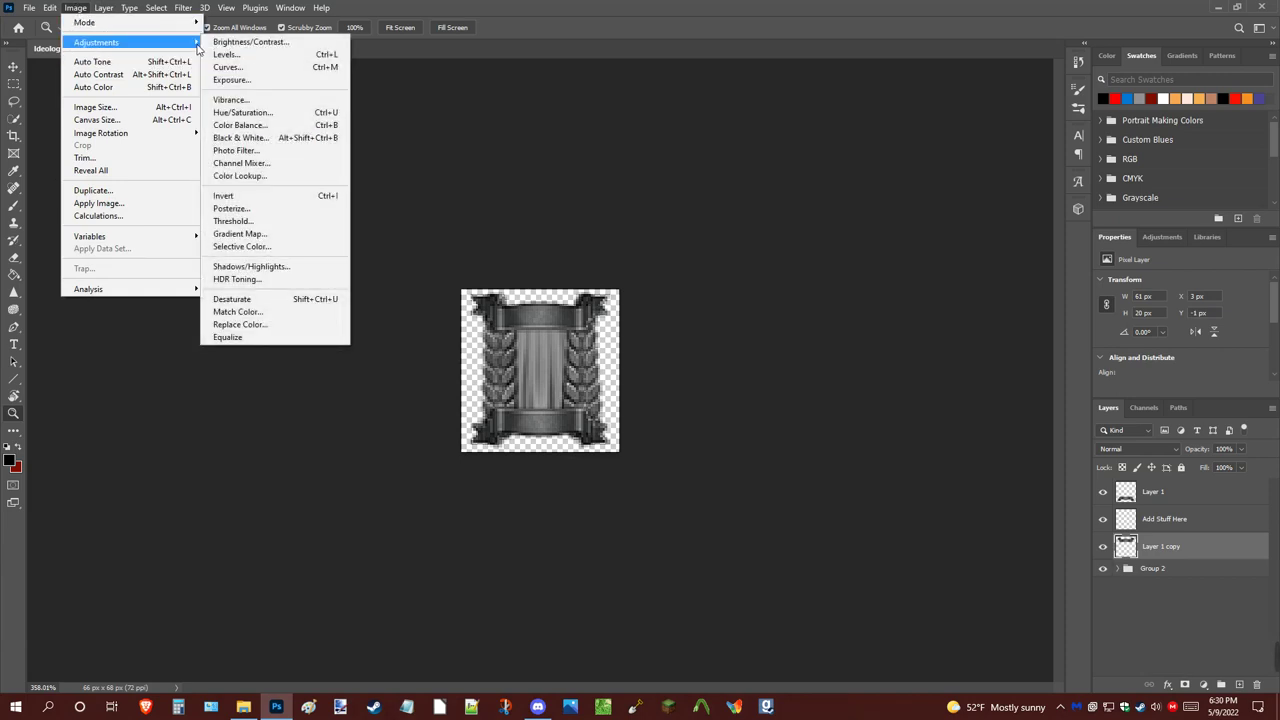
click(267, 126)
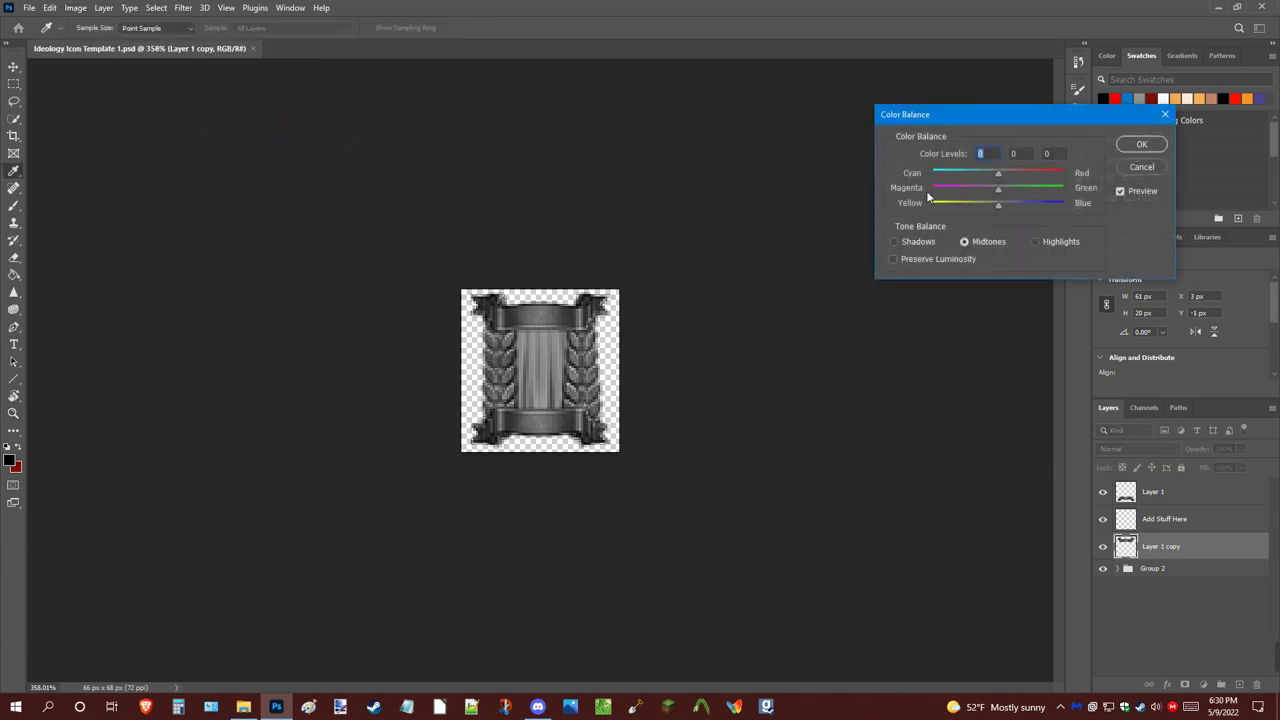
drag(971, 127, 742, 293)
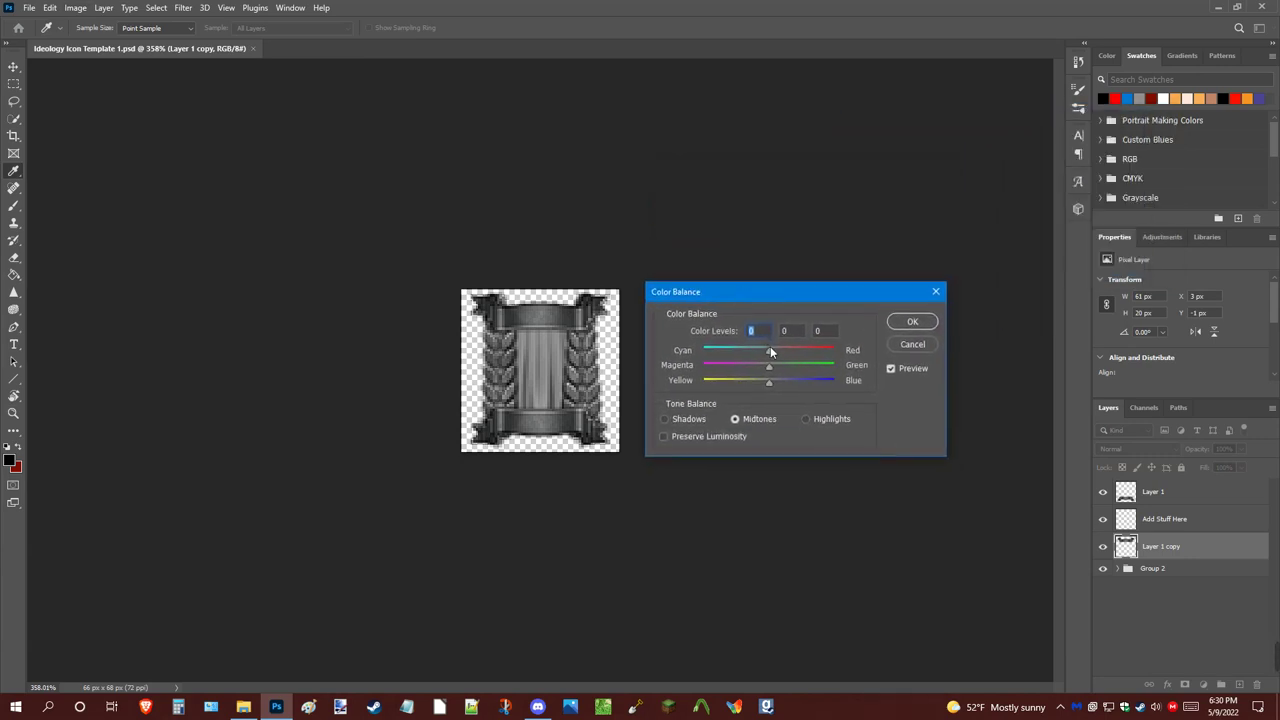
drag(770, 349, 983, 345)
click(926, 323)
key(z)
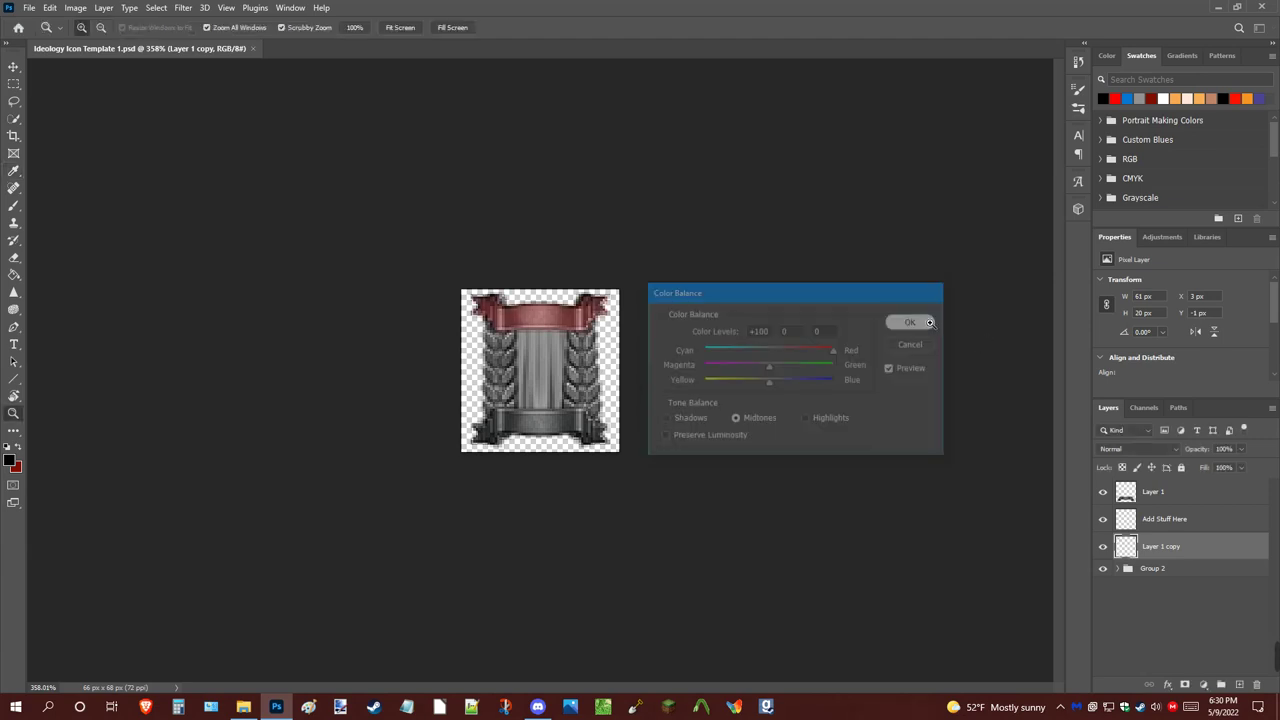
Apply the same +100 red Color Balance to the bottom banner on Layer 1
click(1160, 493)
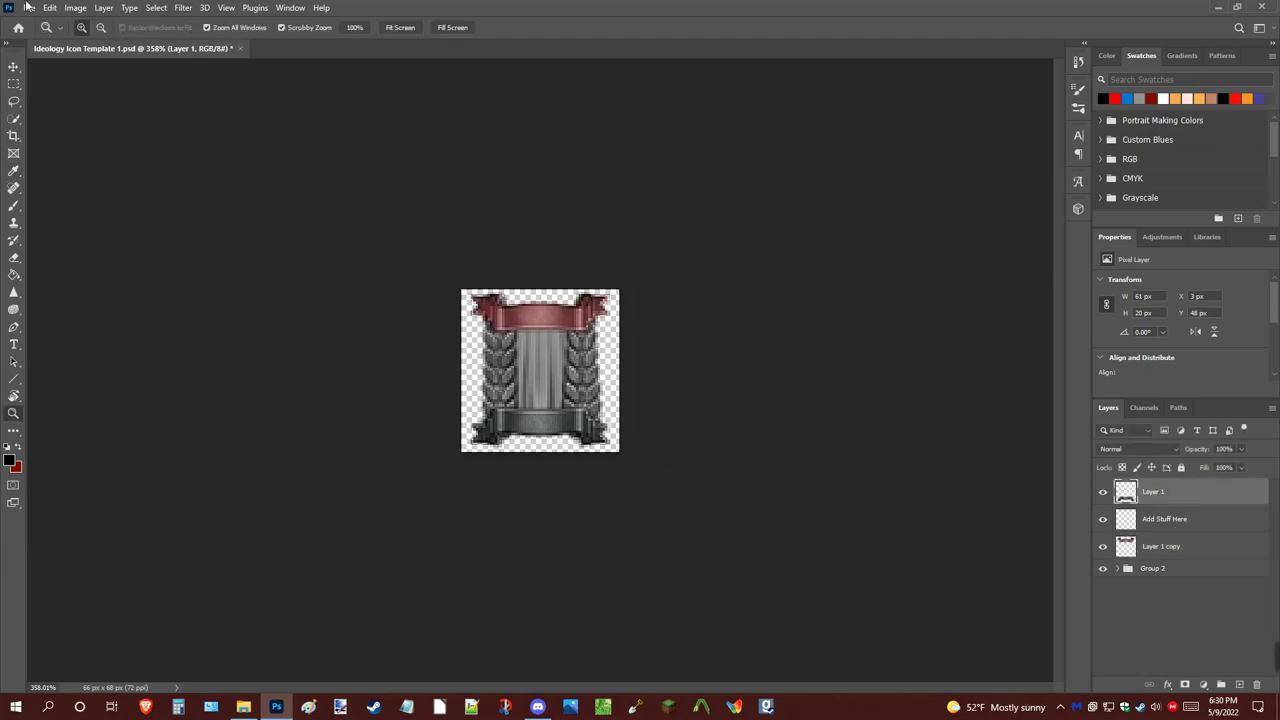
click(76, 8)
mouse_move(95, 44)
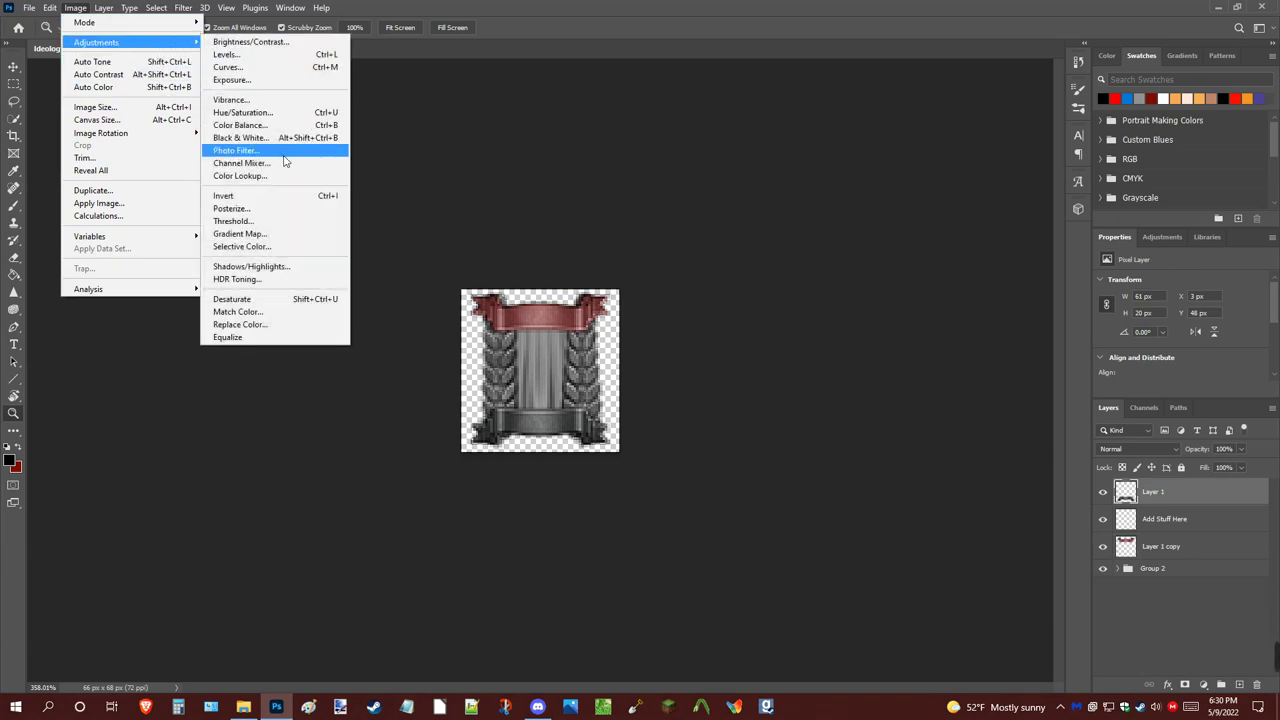
click(288, 126)
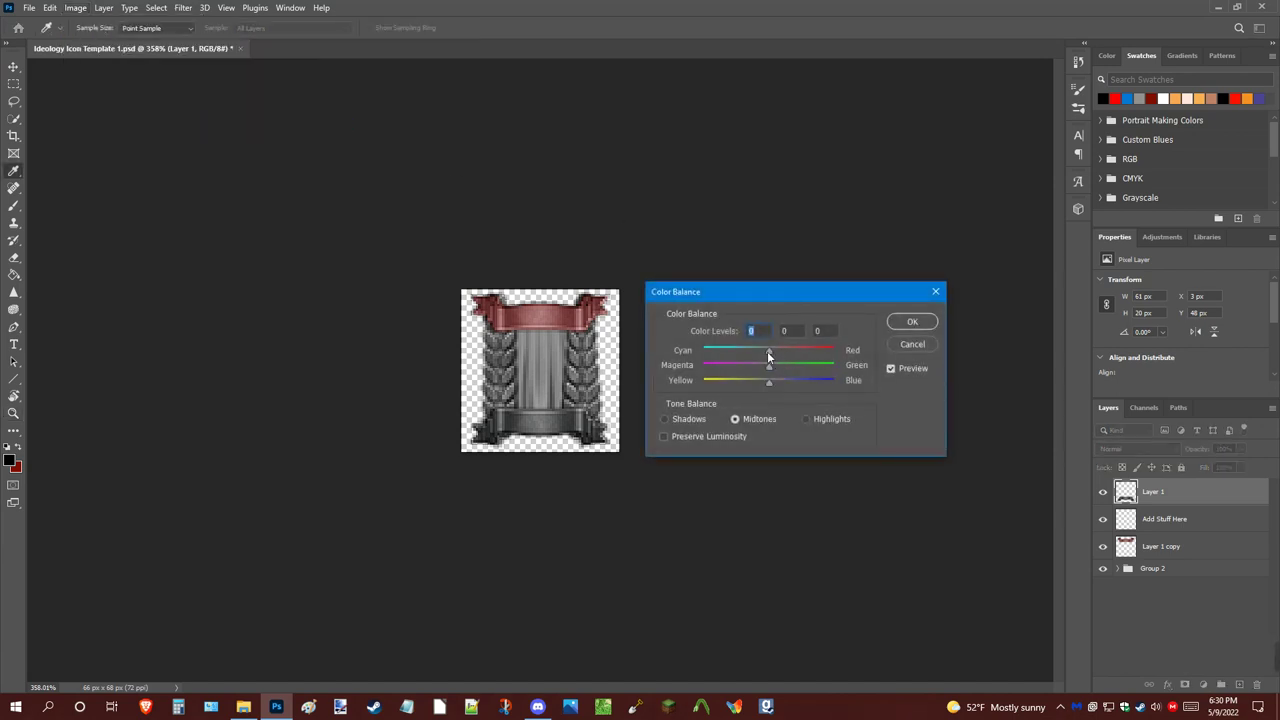
drag(772, 349, 948, 365)
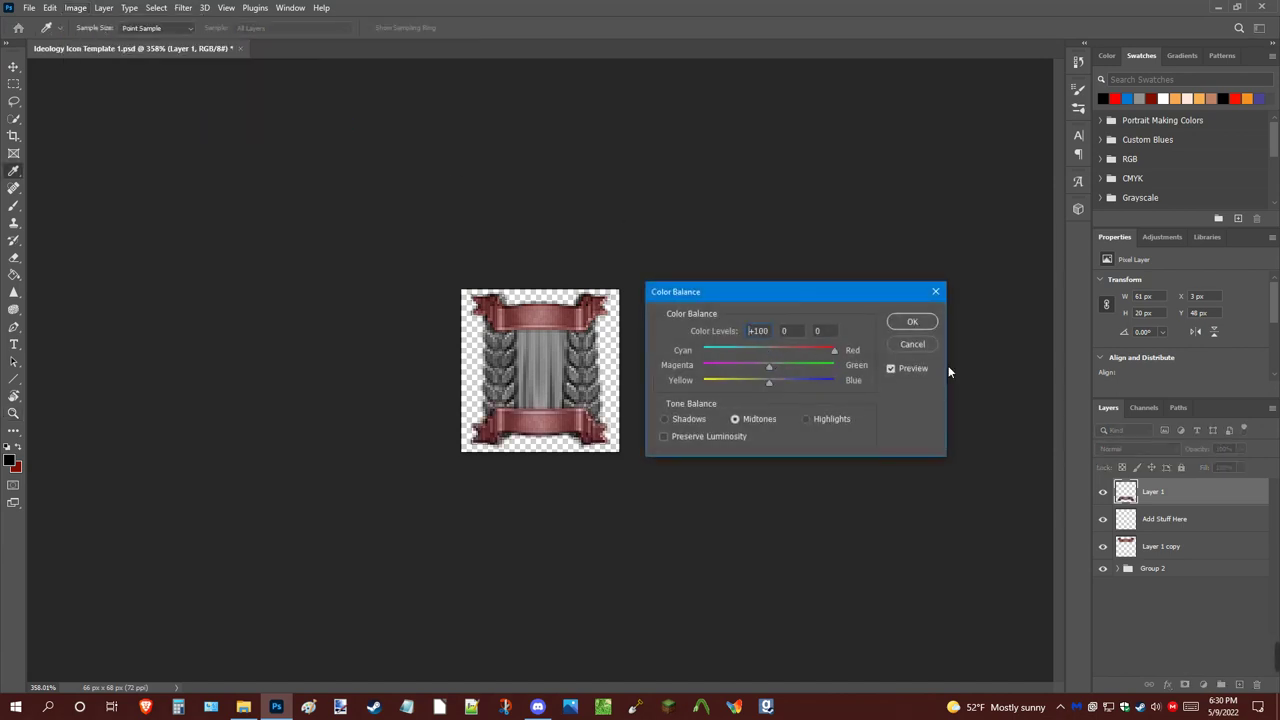
click(910, 322)
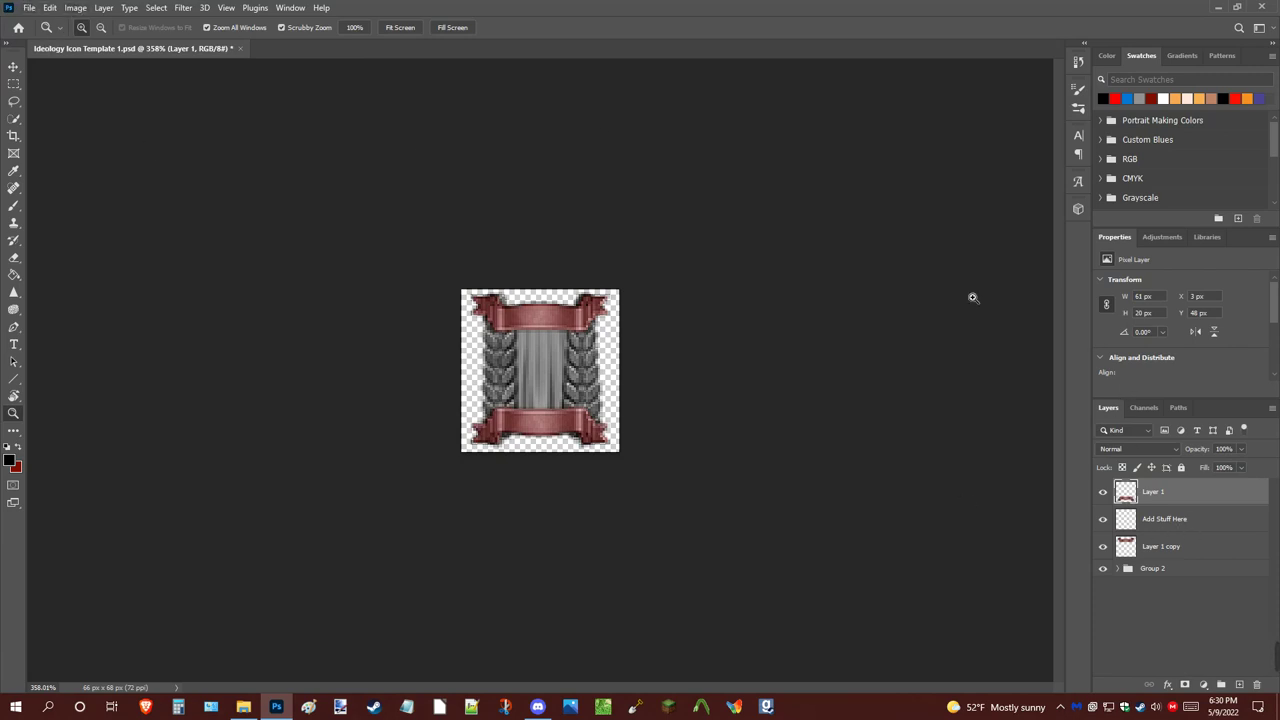
Expand Group 2 and tint the laurels on Layer 3 fully red with Color Balance
click(1119, 569)
click(1207, 598)
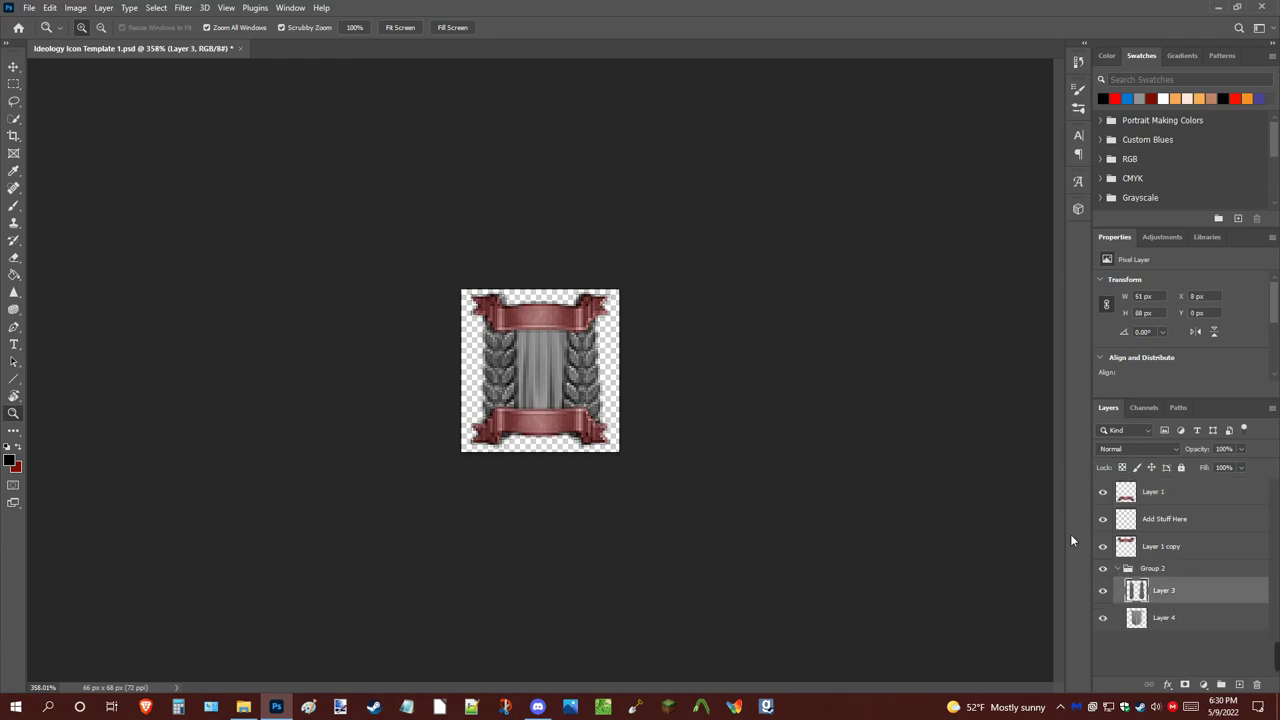
click(66, 8)
mouse_move(120, 44)
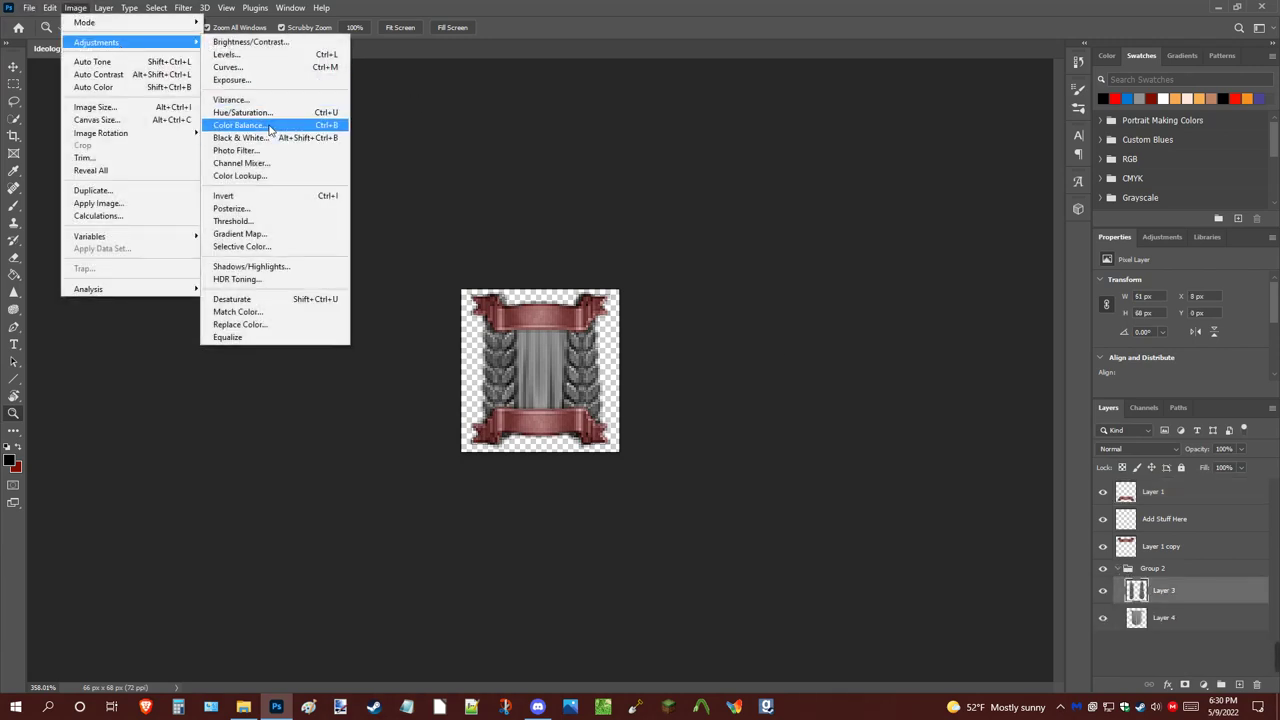
click(270, 129)
drag(767, 350, 943, 345)
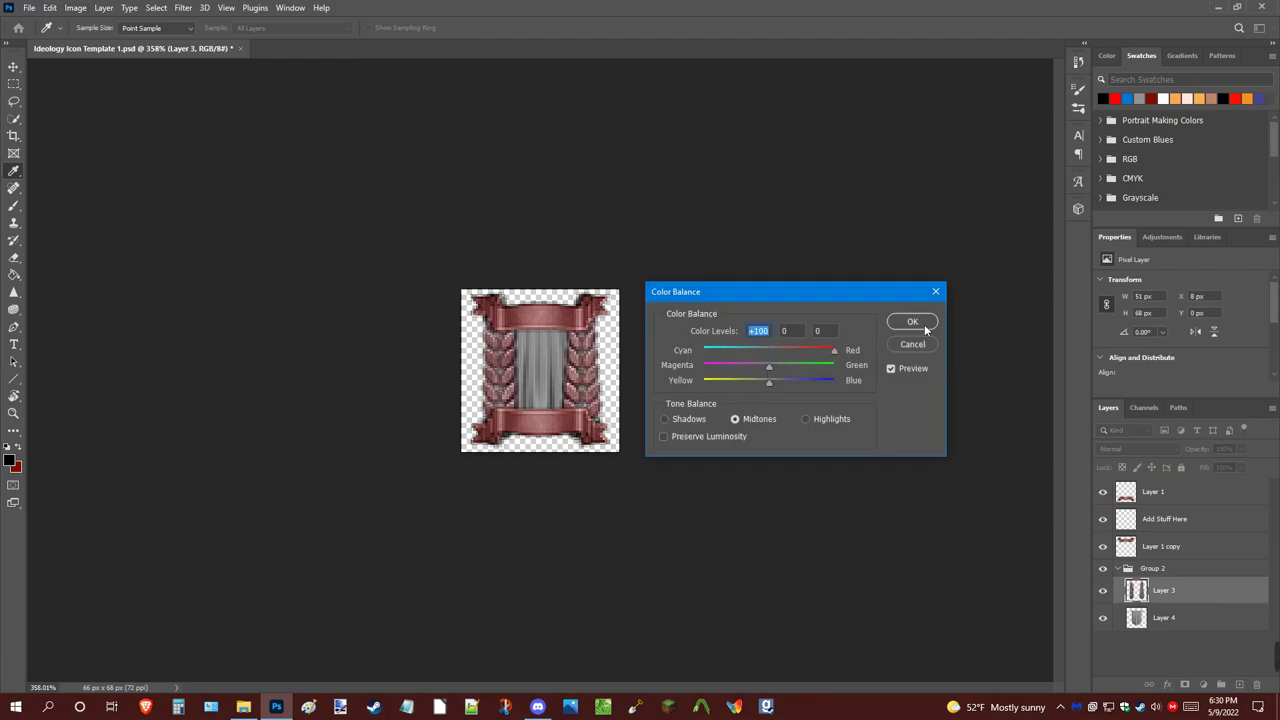
click(926, 329)
Darken Layer 4's backing panel with Brightness -150 and Contrast 100
click(1200, 618)
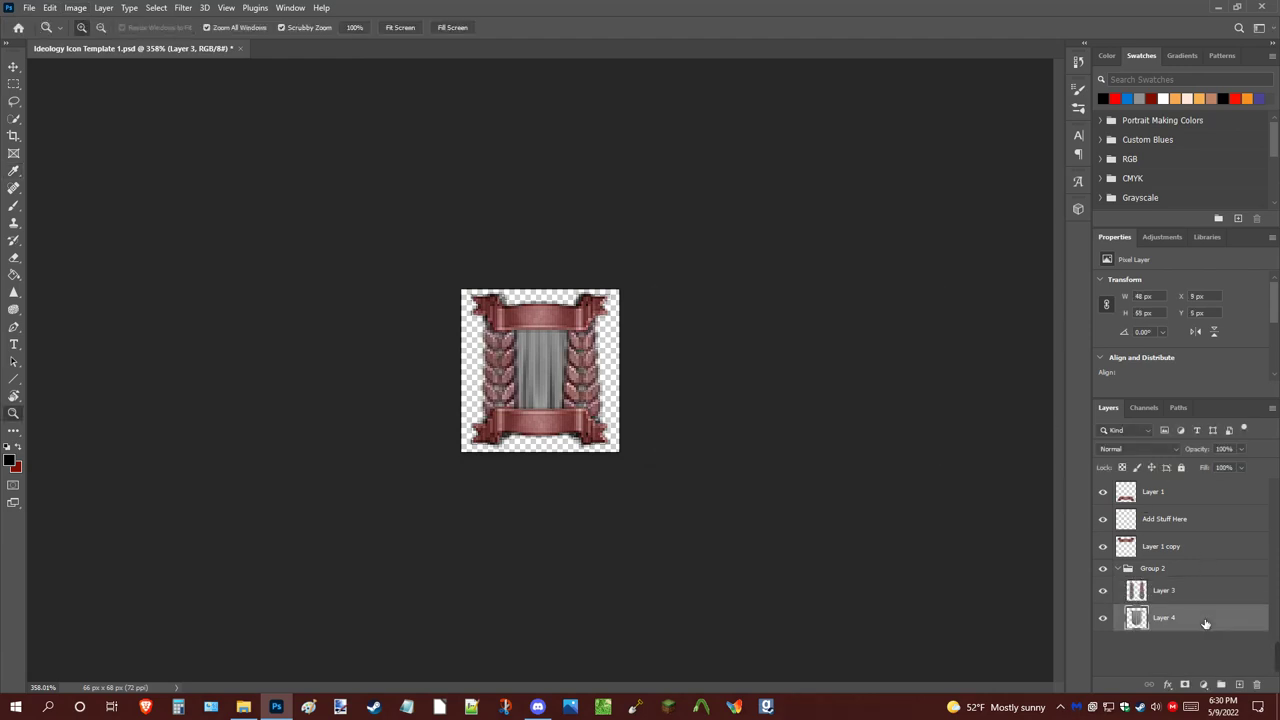
click(75, 7)
mouse_move(100, 42)
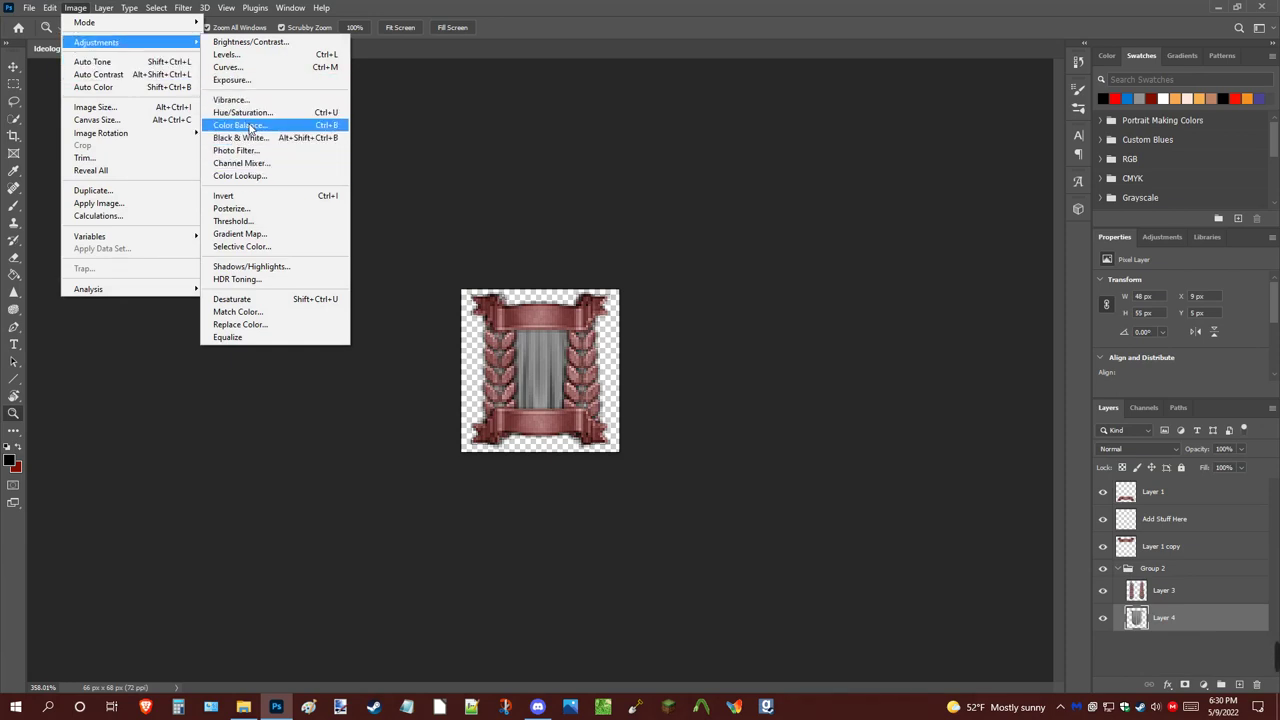
click(250, 42)
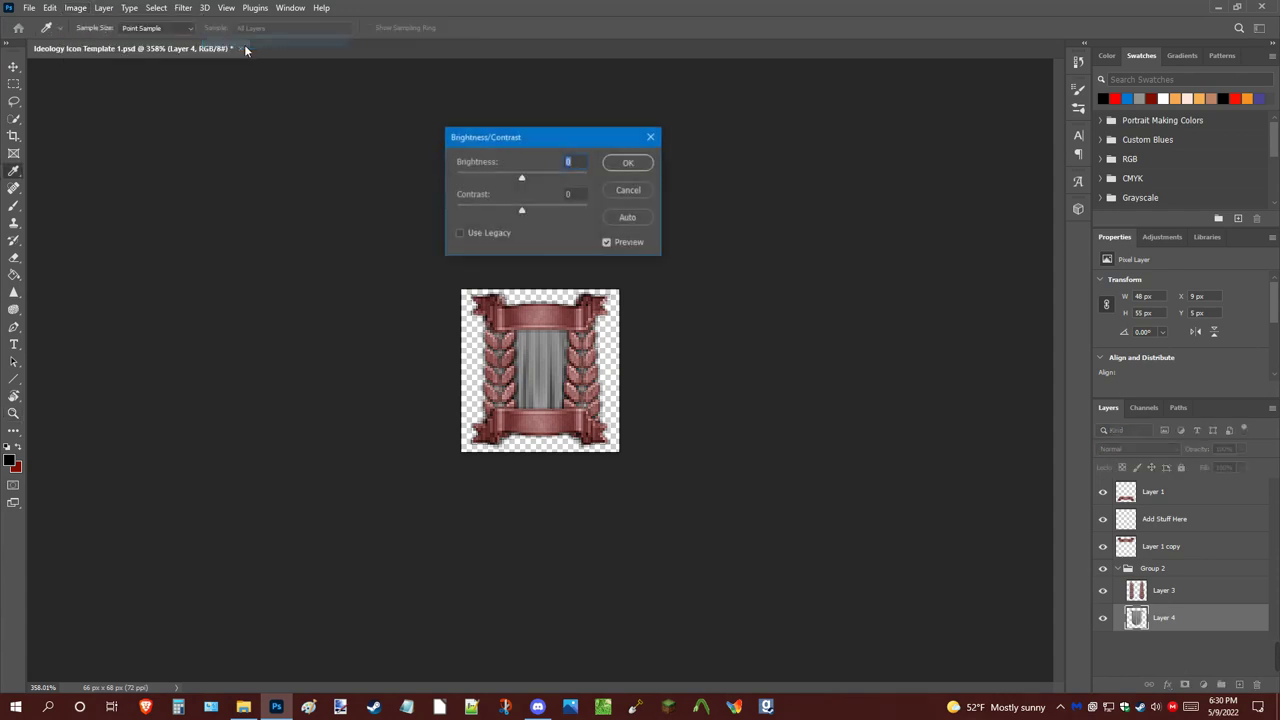
drag(520, 178, 450, 178)
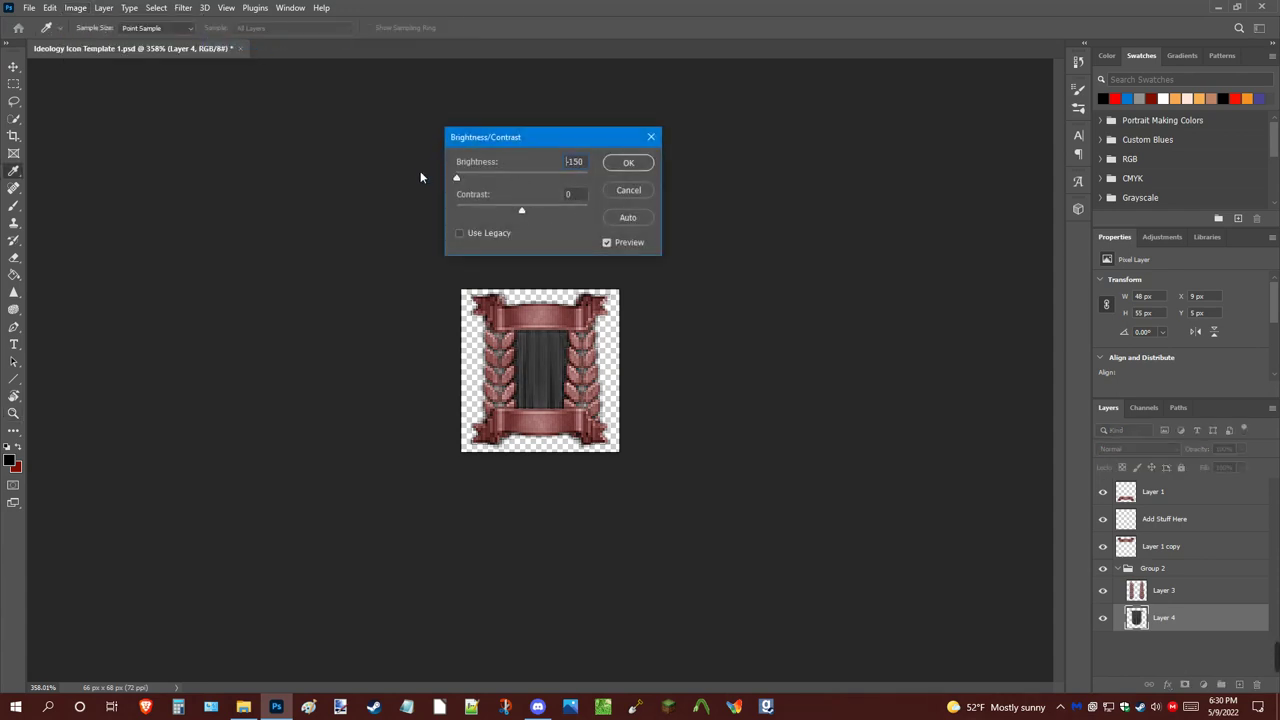
drag(521, 210, 592, 216)
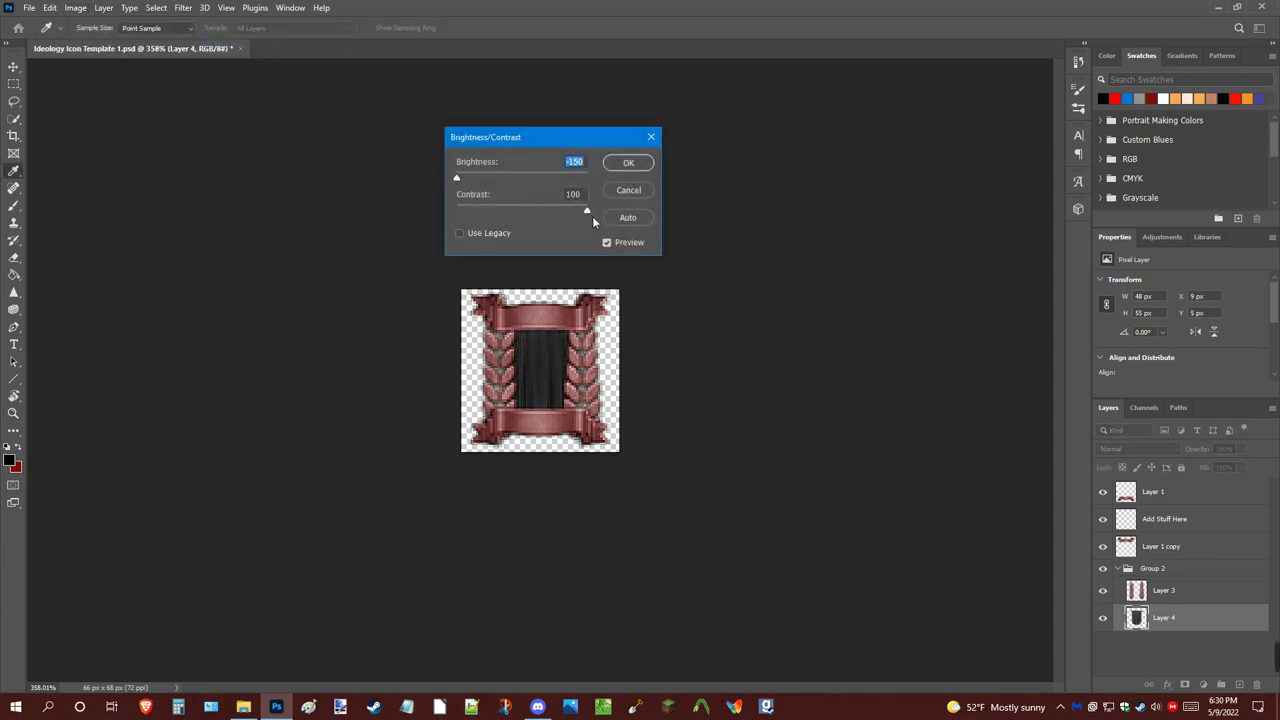
click(628, 163)
key(z)
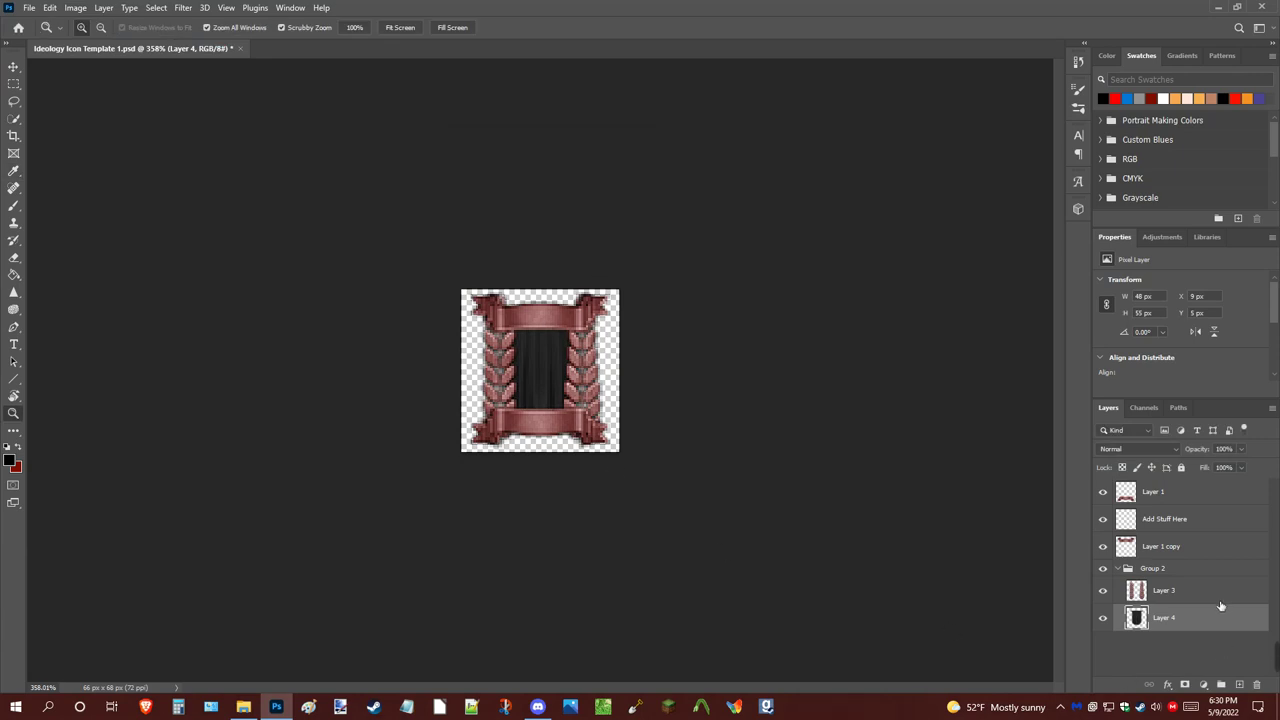
click(1204, 493)
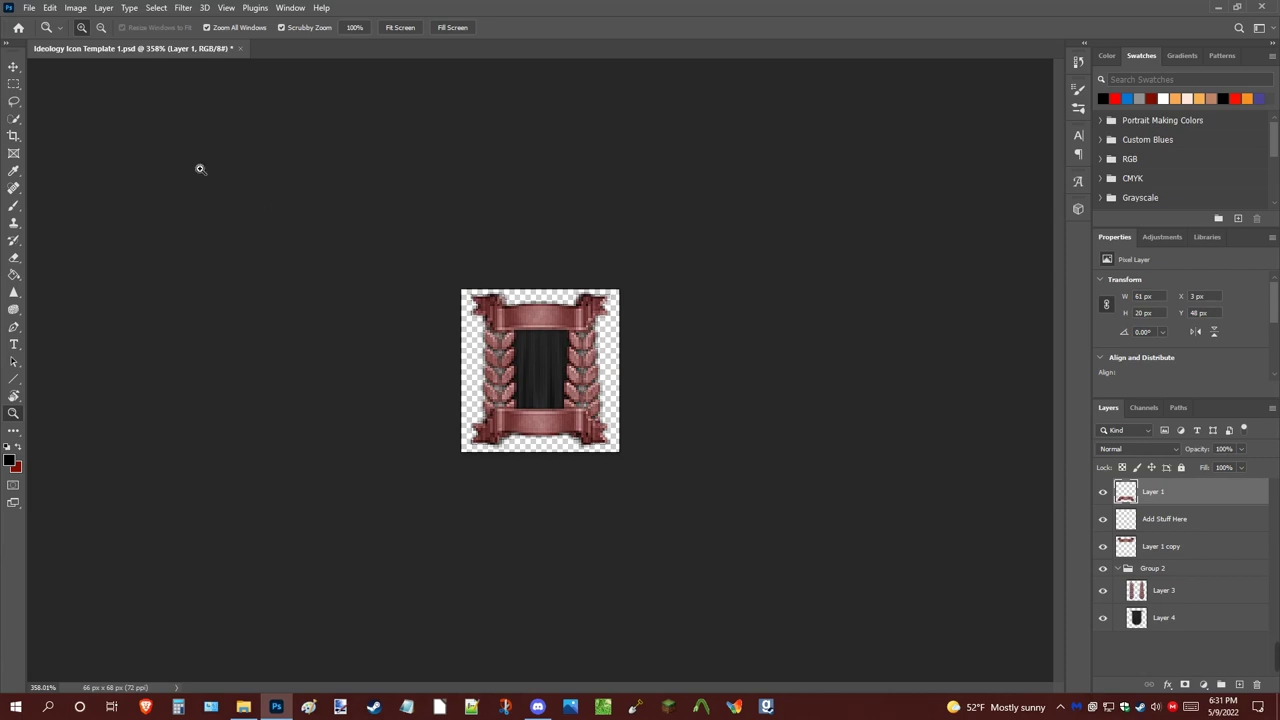
Apply another Cyan-Red +100 Color Balance to Layer 1 and Layer 1 copy
click(76, 8)
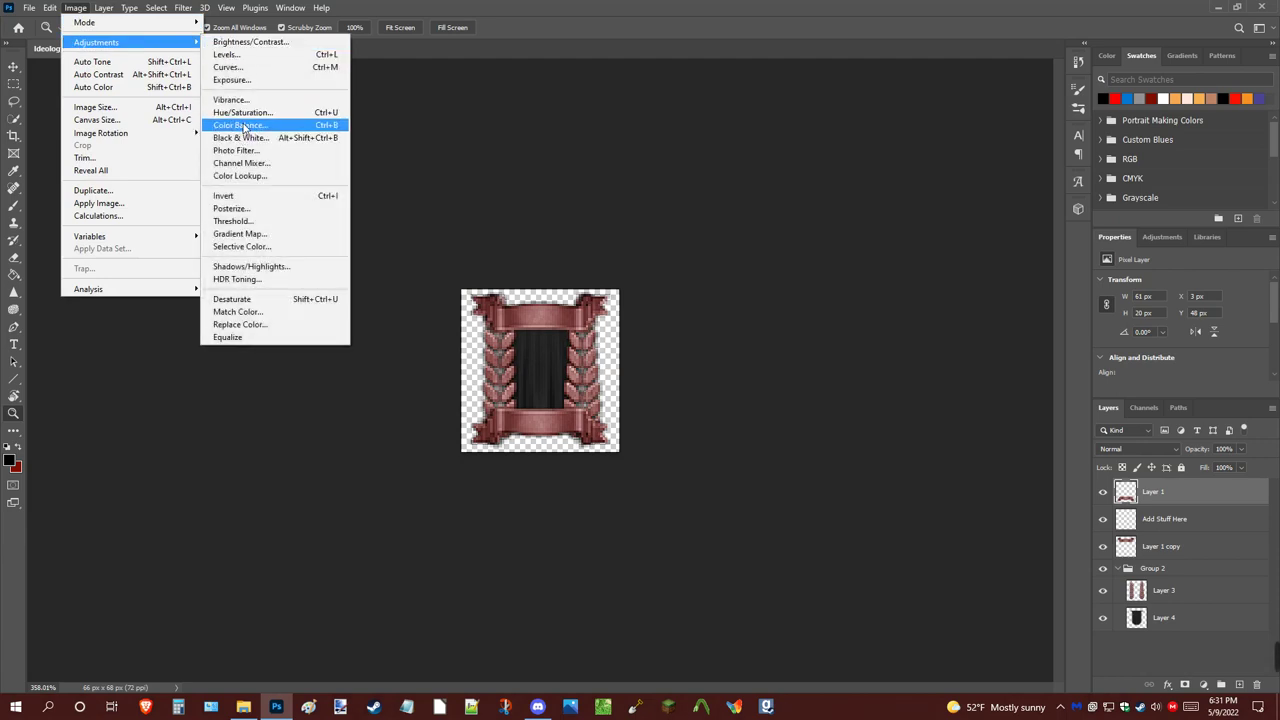
click(243, 128)
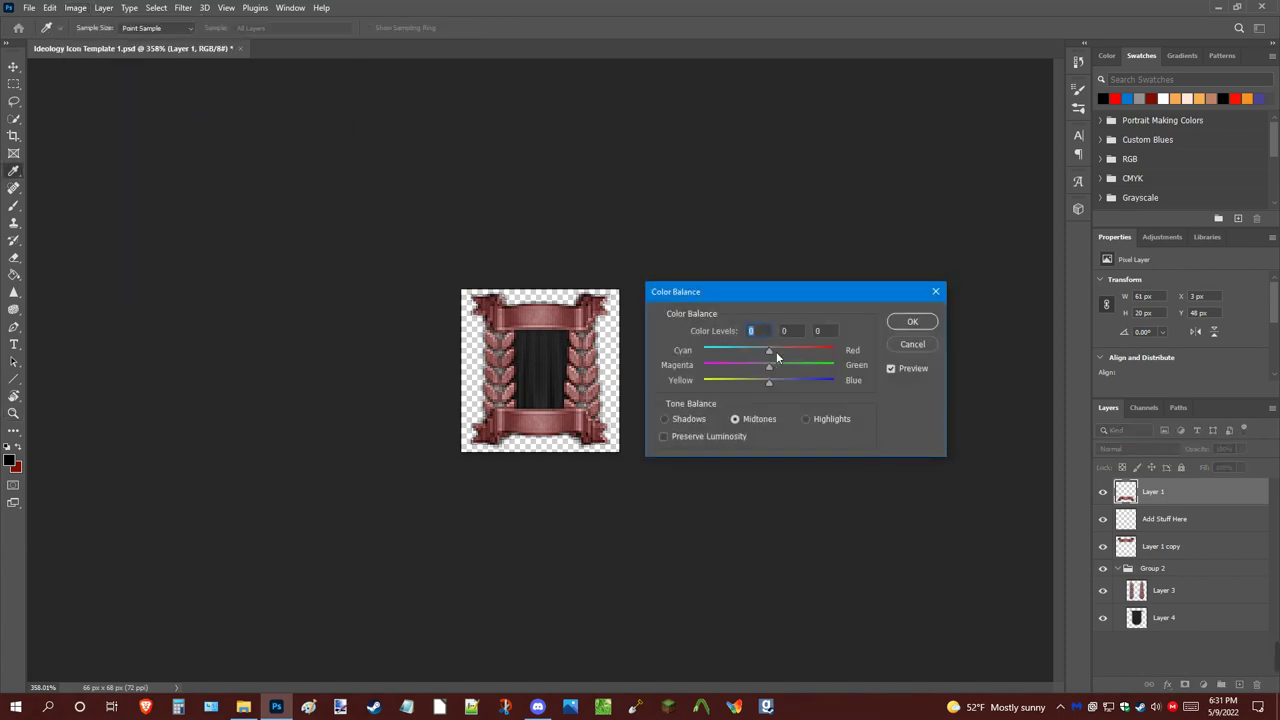
drag(770, 352, 840, 352)
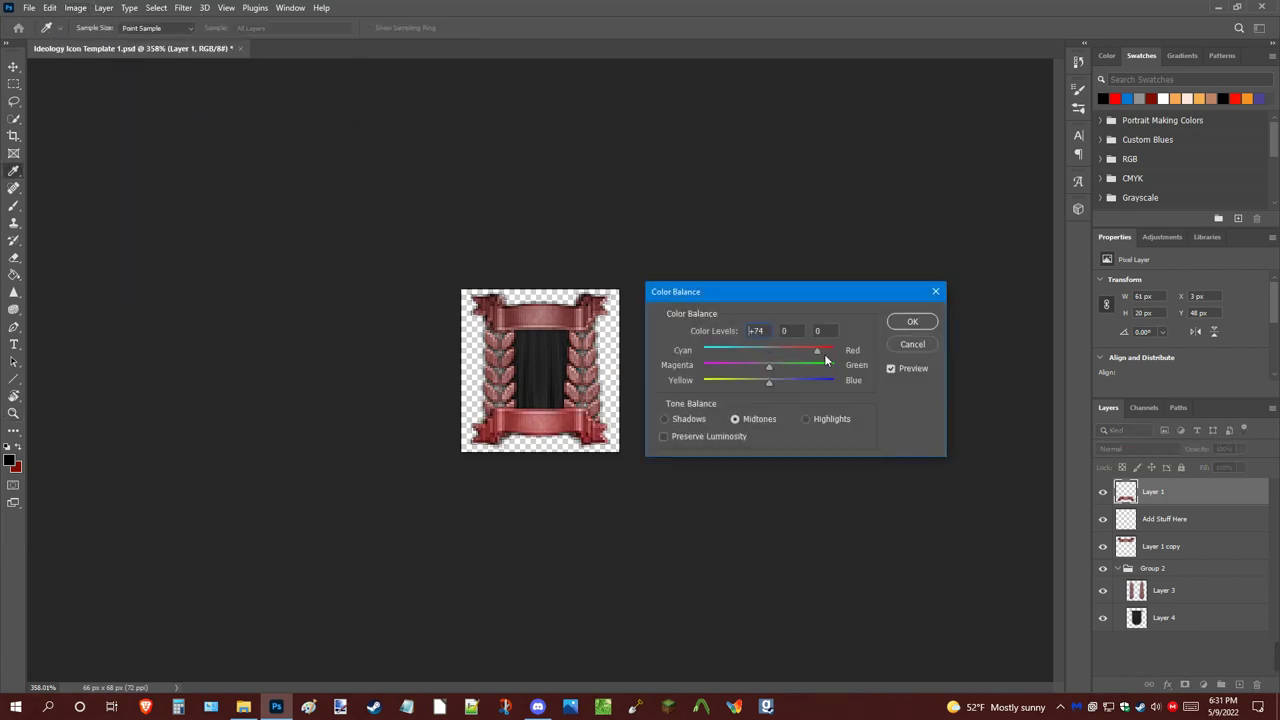
click(910, 323)
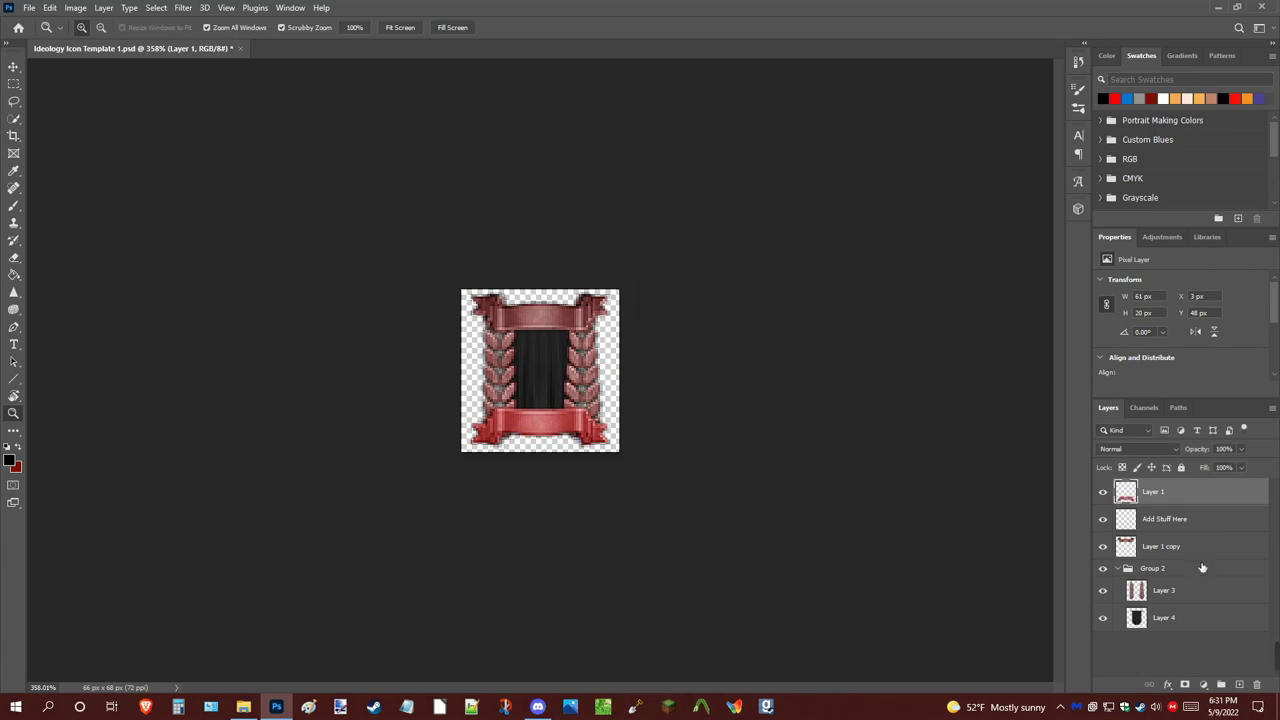
click(1180, 546)
click(78, 8)
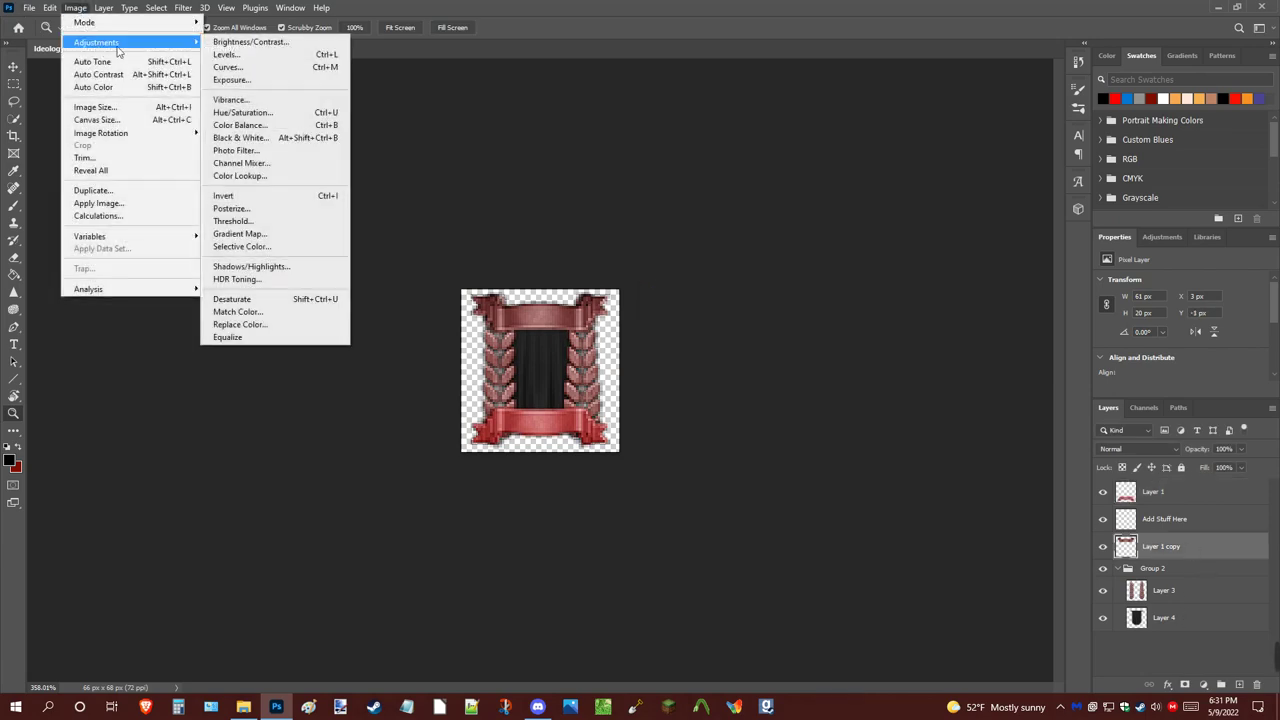
click(278, 127)
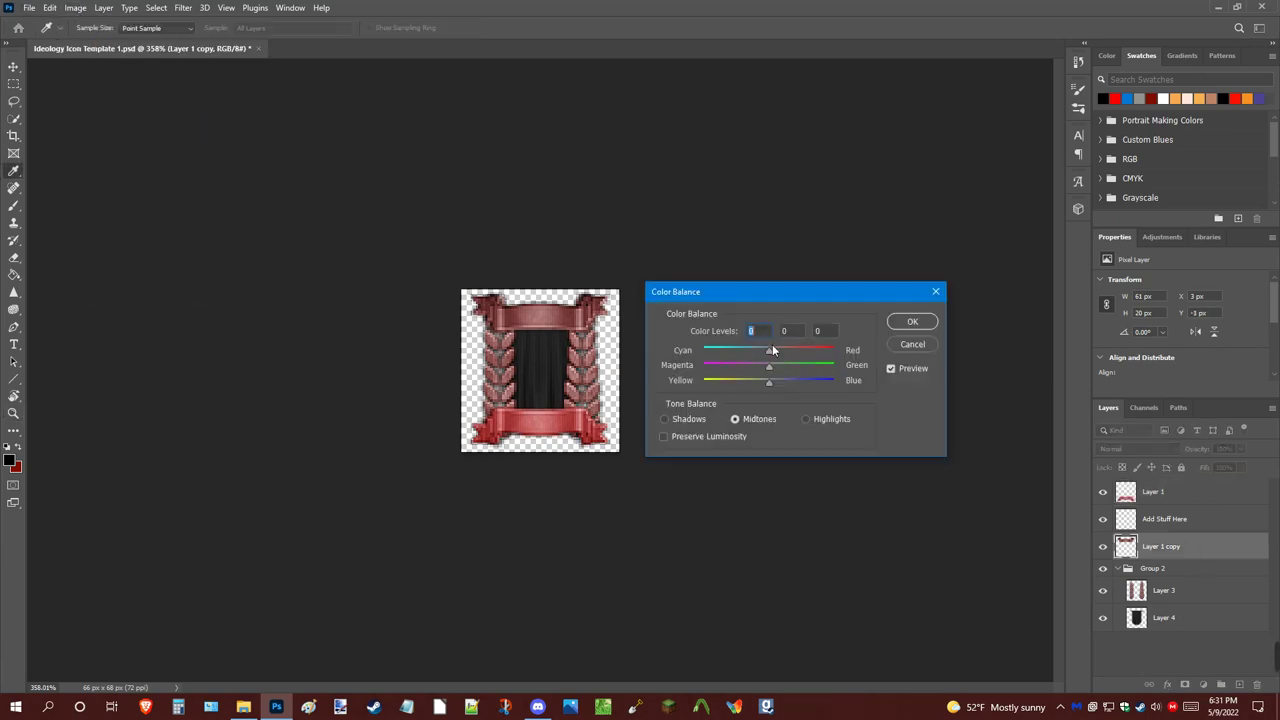
drag(766, 356, 868, 352)
click(910, 322)
key(z)
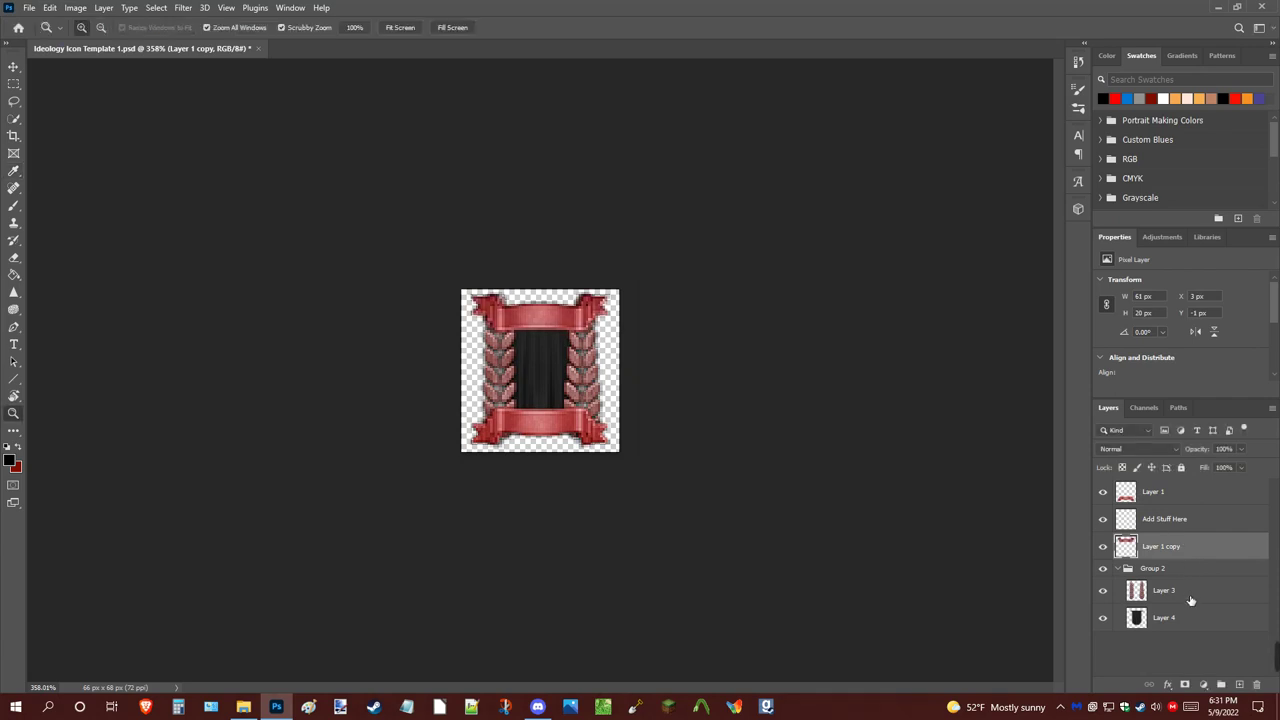
Begin a Color Balance adjustment on the laurel layer, Layer 3
click(1189, 595)
click(75, 7)
mouse_move(115, 43)
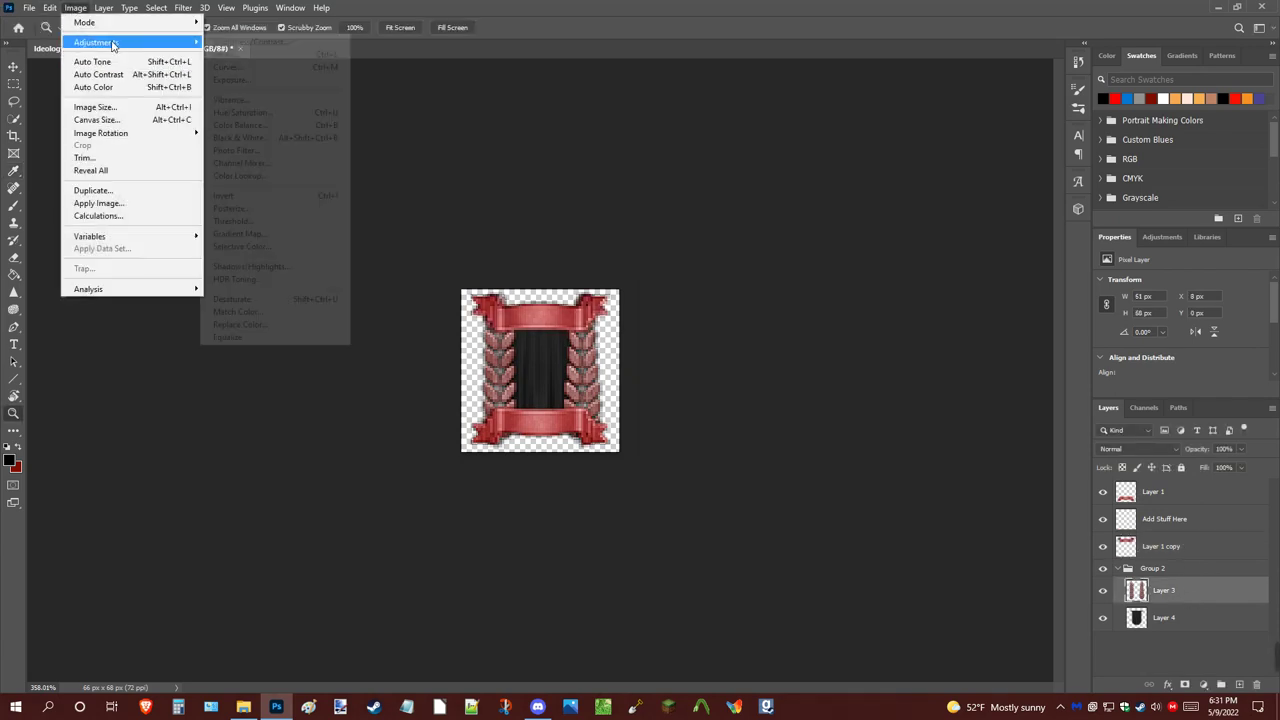
click(245, 125)
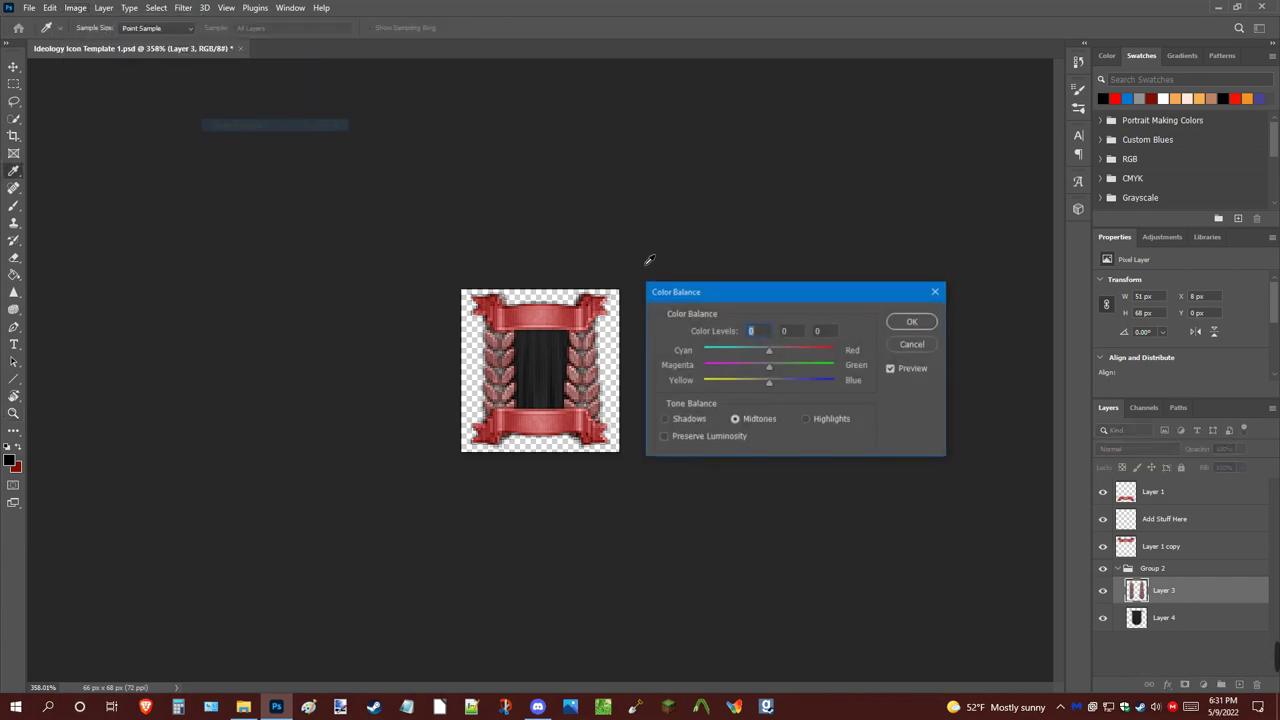
Apply the red Color Balance to the laurels, then Brightness -100 and Contrast 100
click(912, 322)
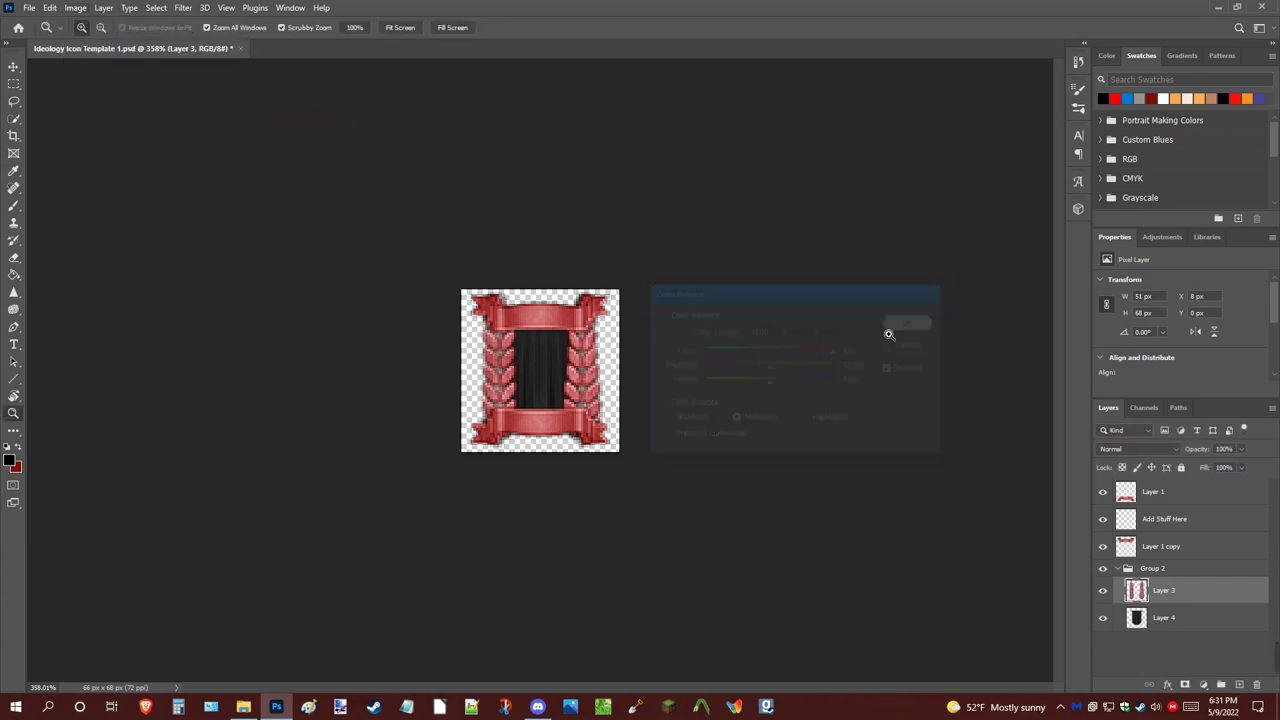
click(72, 9)
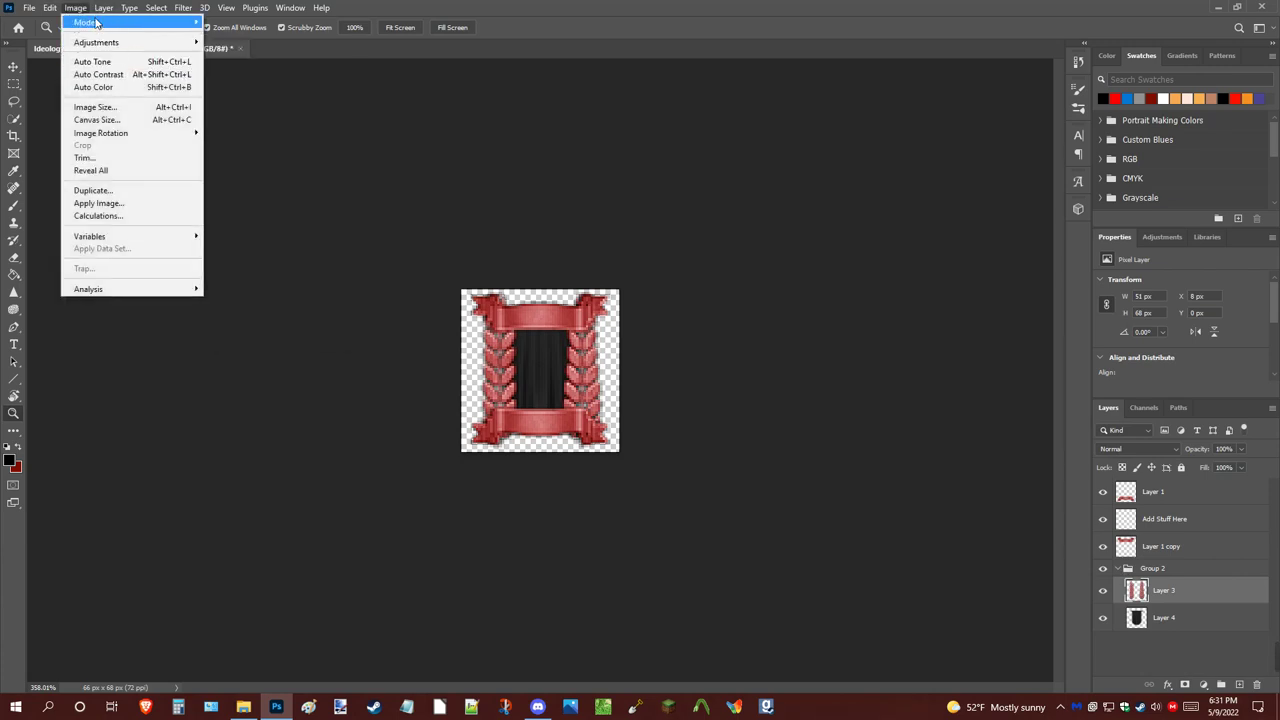
mouse_move(96, 42)
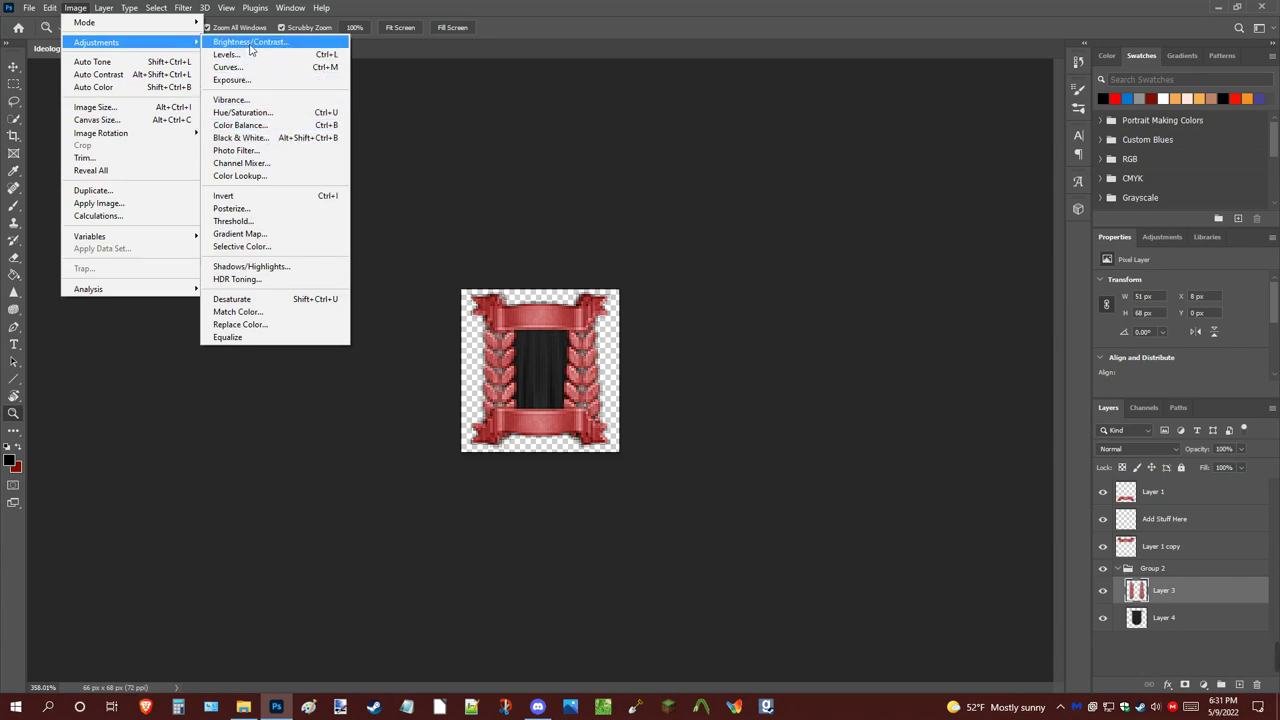
click(251, 43)
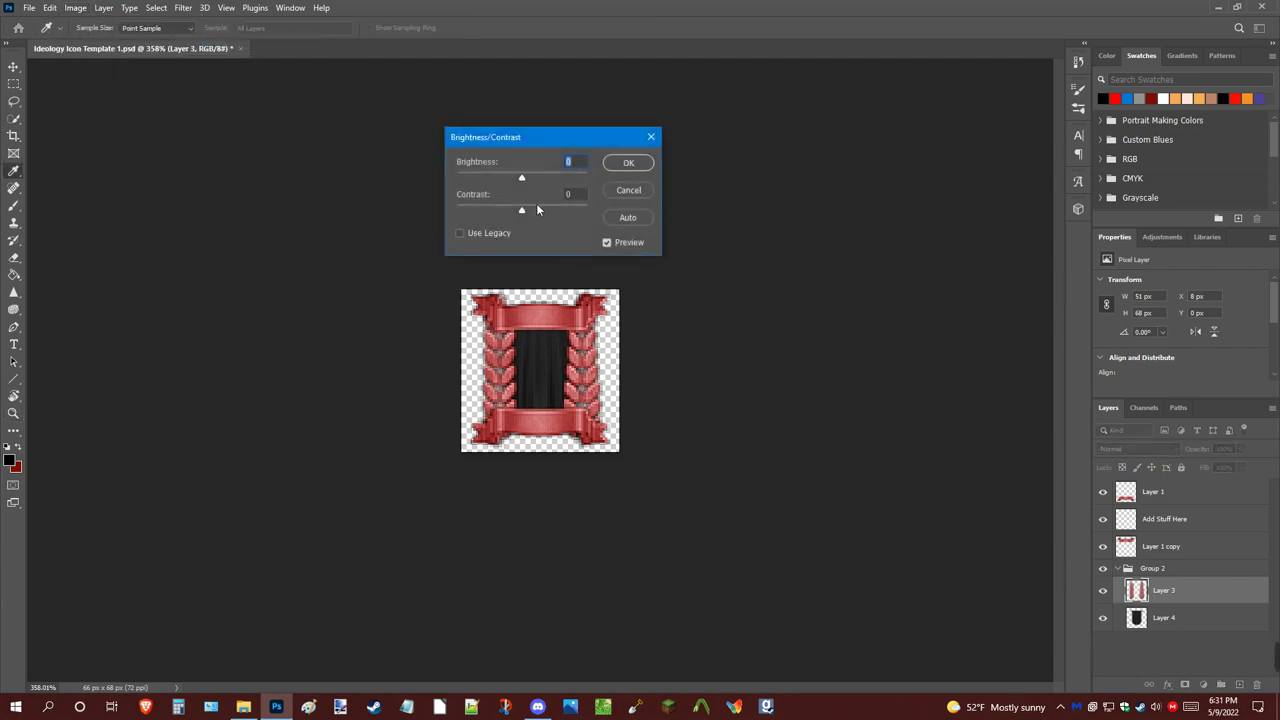
drag(521, 177, 605, 217)
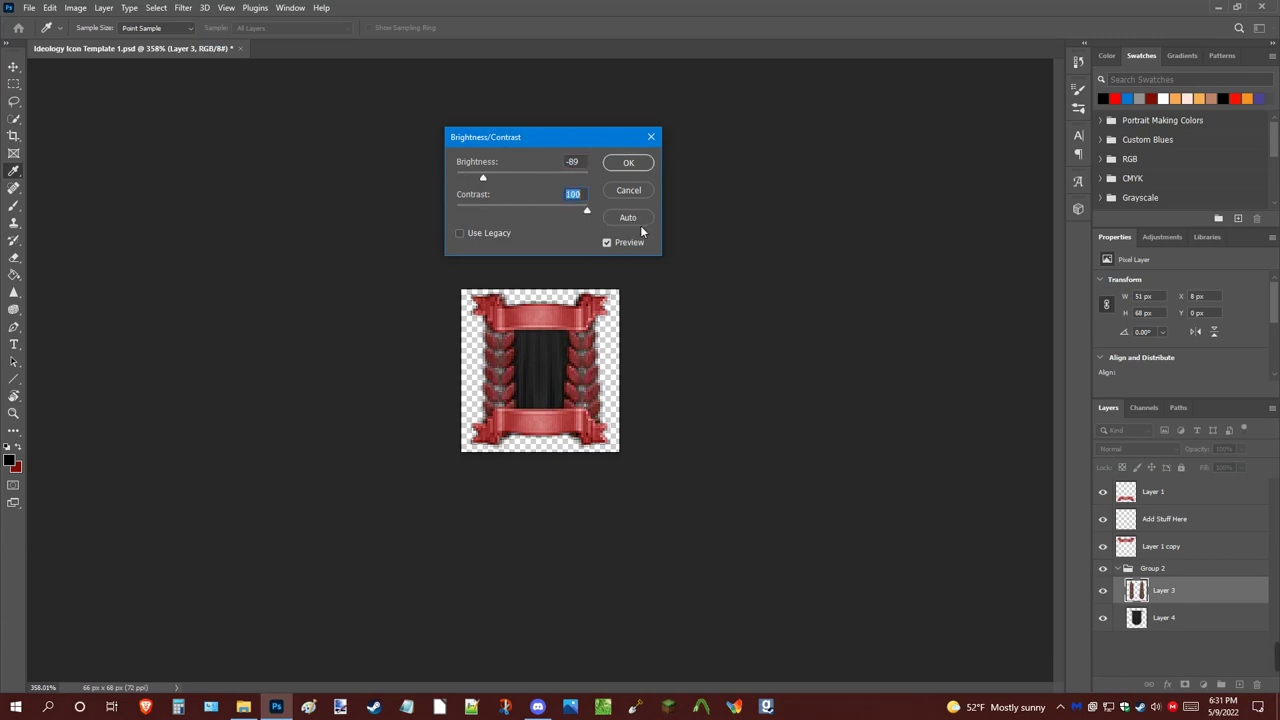
mouse_move(482, 176)
mouse_down()
mouse_move(454, 175)
mouse_move(474, 177)
mouse_up()
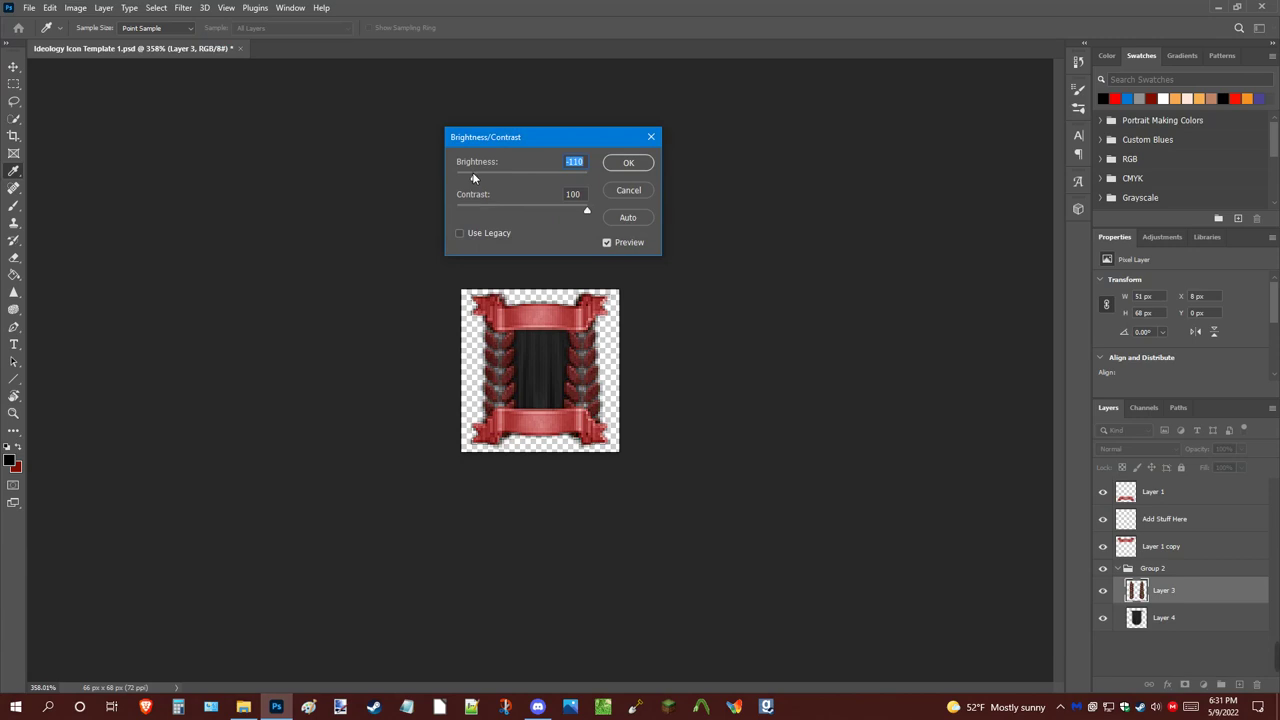
key(Up)
key(Up)
key(Up)
key(Up)
key(Up)
click(626, 162)
key(z)
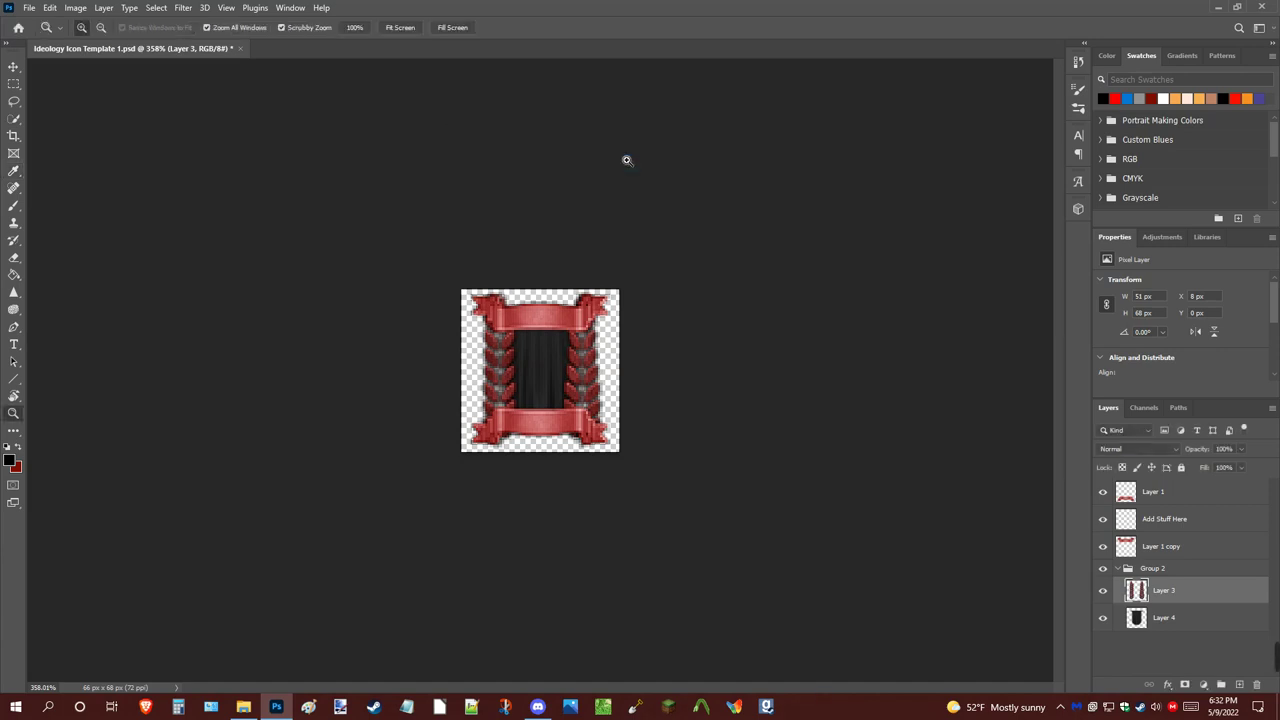
Darken Layer 1 copy's banner with Brightness about -100 and Contrast 100
click(1184, 554)
click(75, 8)
mouse_move(96, 42)
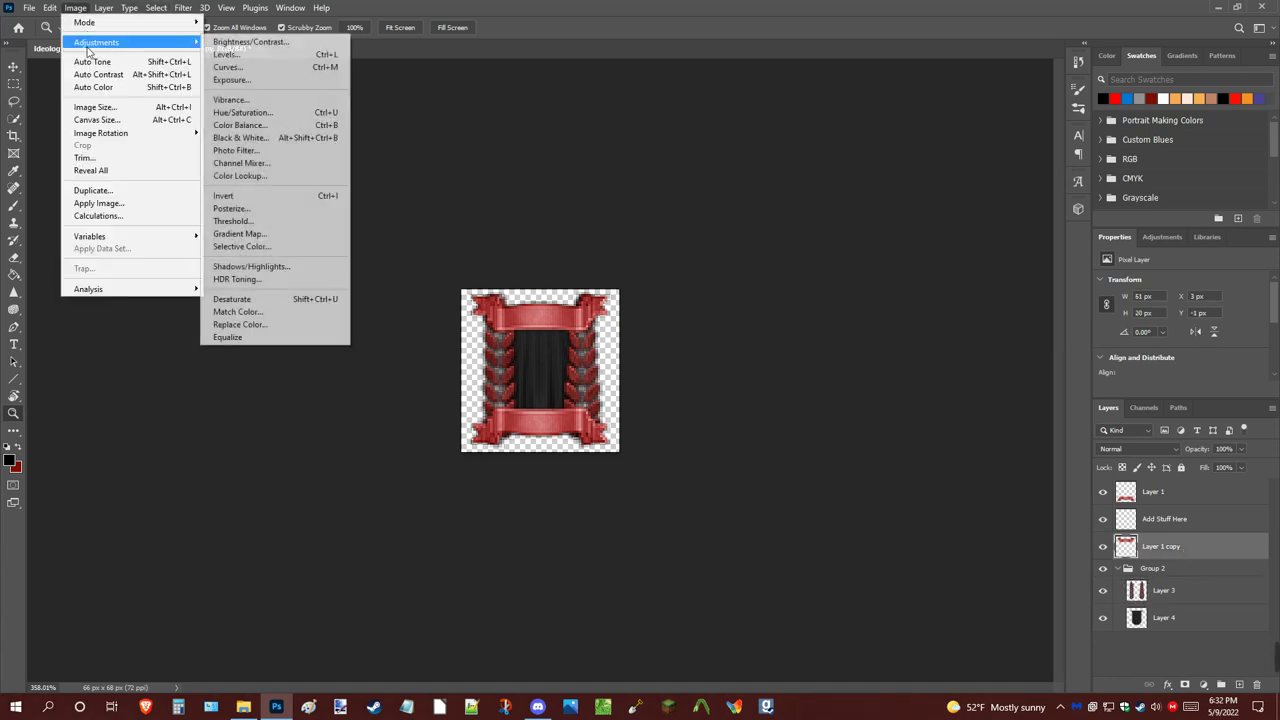
click(245, 42)
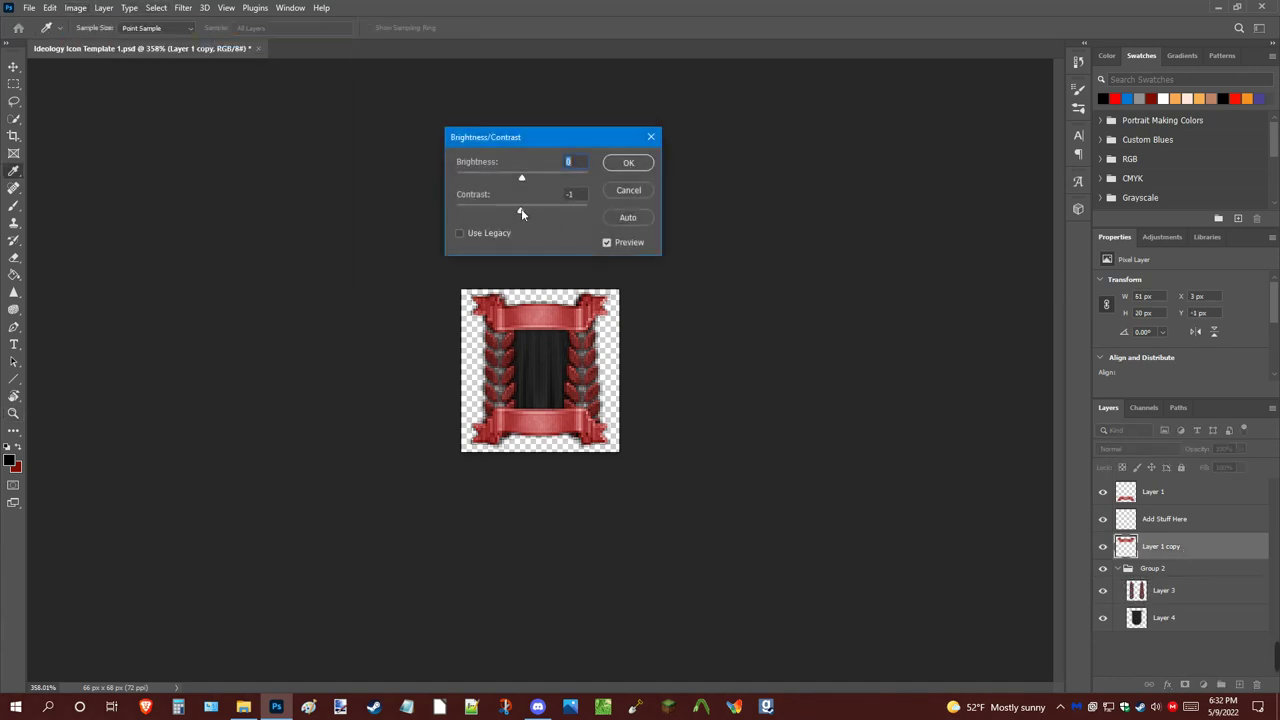
drag(520, 212, 588, 209)
drag(522, 179, 479, 178)
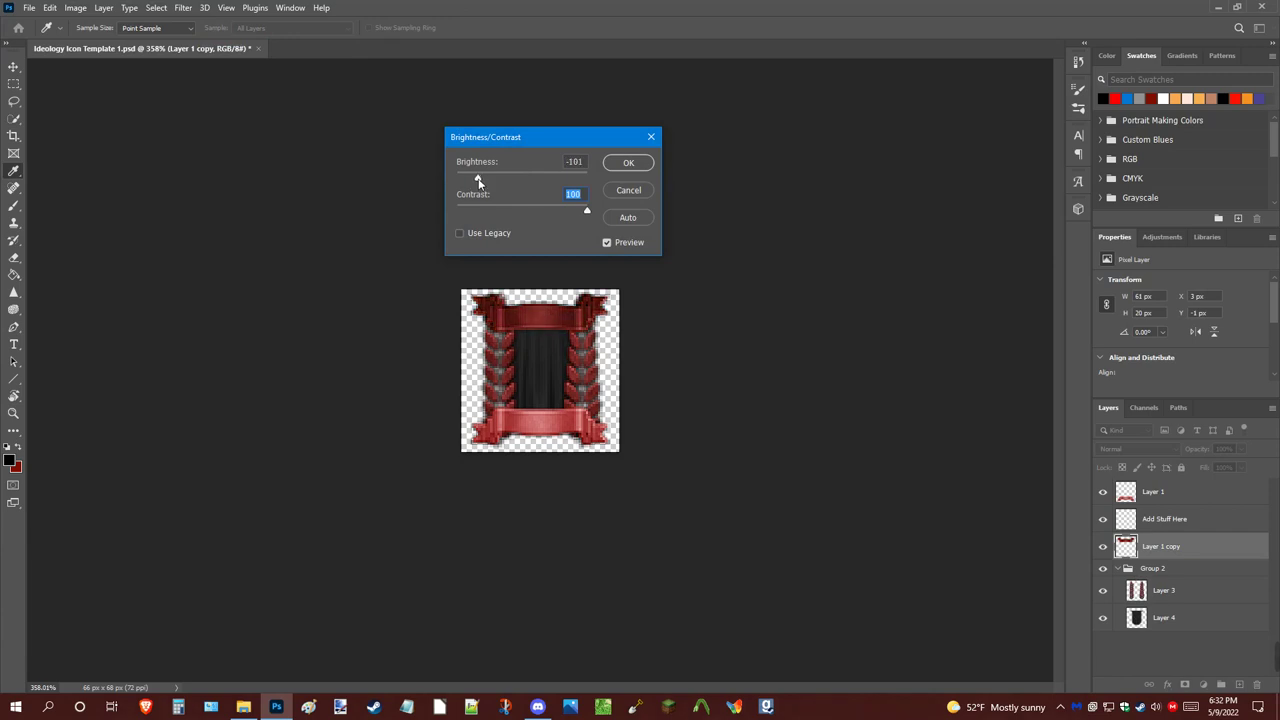
click(640, 164)
key(z)
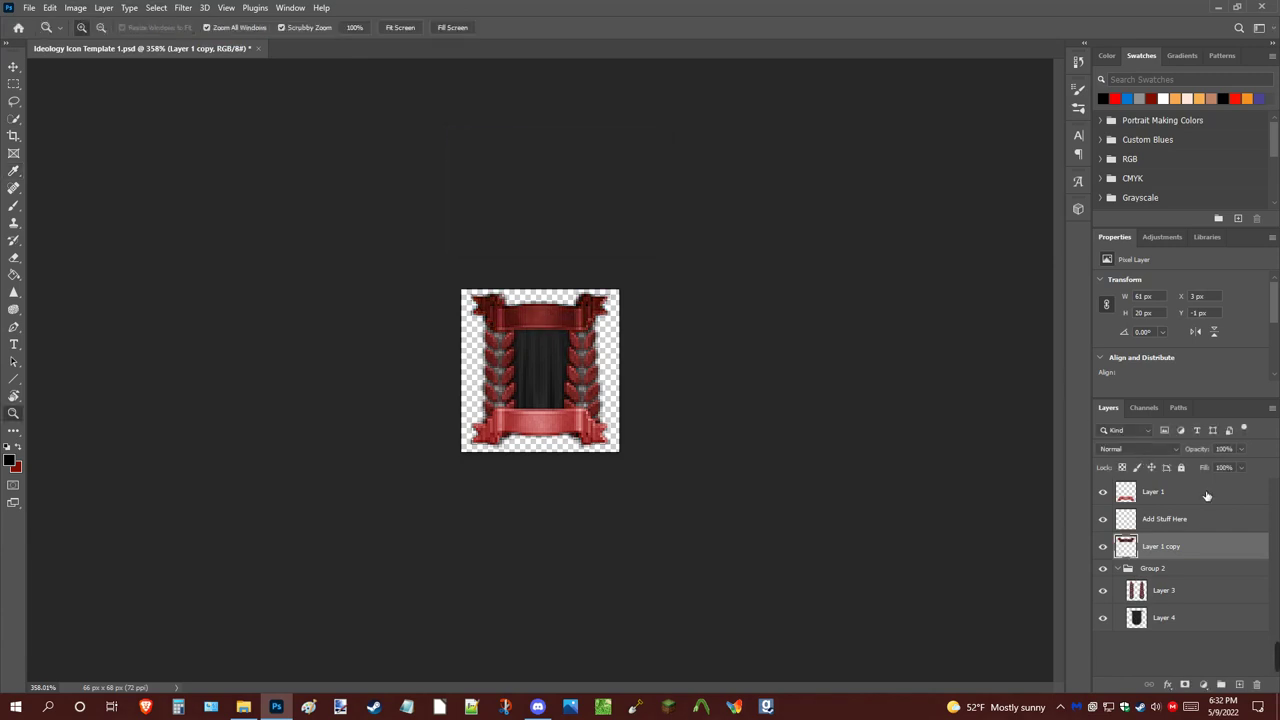
Darken Layer 1's banner to deep maroon with Brightness/Contrast
click(1157, 491)
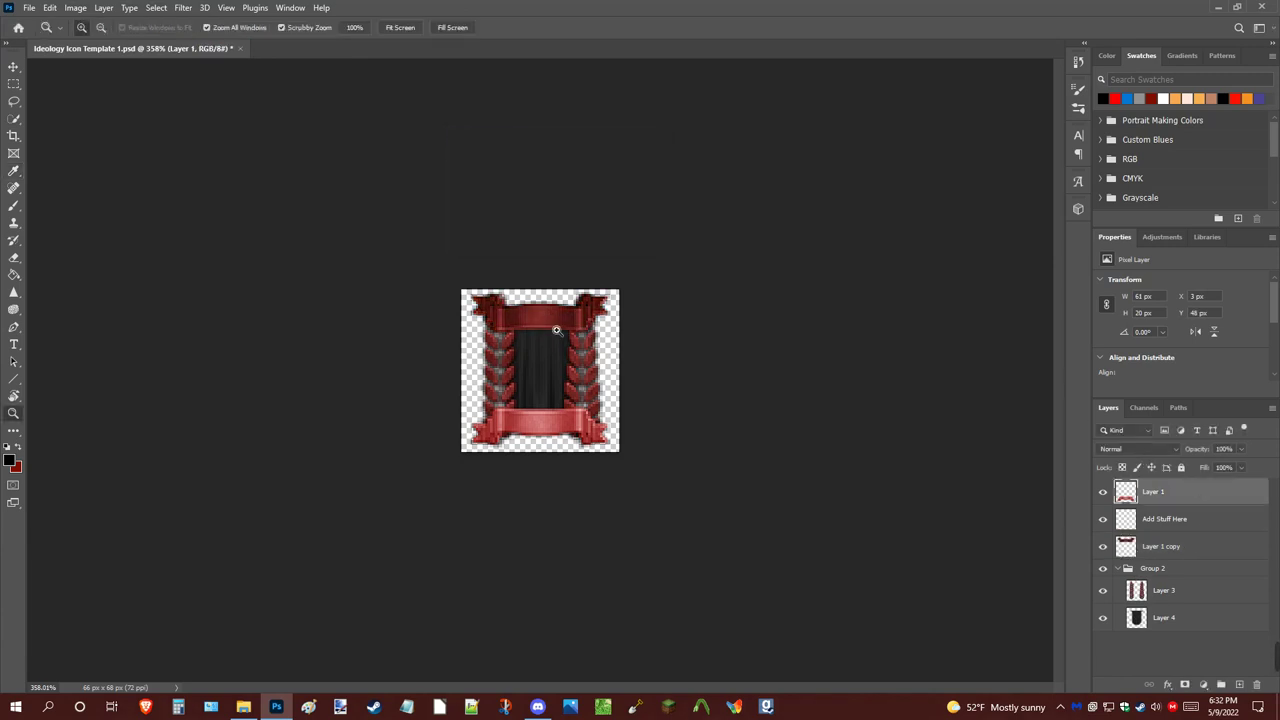
click(76, 8)
mouse_move(147, 46)
click(250, 42)
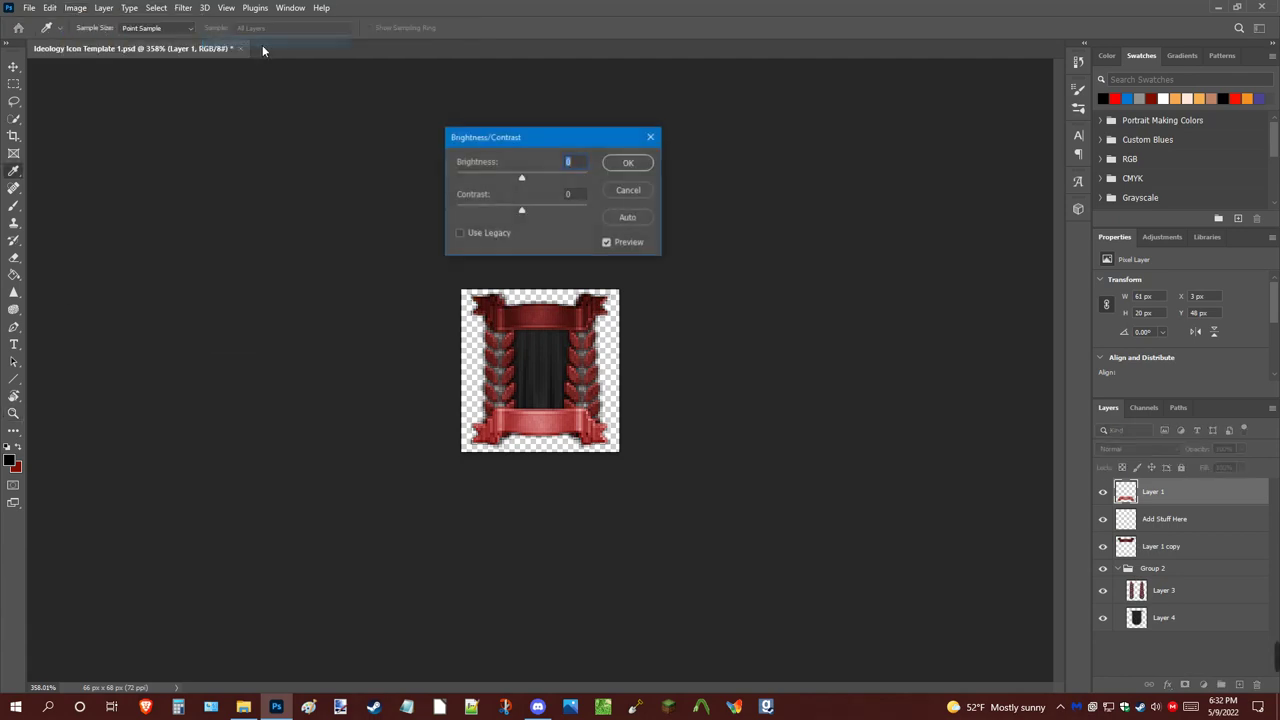
drag(524, 178, 663, 227)
key(Tab)
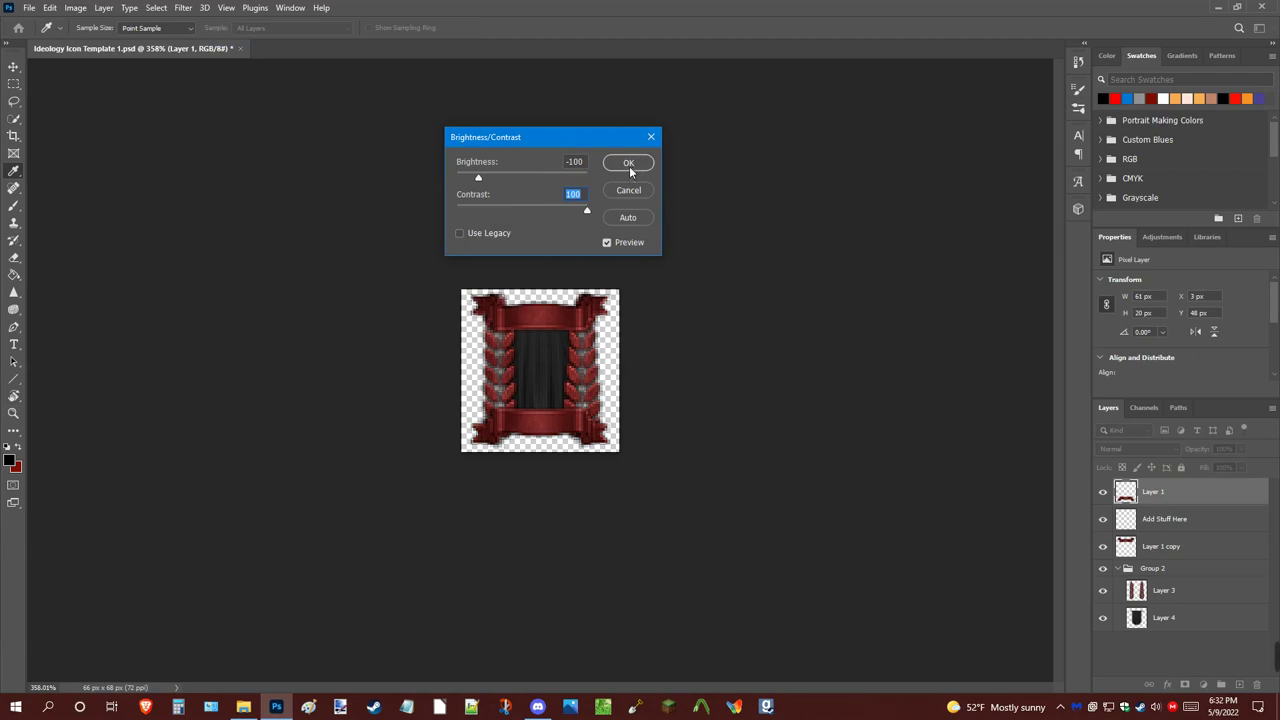
click(629, 163)
key(z)
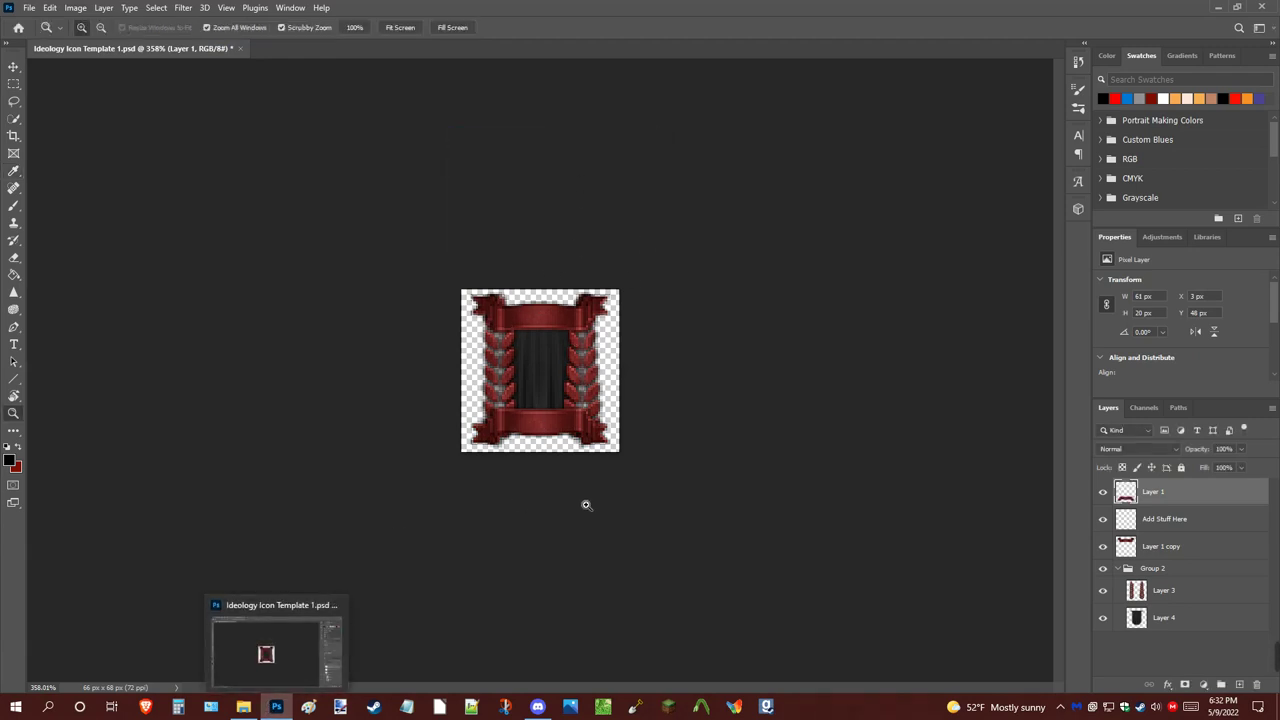
Navigate up to the custom folder, open custom-icons and select Vampire_Bat.png
mouse_move(238, 715)
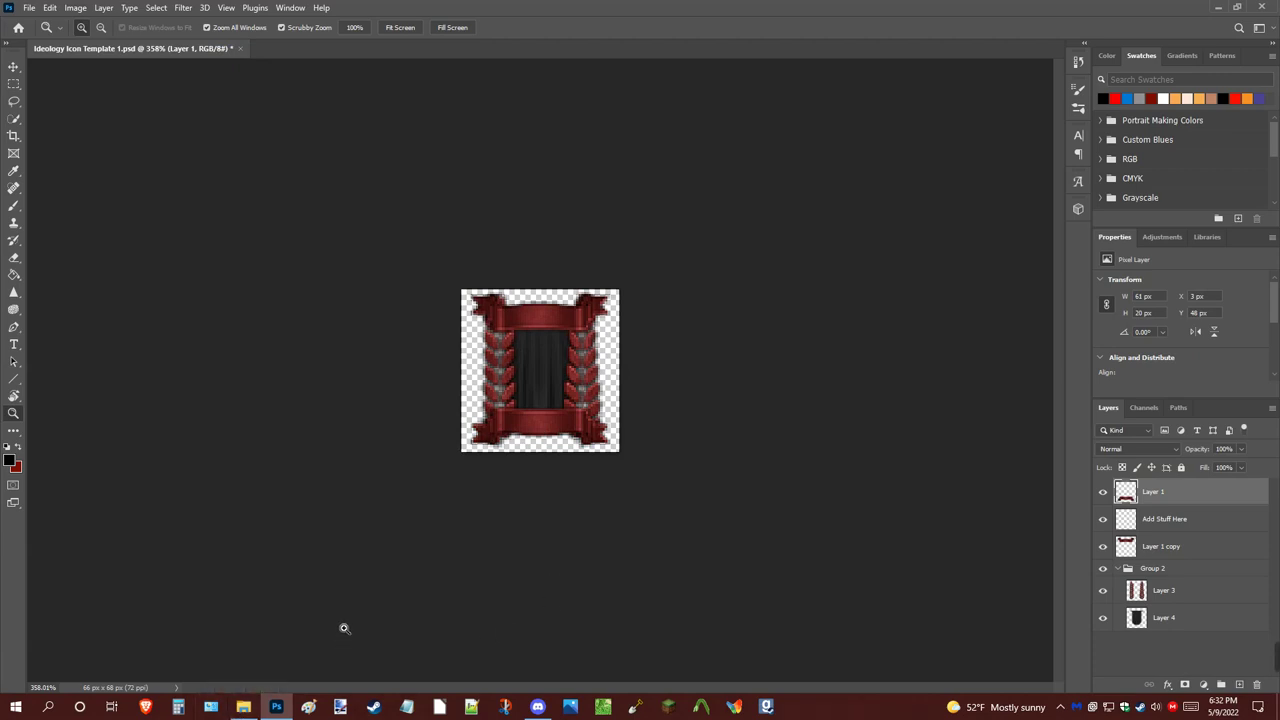
click(248, 710)
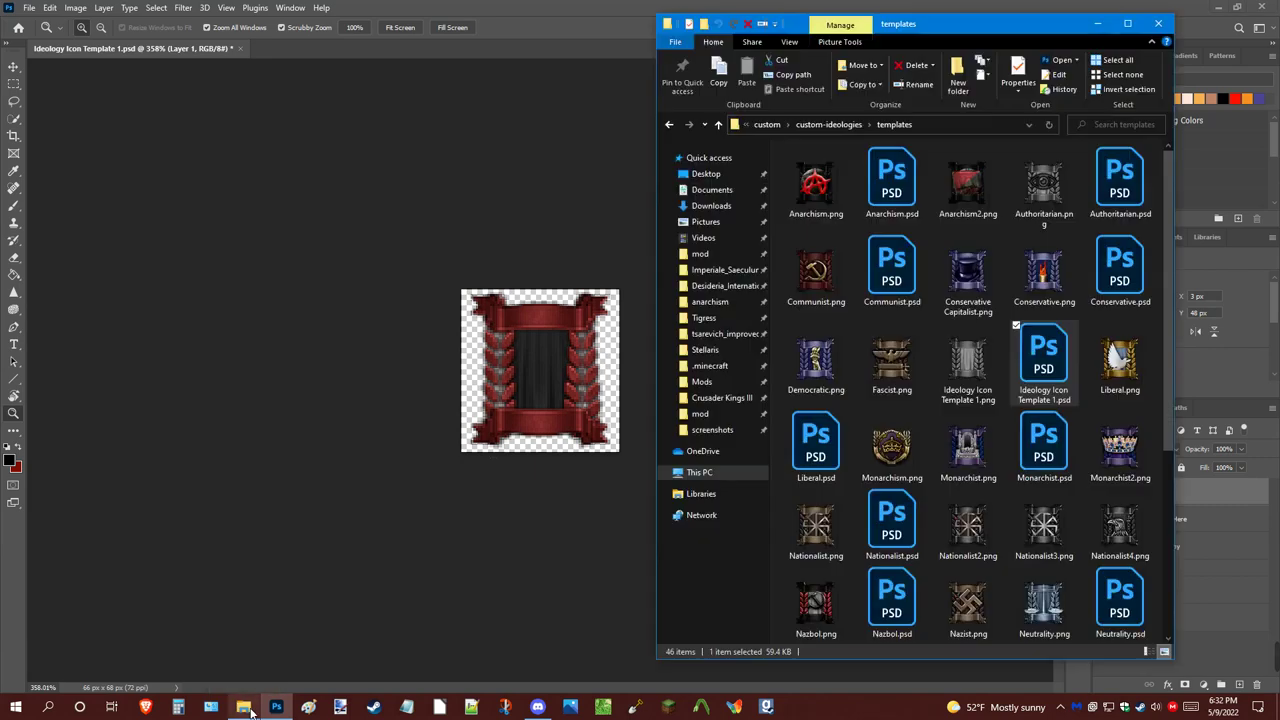
click(813, 123)
click(878, 124)
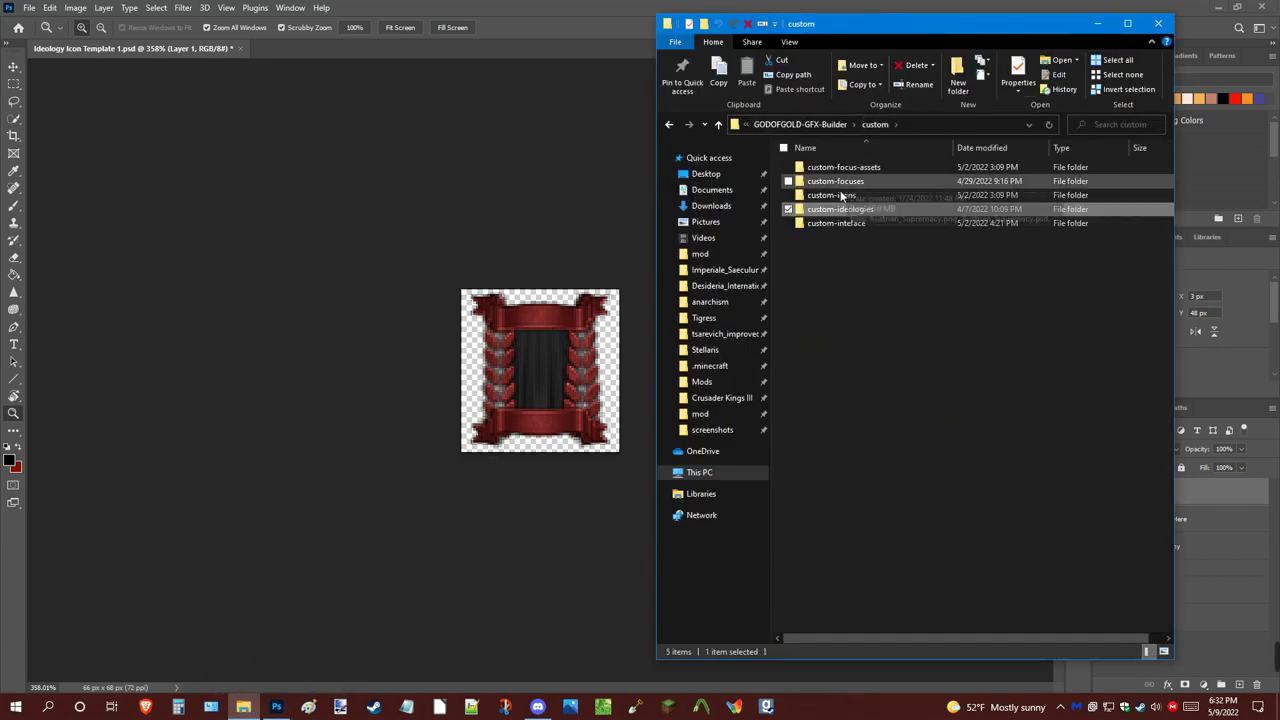
double_click(849, 195)
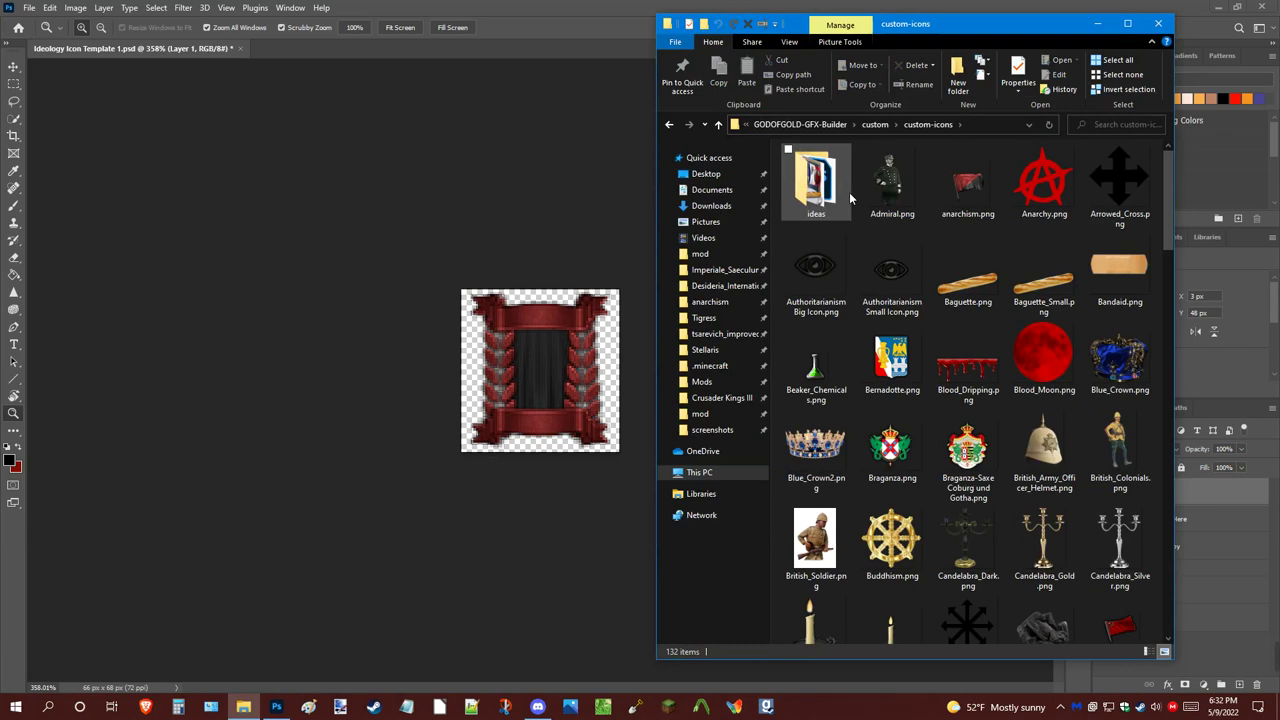
scroll(1113, 393, down, 10)
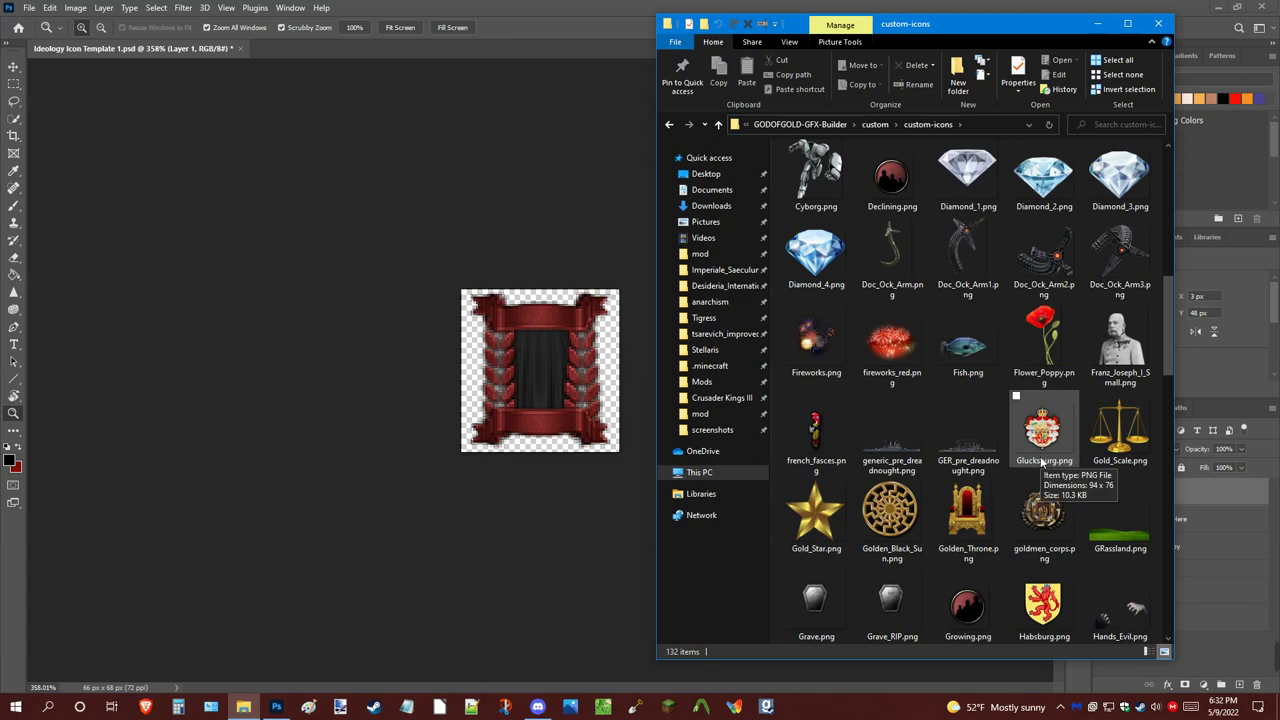
scroll(1043, 462, down, 5)
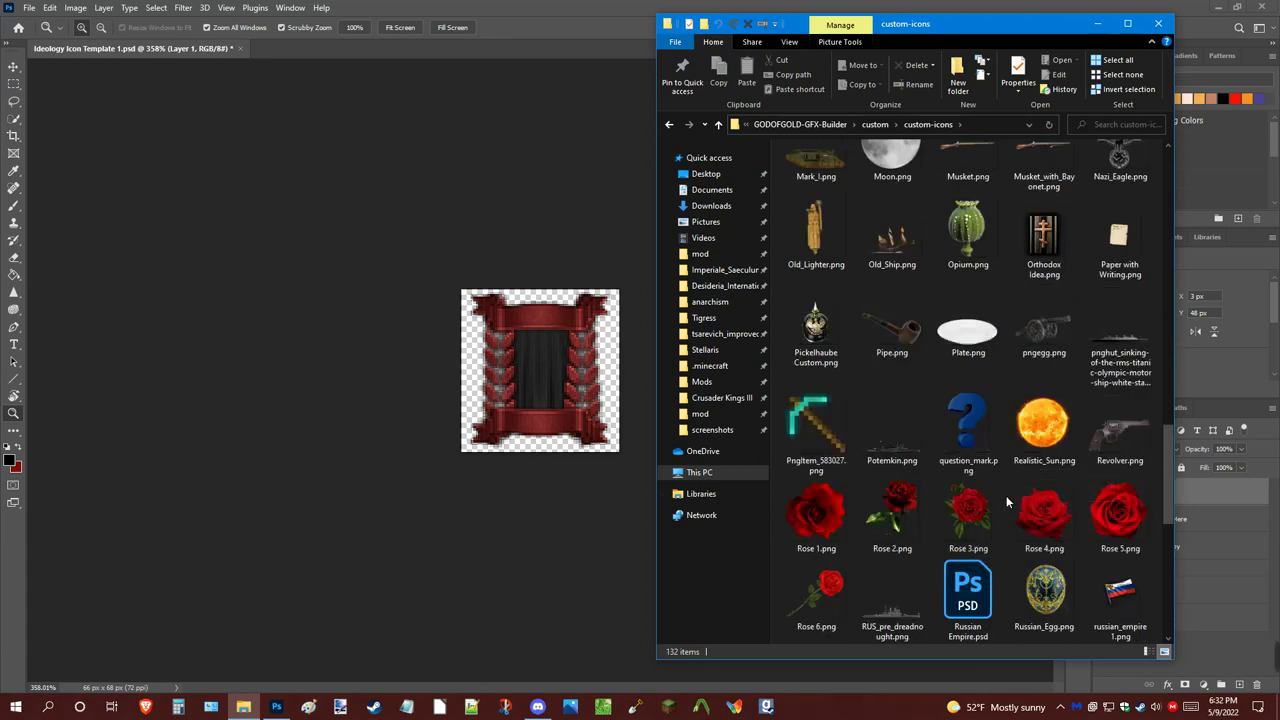
scroll(1006, 495, down, 5)
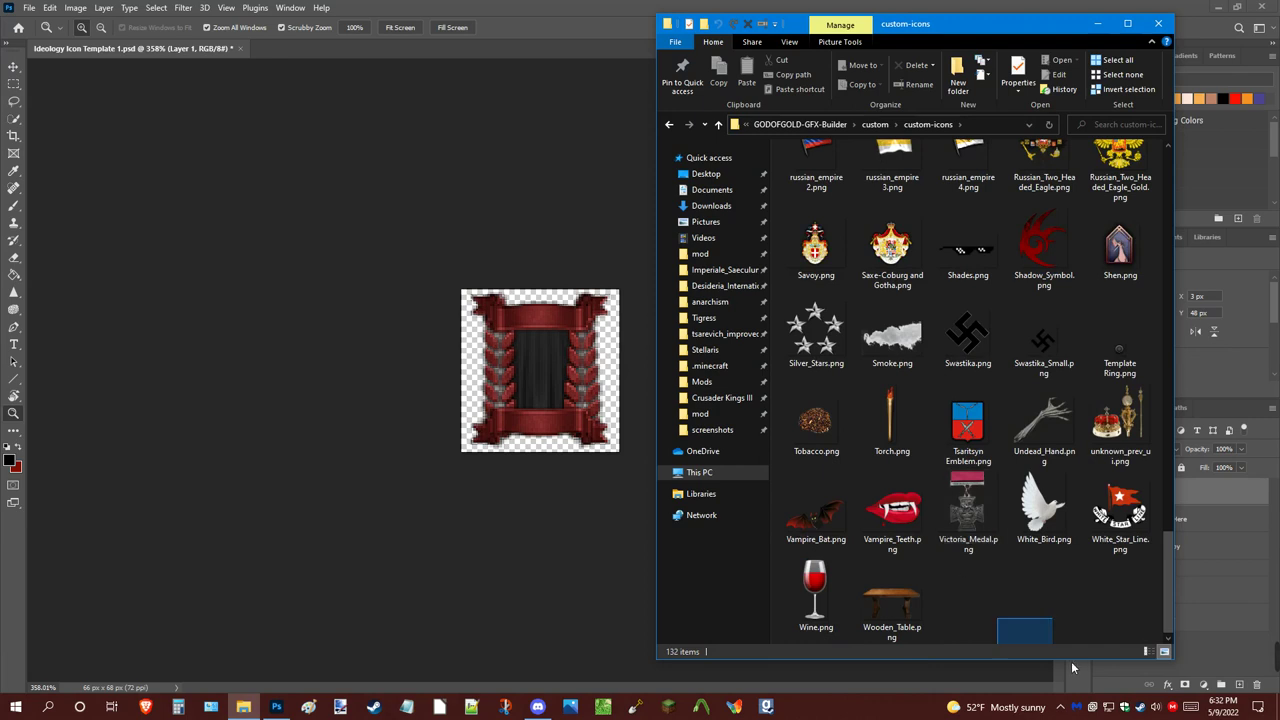
click(833, 520)
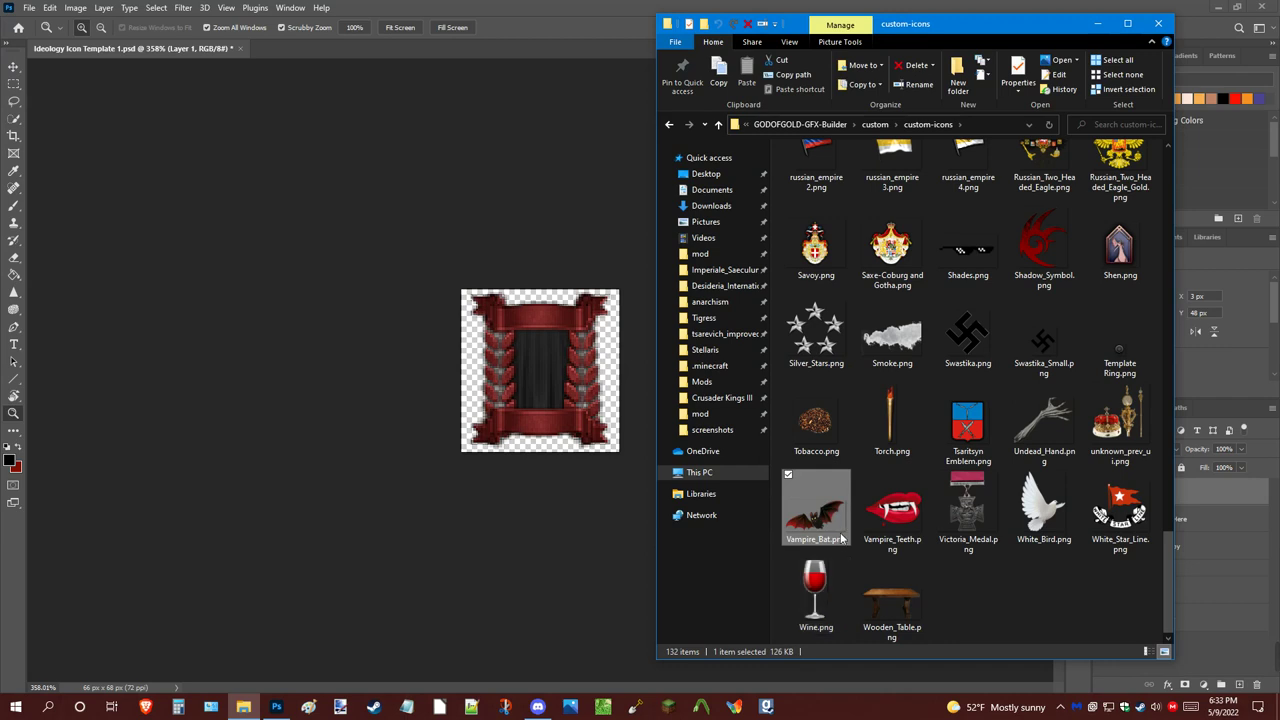
mouse_move(838, 530)
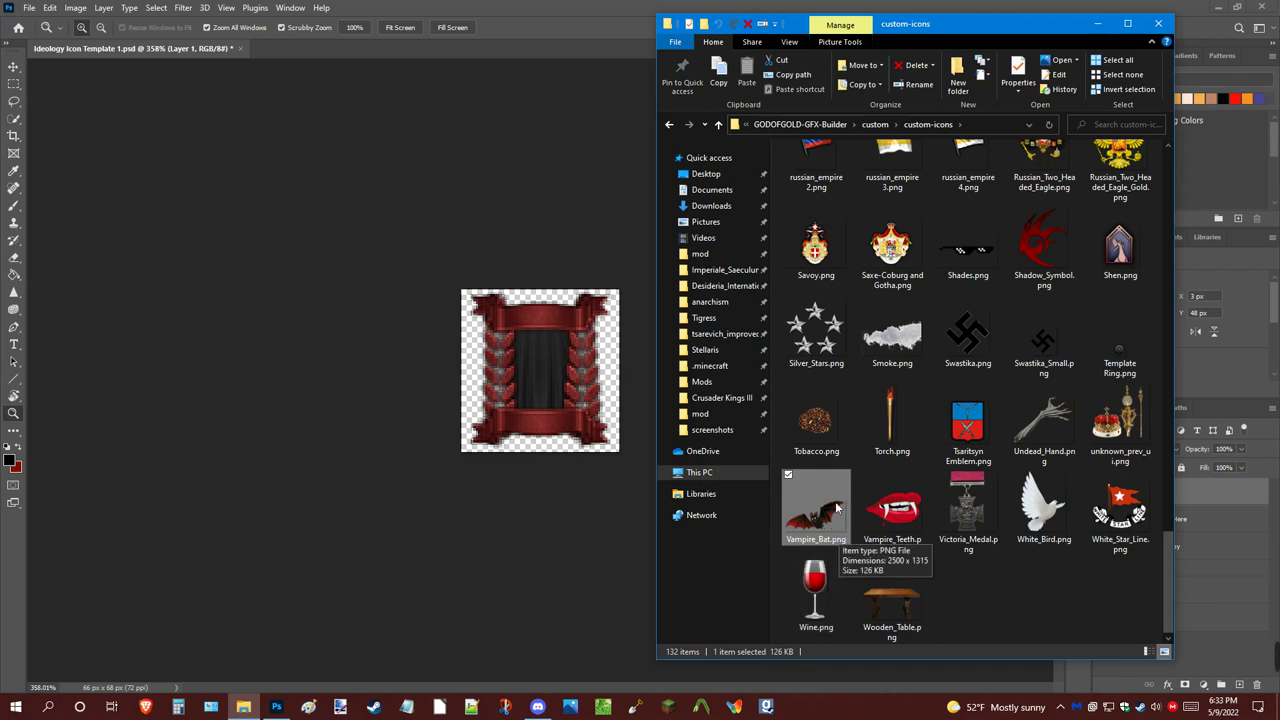
Place Vampire_Bat.png into the icon and position it across the frame top
drag(830, 535, 540, 350)
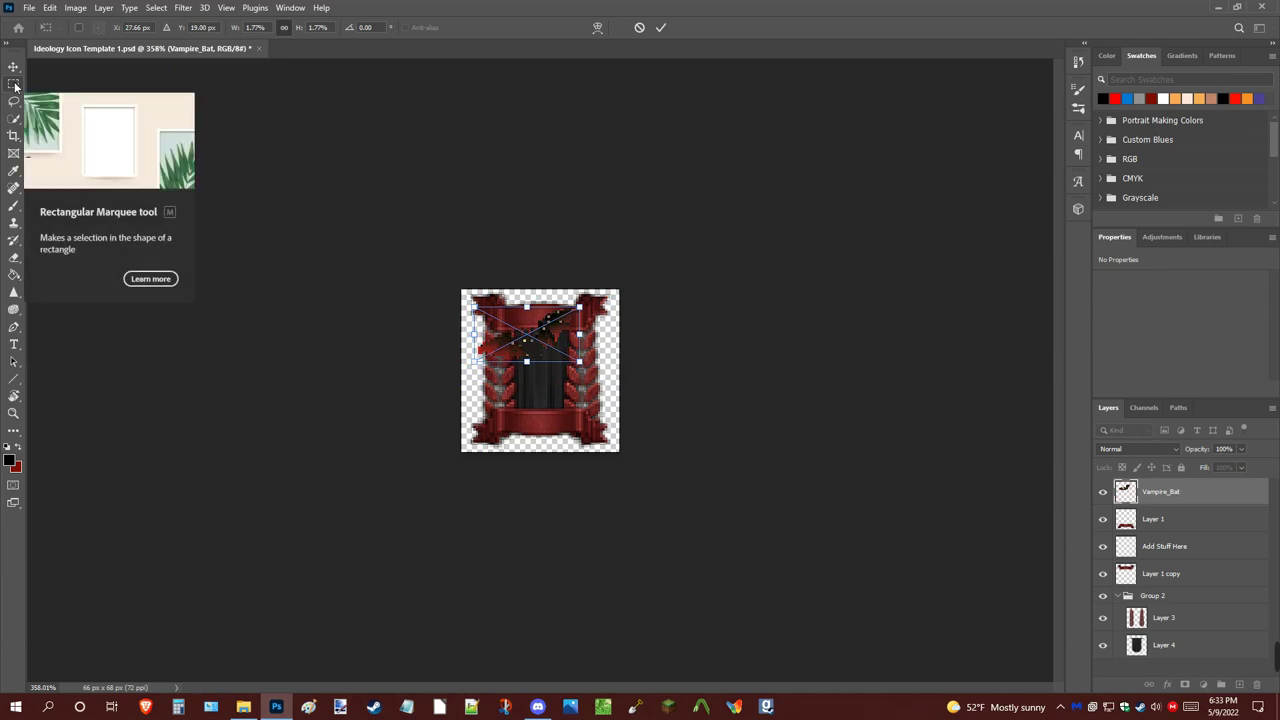
mouse_move(553, 333)
mouse_down()
mouse_move(532, 375)
mouse_move(545, 345)
mouse_up()
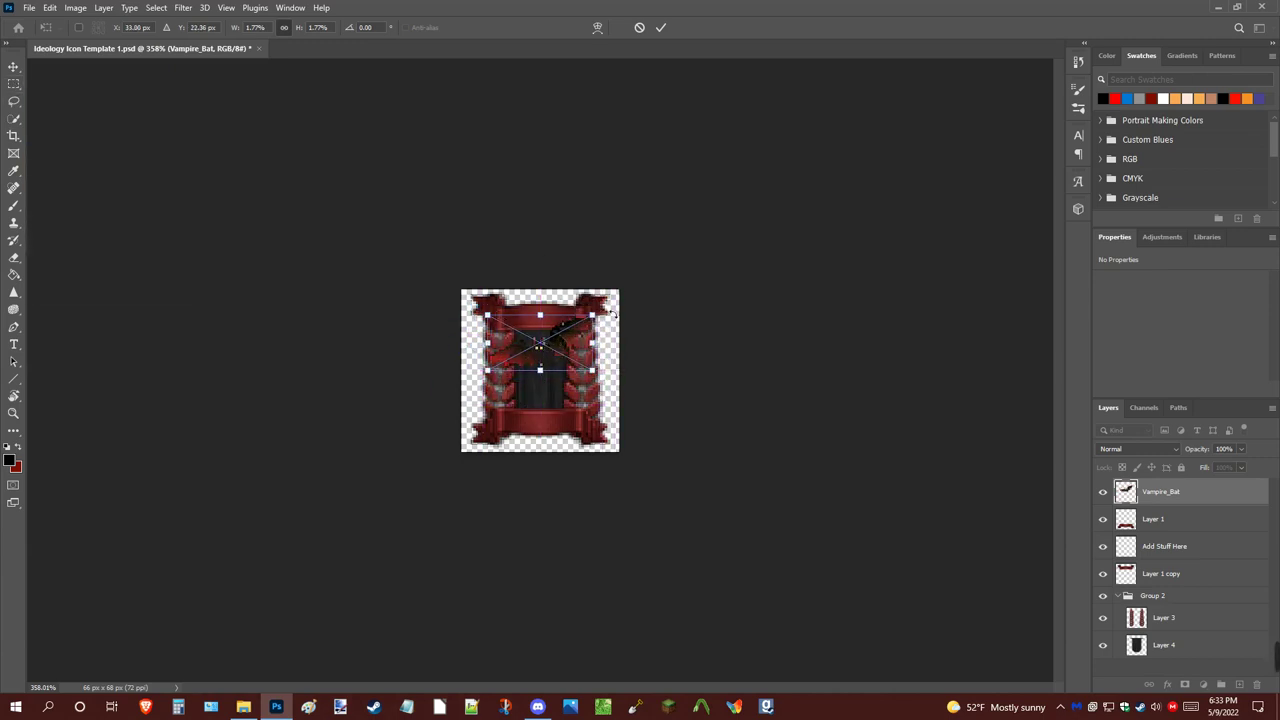
drag(610, 308, 563, 163)
click(49, 7)
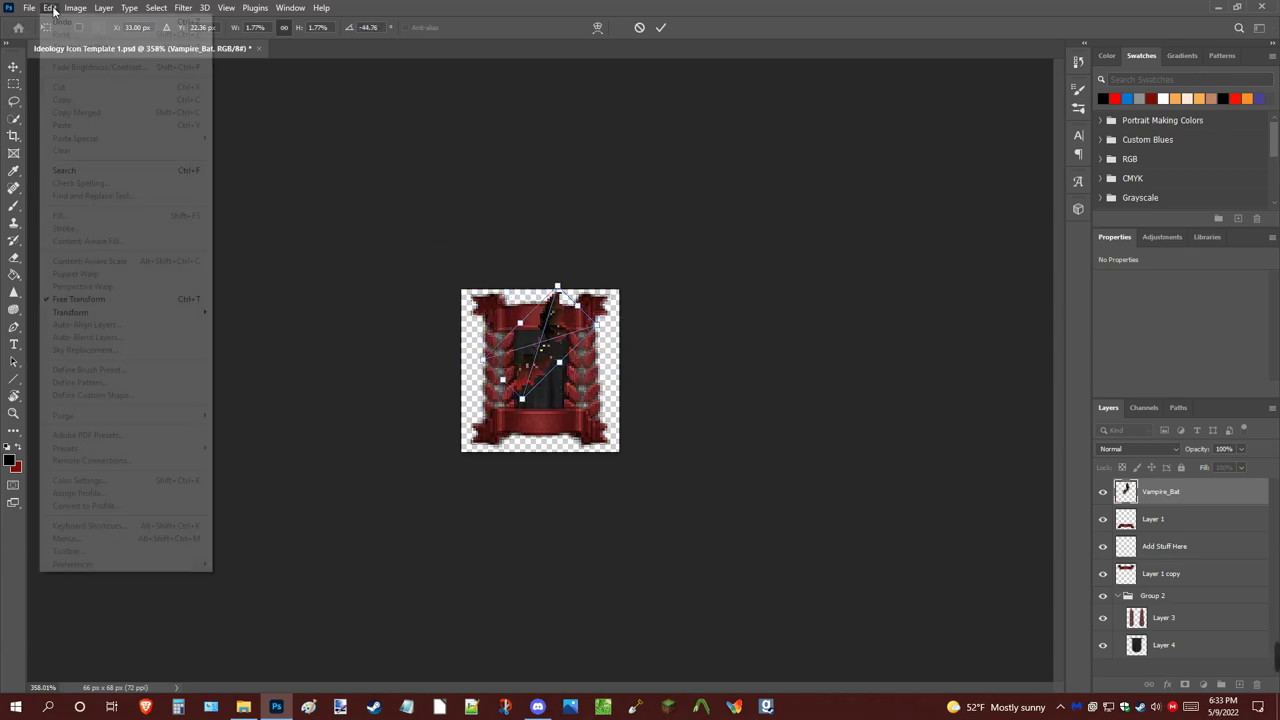
click(60, 23)
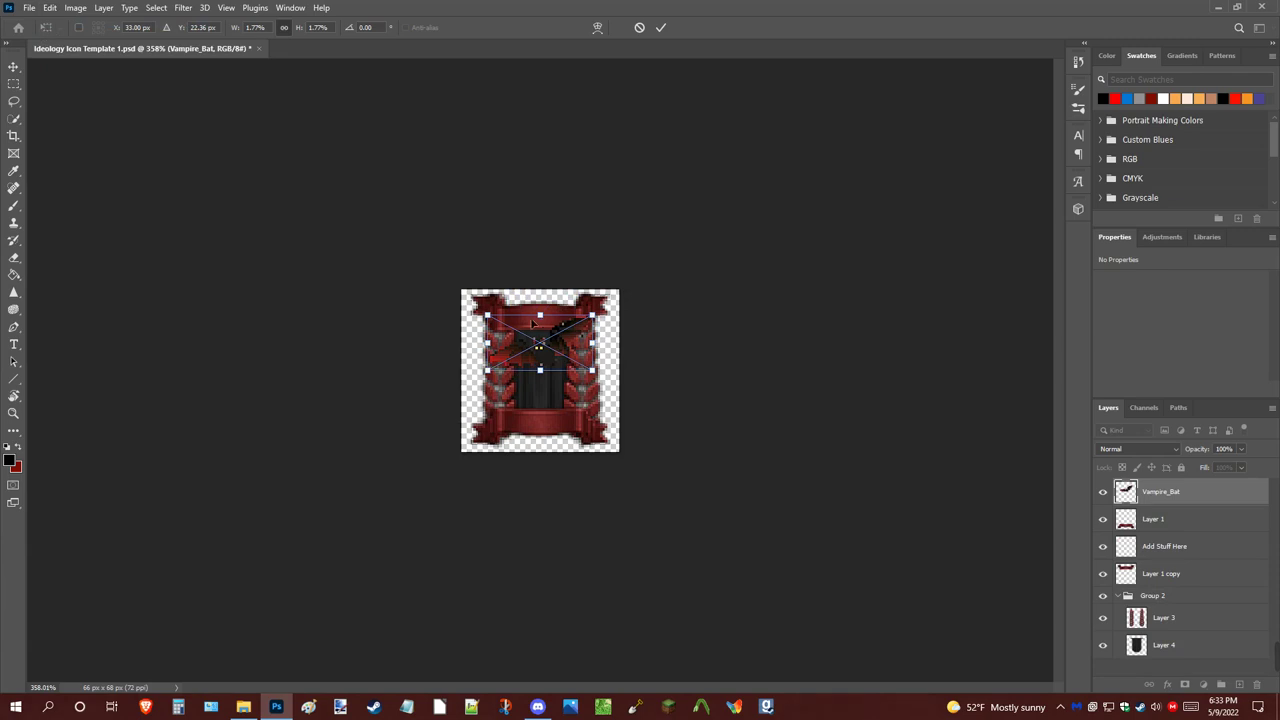
drag(536, 350, 521, 338)
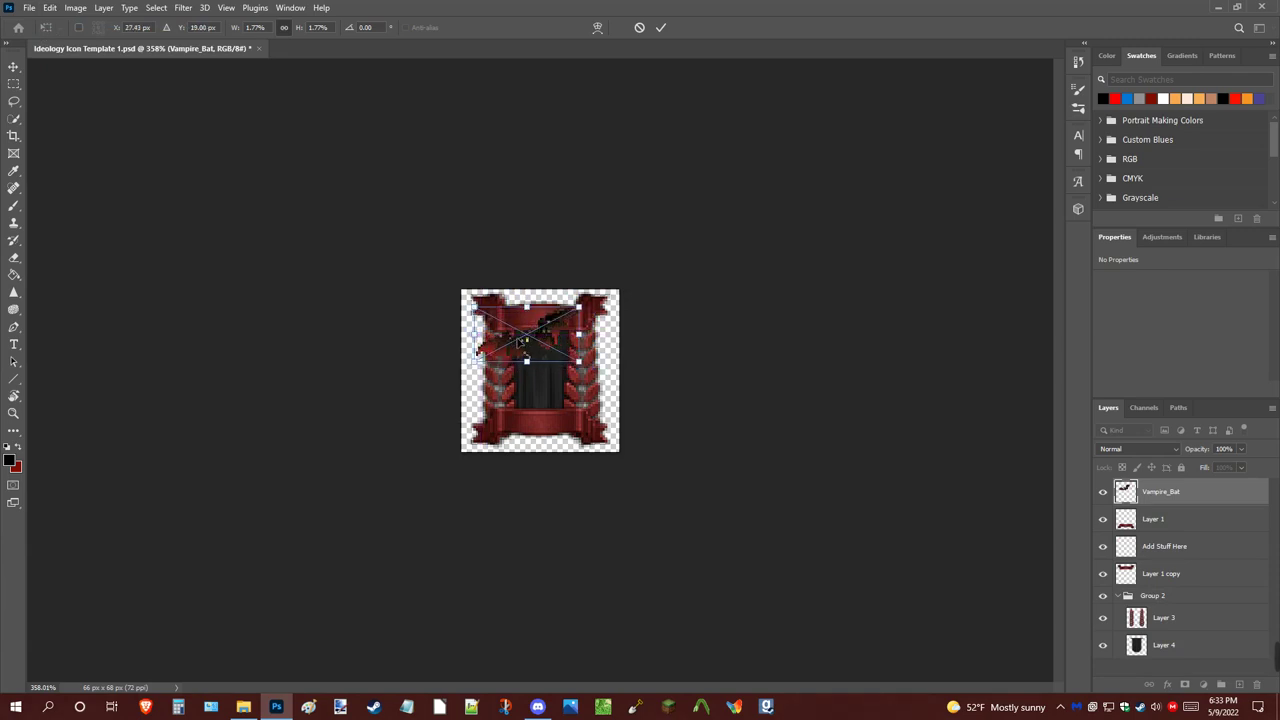
click(14, 83)
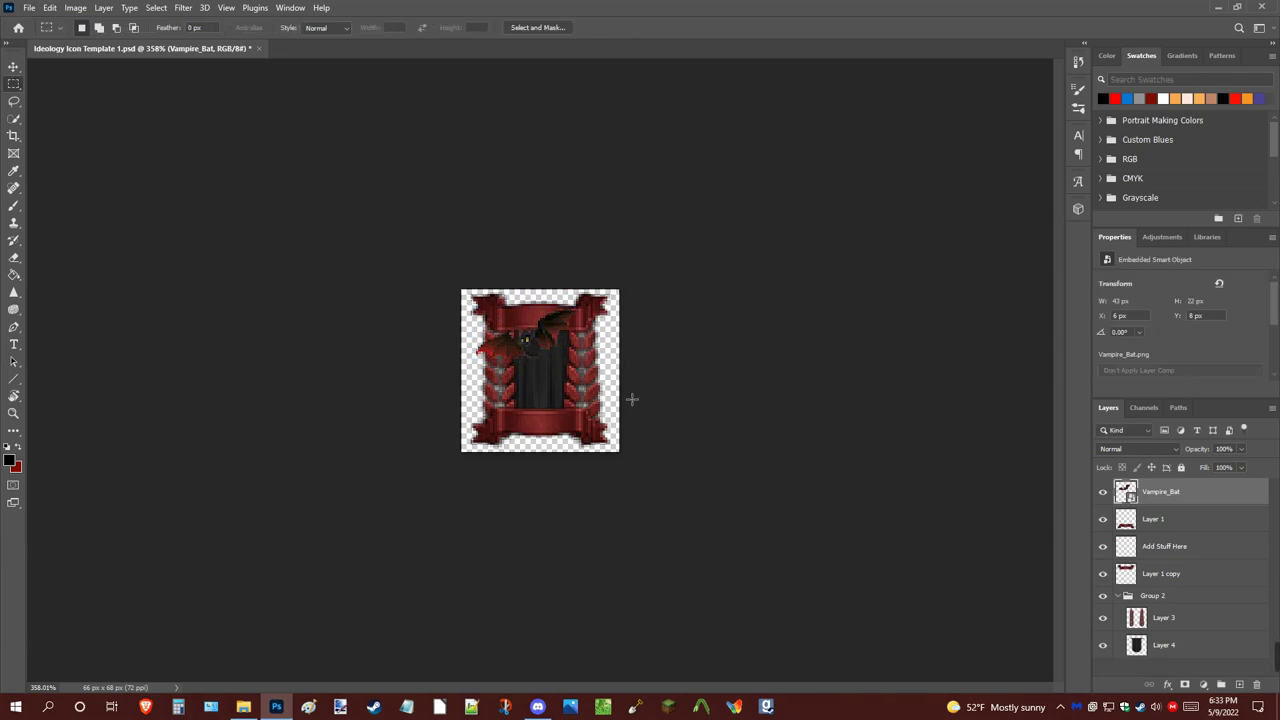
Reconfirm the bat's Free Transform and adjust the zoom on the icon
key(ctrl+t)
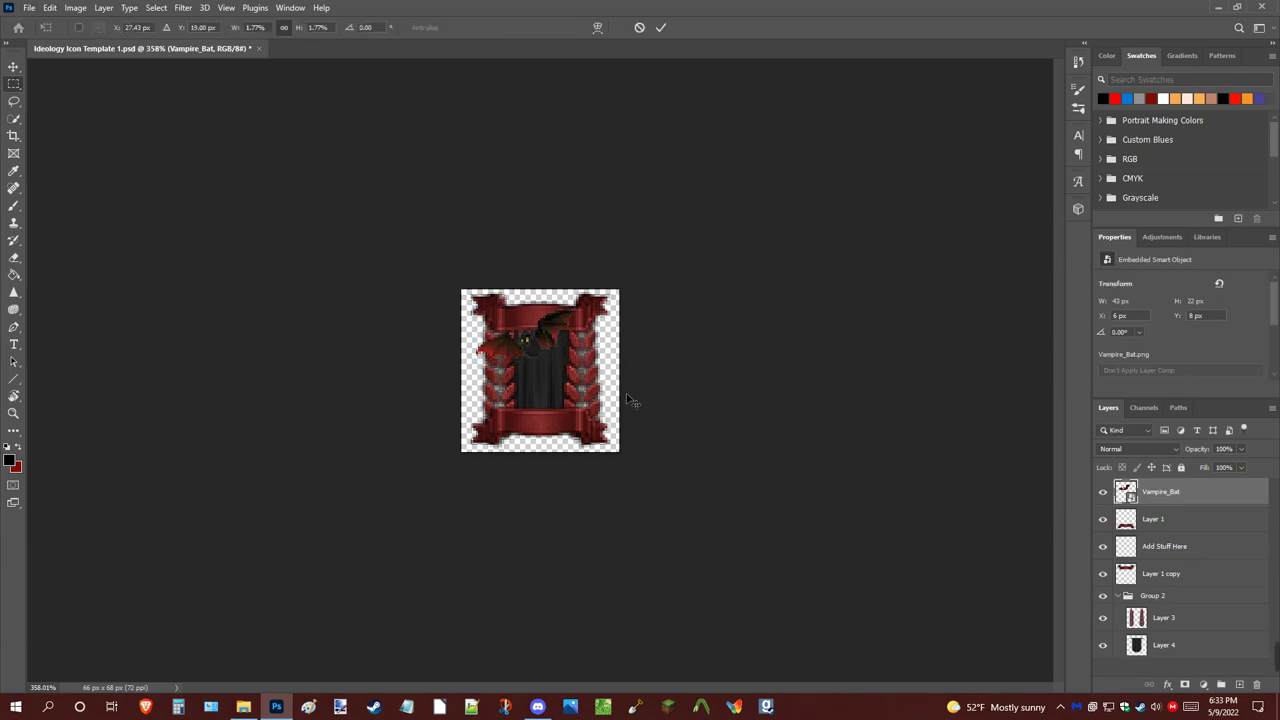
click(14, 83)
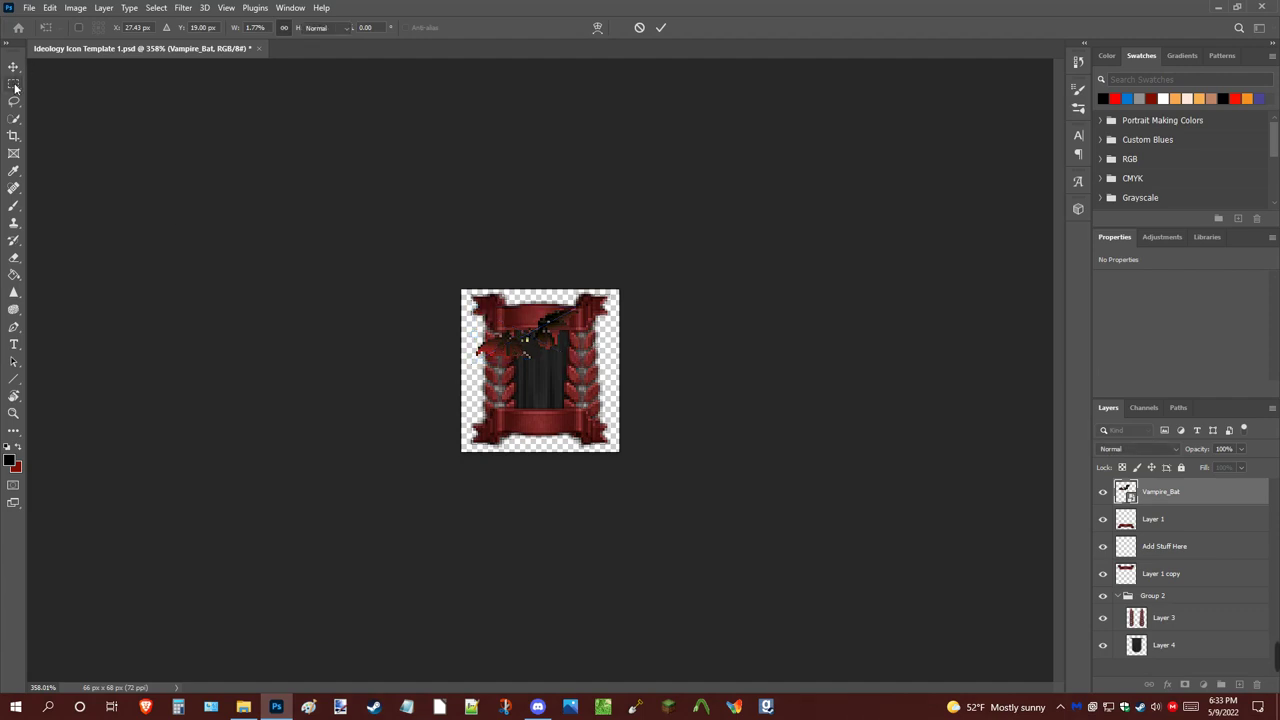
click(14, 413)
alt+click(297, 423)
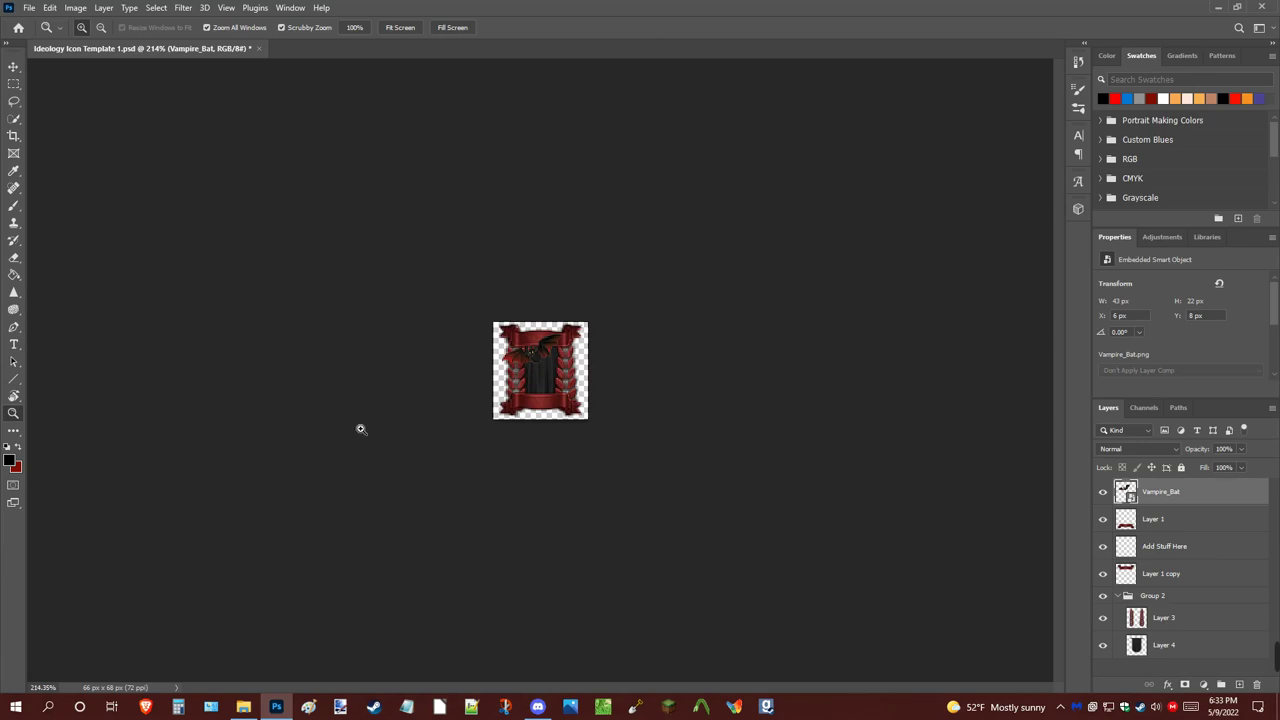
click(658, 330)
drag(658, 330, 650, 347)
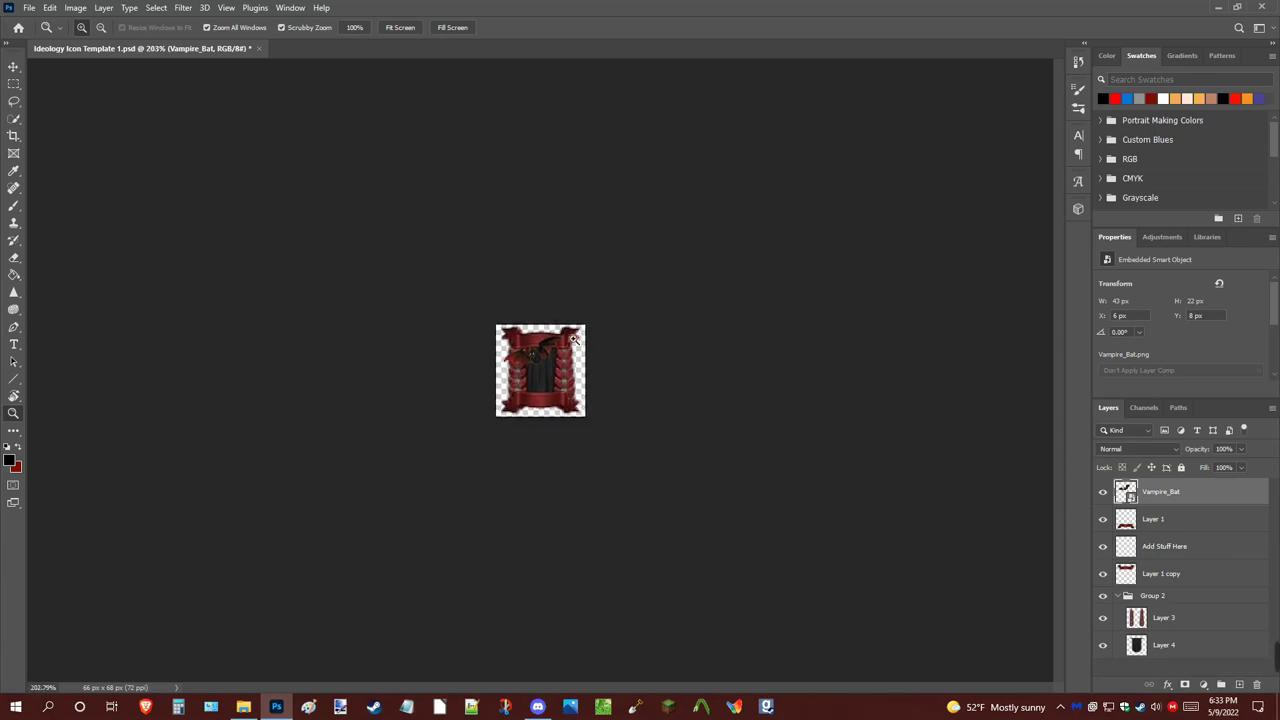
drag(543, 336, 557, 357)
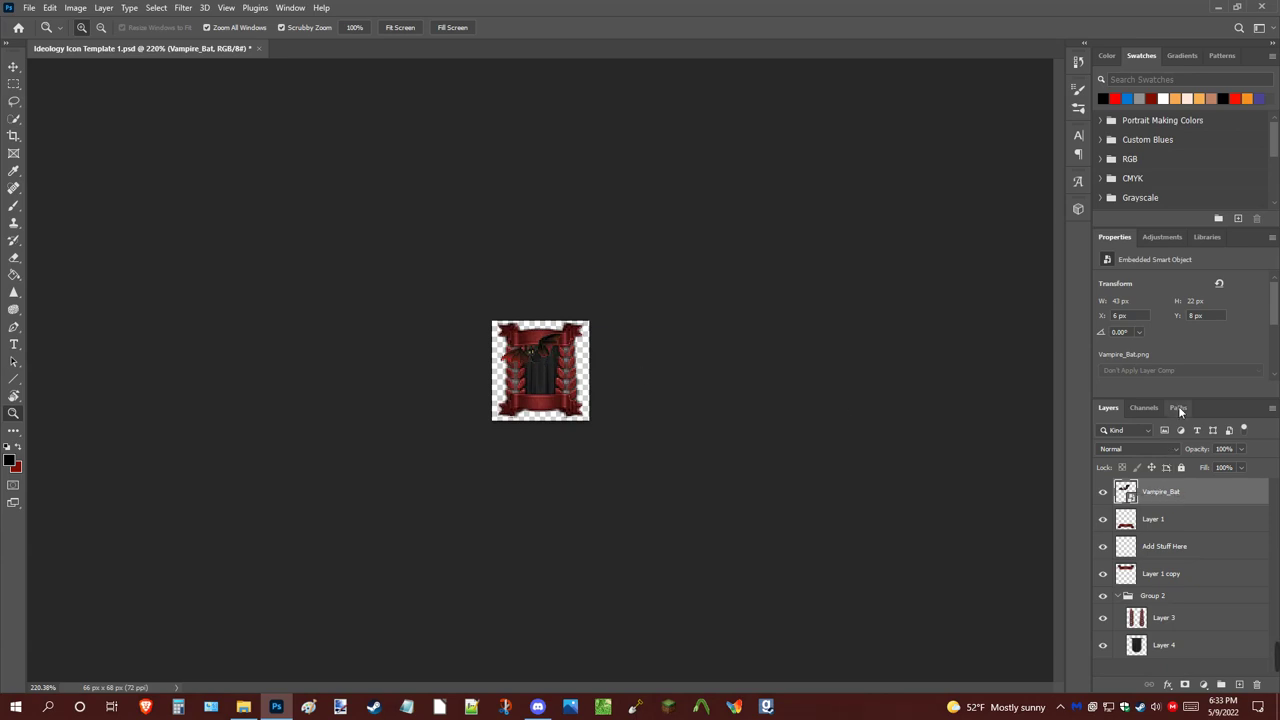
Open the Vampire_Bat layer's blending options and enable Bevel & Emboss
double_click(1221, 496)
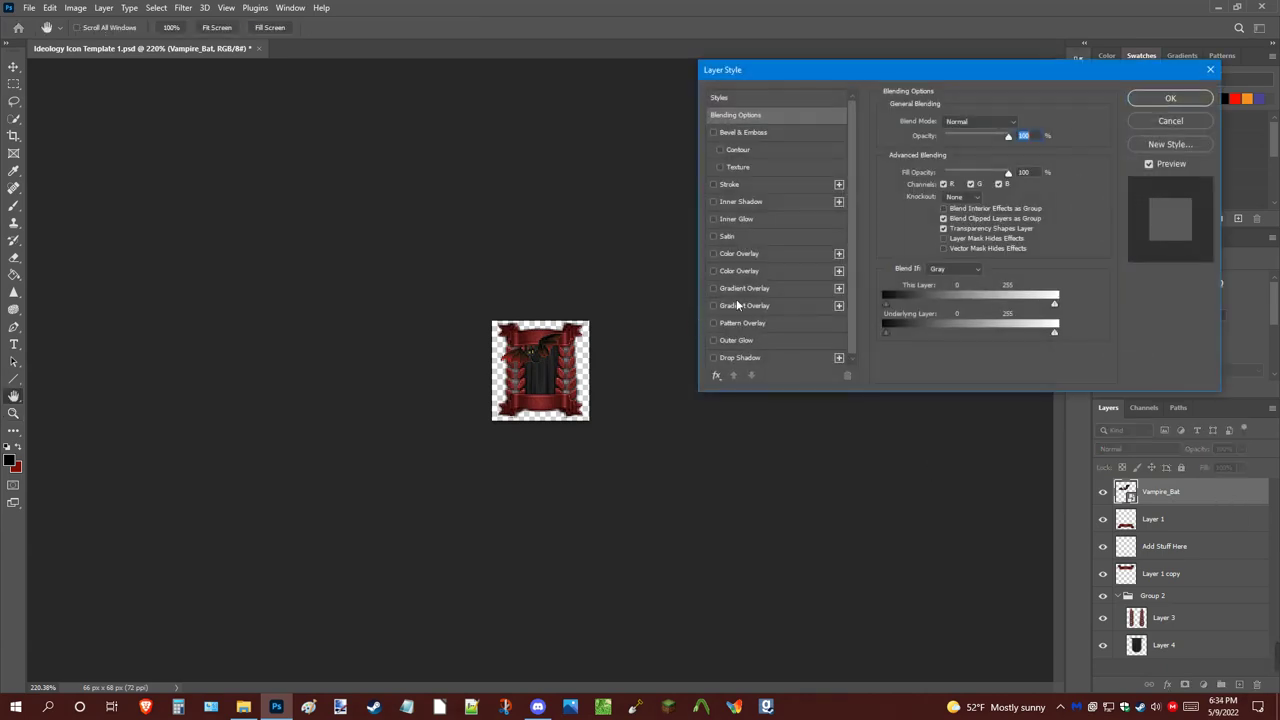
click(1210, 69)
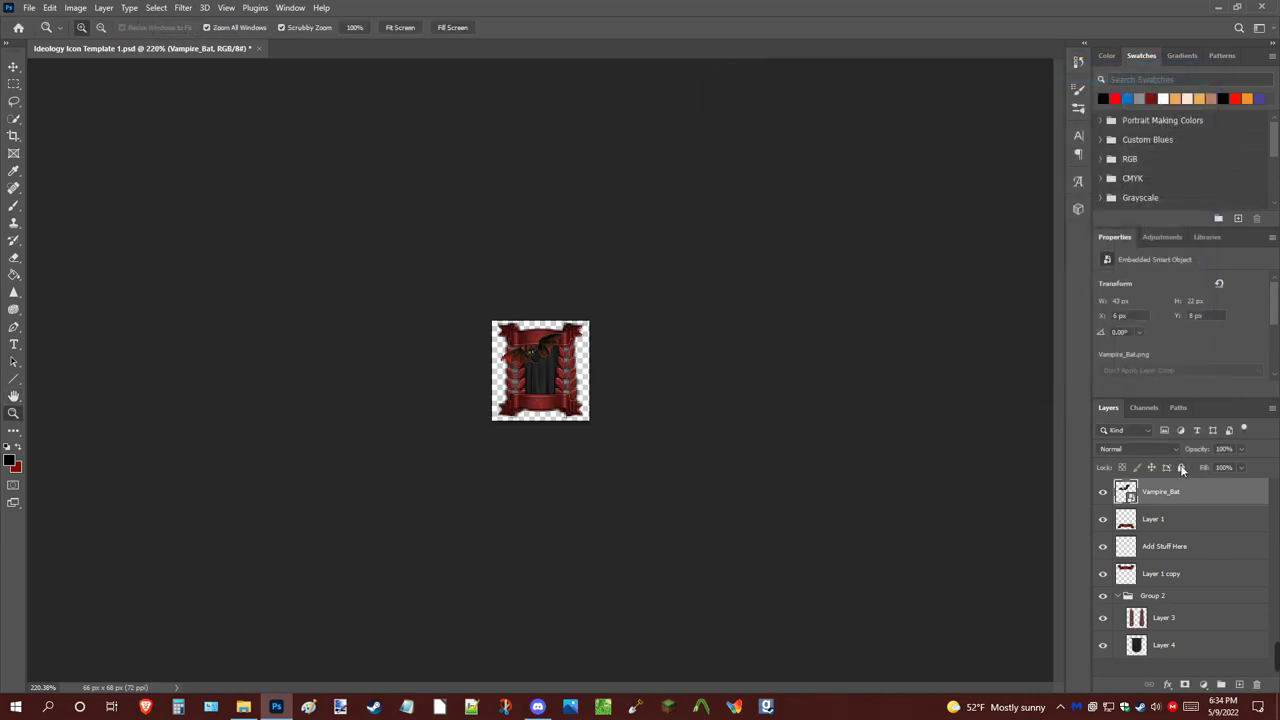
double_click(1243, 494)
click(1211, 66)
right_click(1250, 494)
click(1128, 104)
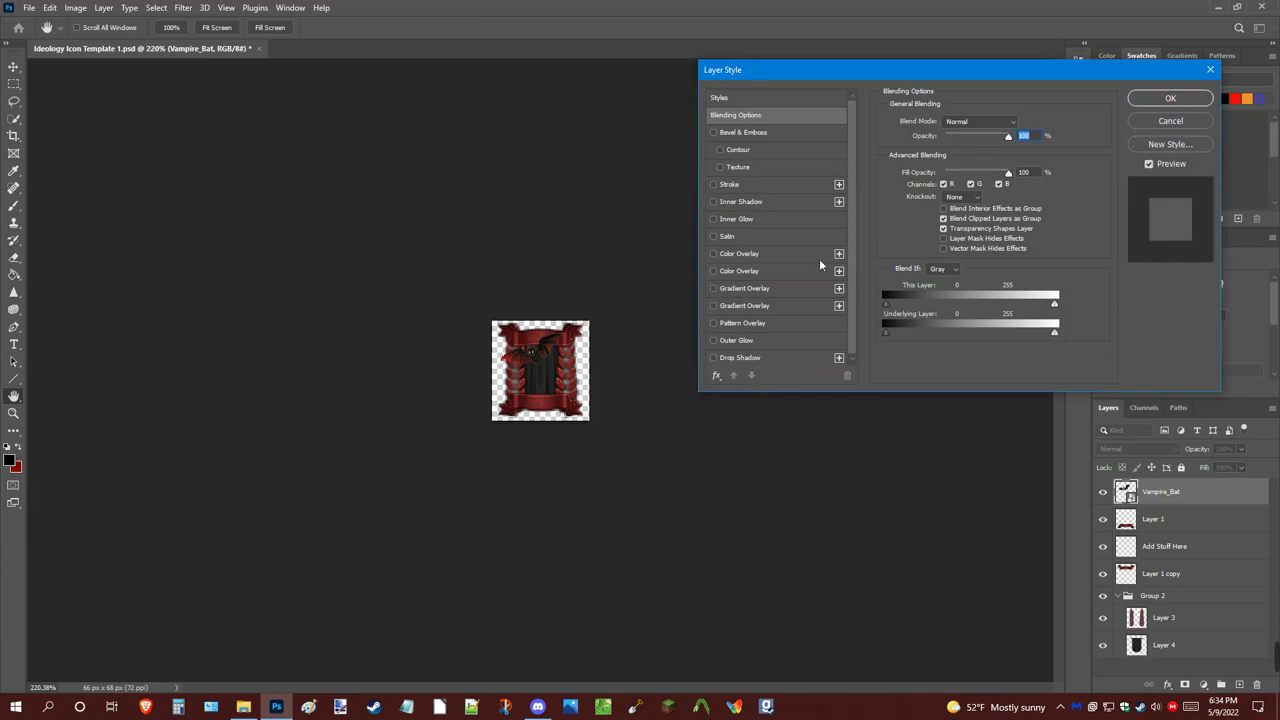
click(713, 132)
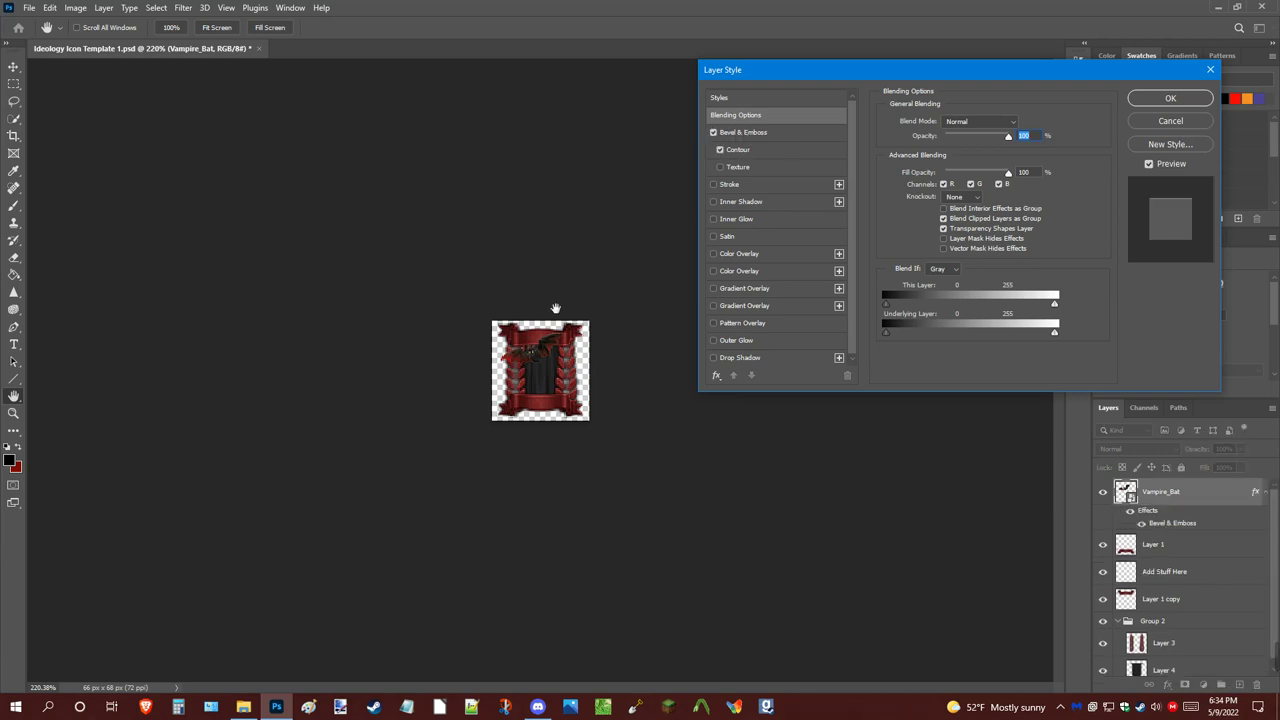
click(778, 133)
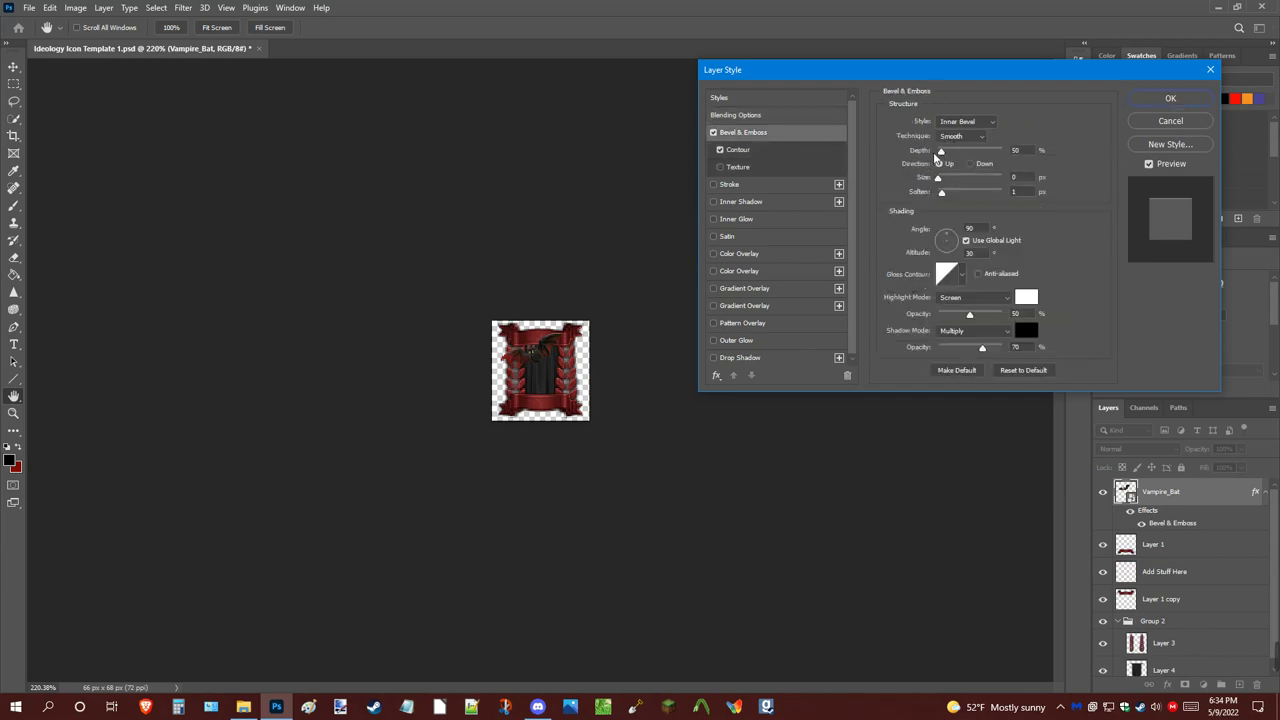
Set Bevel & Emboss to Stroke Emboss with 1% depth, 1 px size, 0 soften, 100 highlight opacity
drag(938, 151, 967, 151)
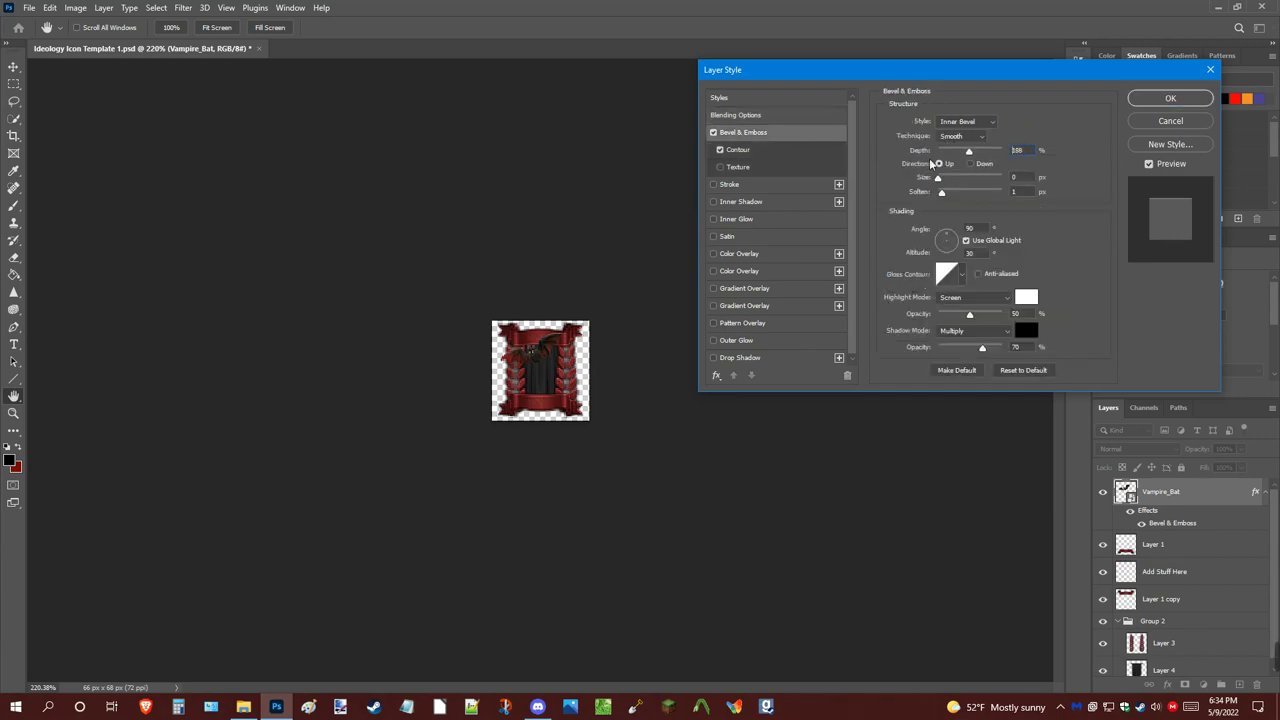
text(1)
drag(950, 228, 952, 210)
click(1017, 372)
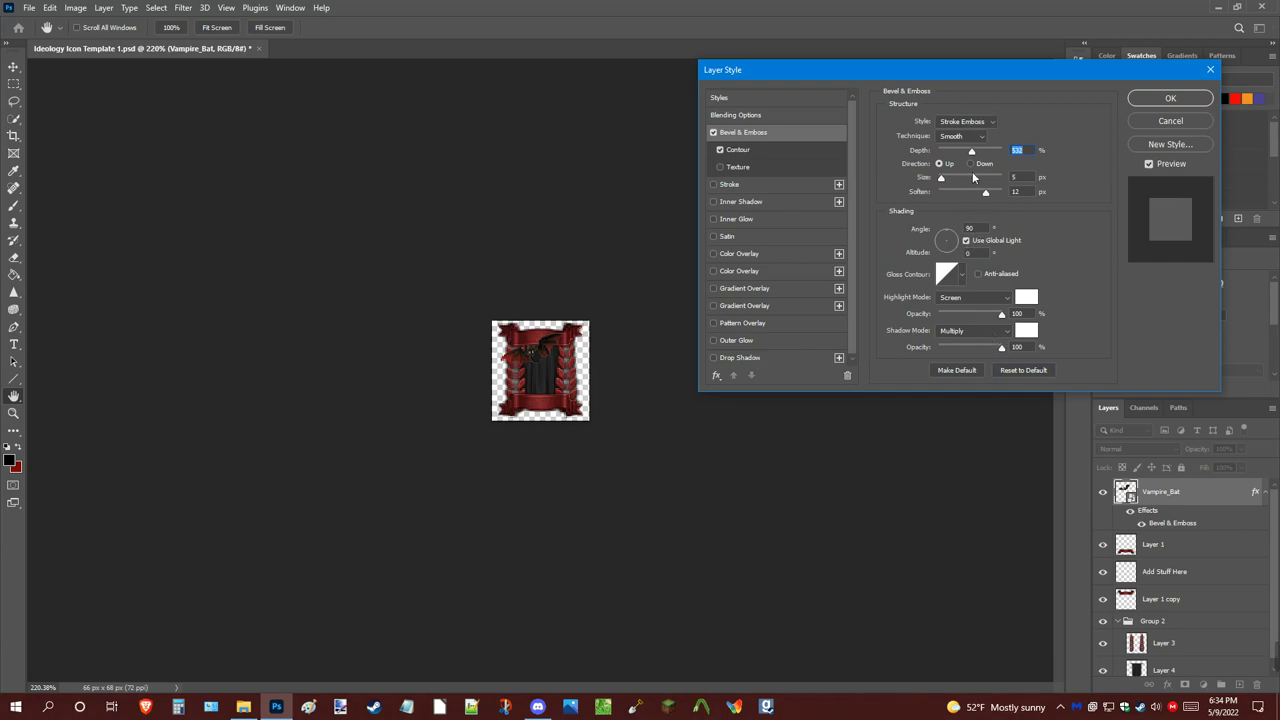
drag(985, 195, 911, 193)
key(Tab)
key(Tab)
drag(978, 150, 920, 152)
drag(1002, 315, 930, 323)
drag(939, 315, 1004, 281)
drag(988, 181, 933, 162)
Try Outer and Inner Bevel styles and several depths on the bat, settling on Outer Bevel
click(967, 123)
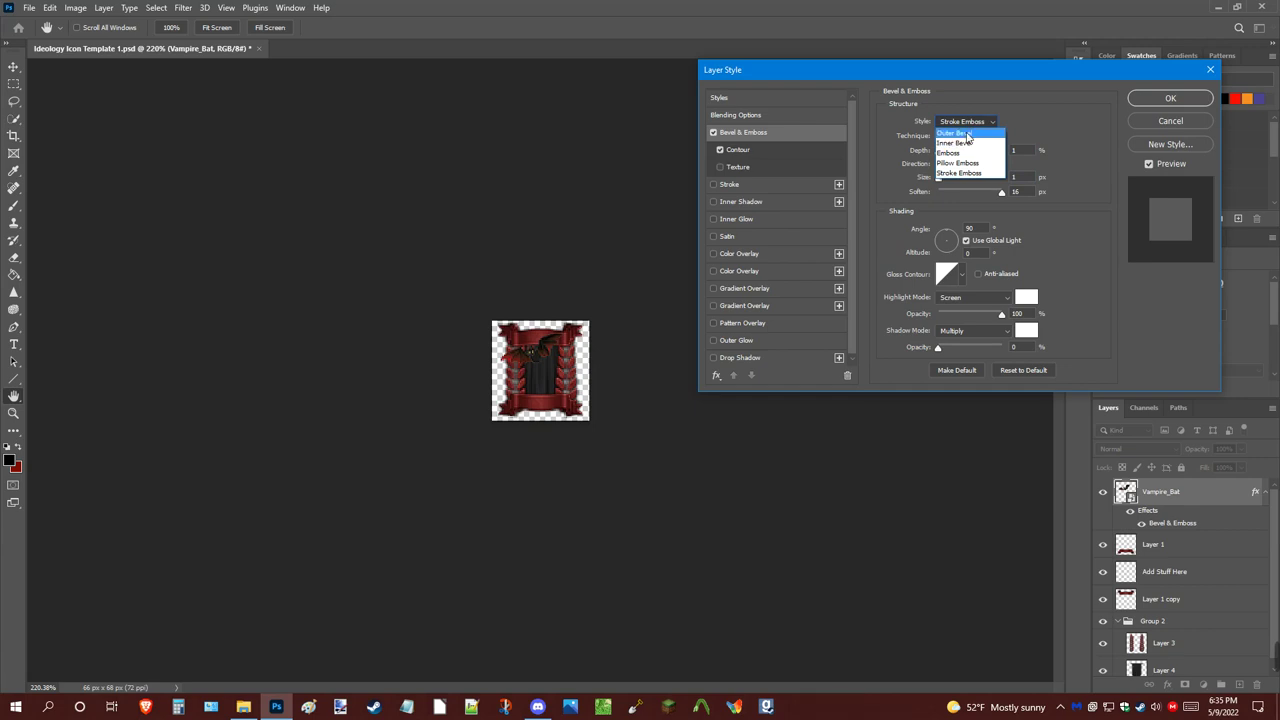
click(967, 135)
click(960, 121)
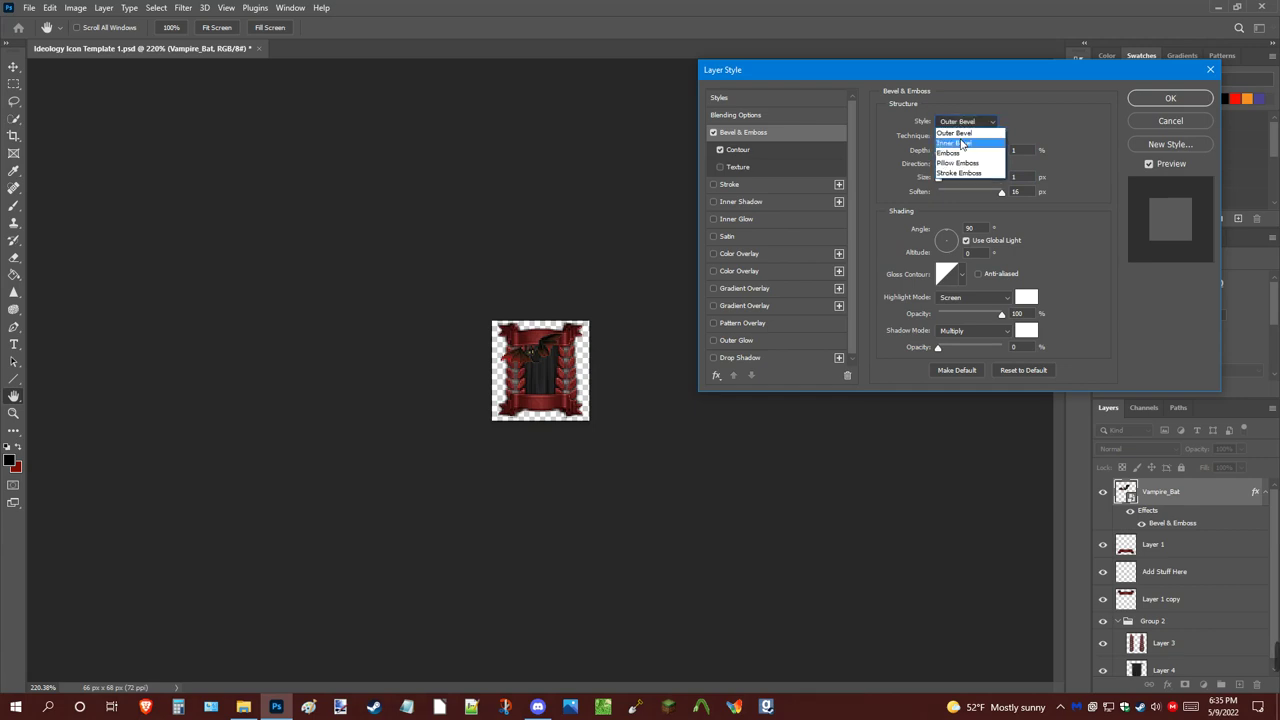
click(960, 143)
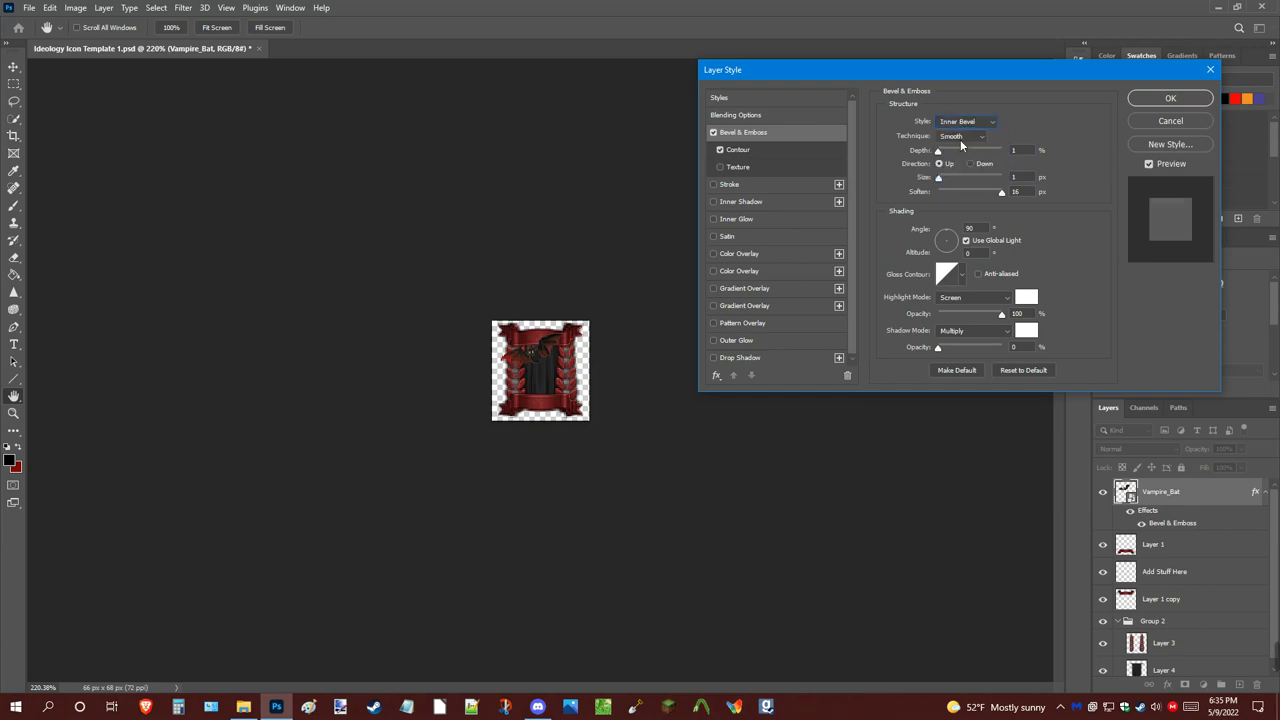
click(956, 121)
click(955, 133)
drag(938, 150, 998, 152)
click(969, 123)
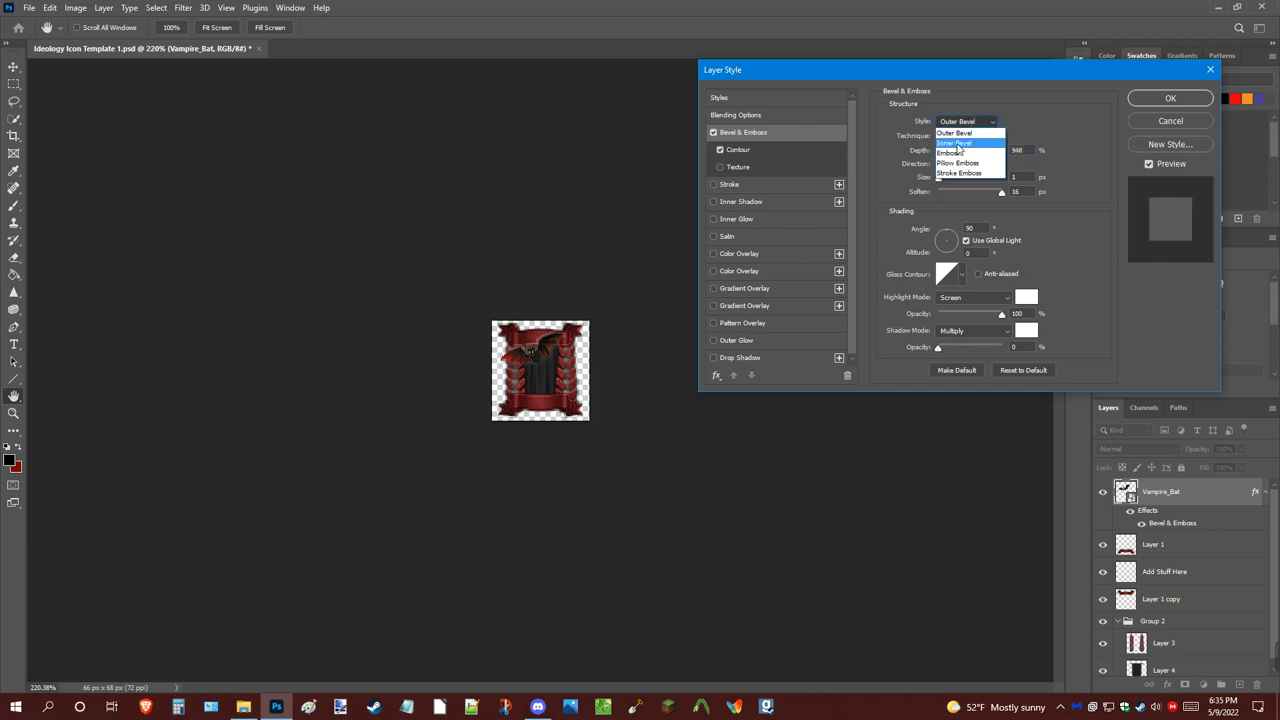
click(955, 143)
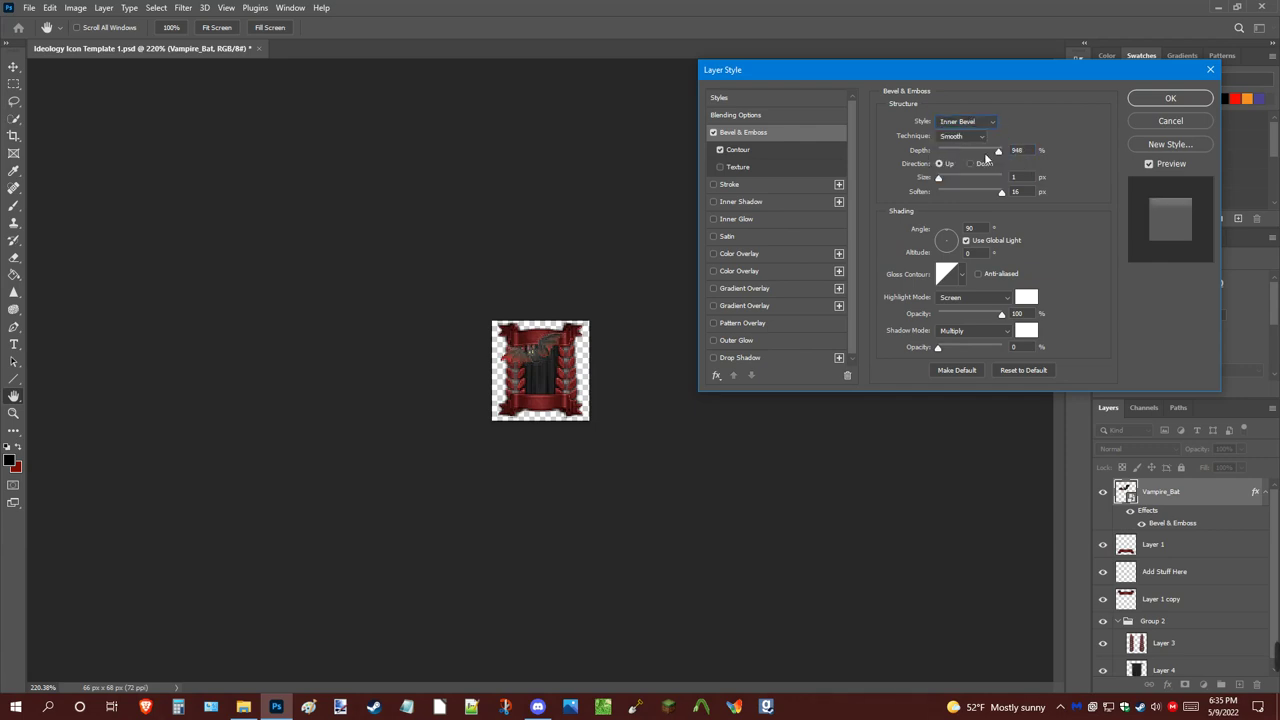
drag(1002, 152, 922, 155)
click(958, 122)
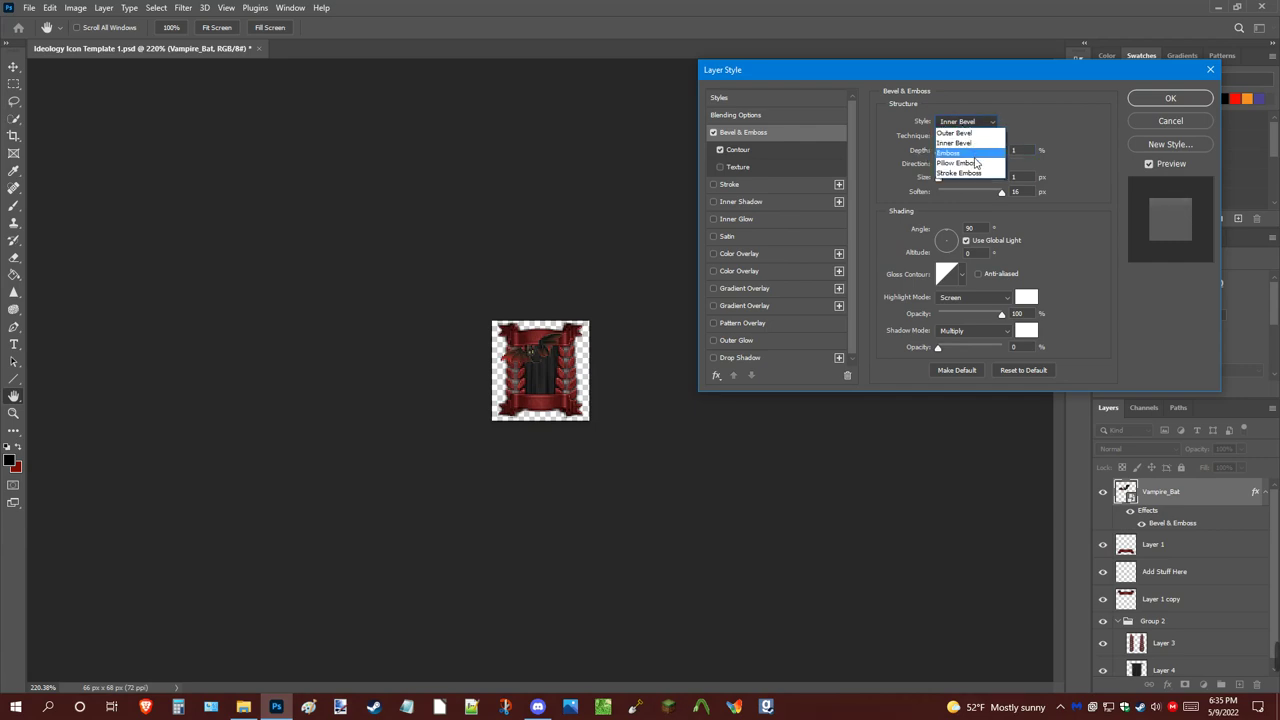
click(966, 133)
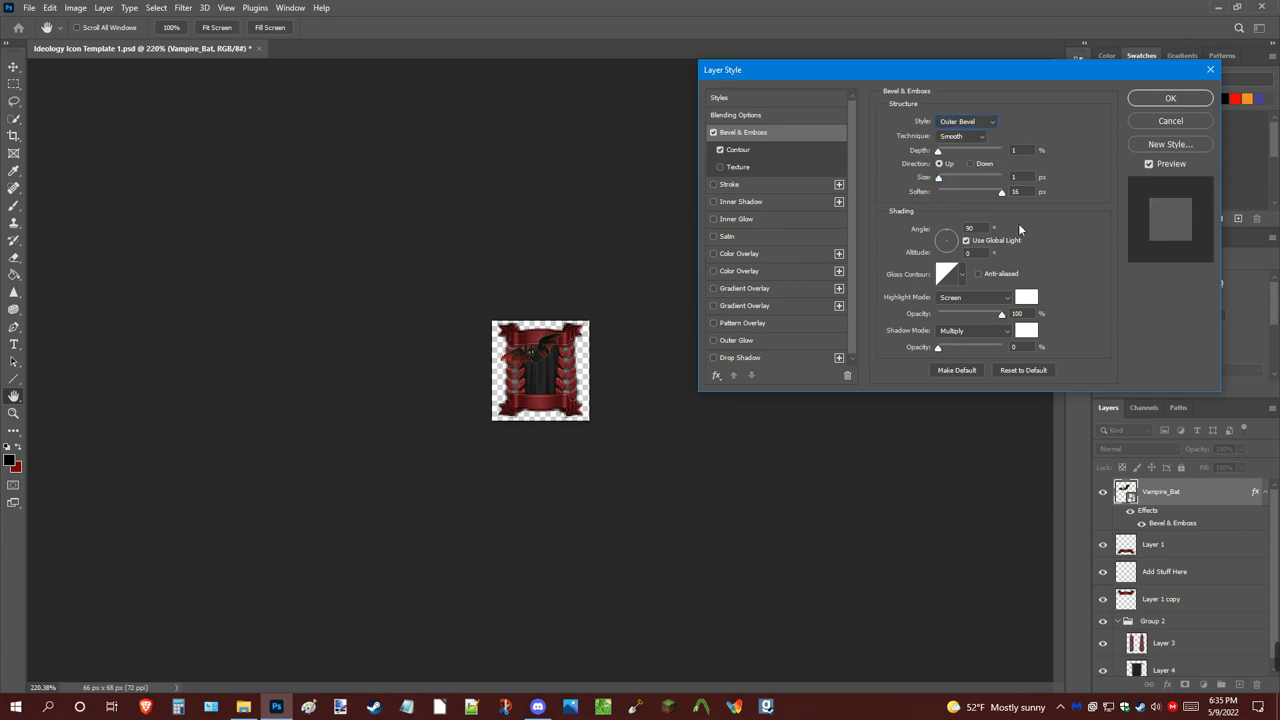
Set highlight opacity to 0%, depth to 1%, soften to 1 px and bevel size to minimum
drag(1002, 316, 937, 334)
drag(939, 150, 952, 150)
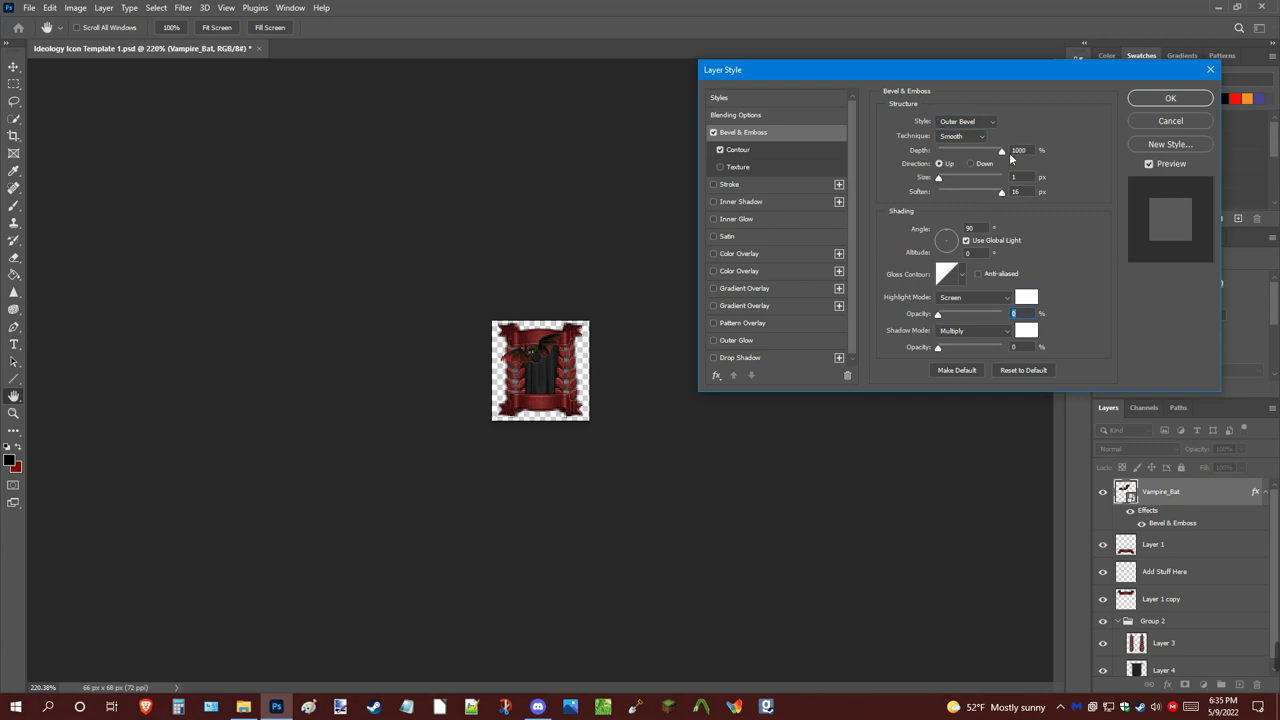
click(916, 155)
click(713, 132)
click(713, 132)
click(721, 151)
click(713, 132)
click(713, 132)
click(913, 191)
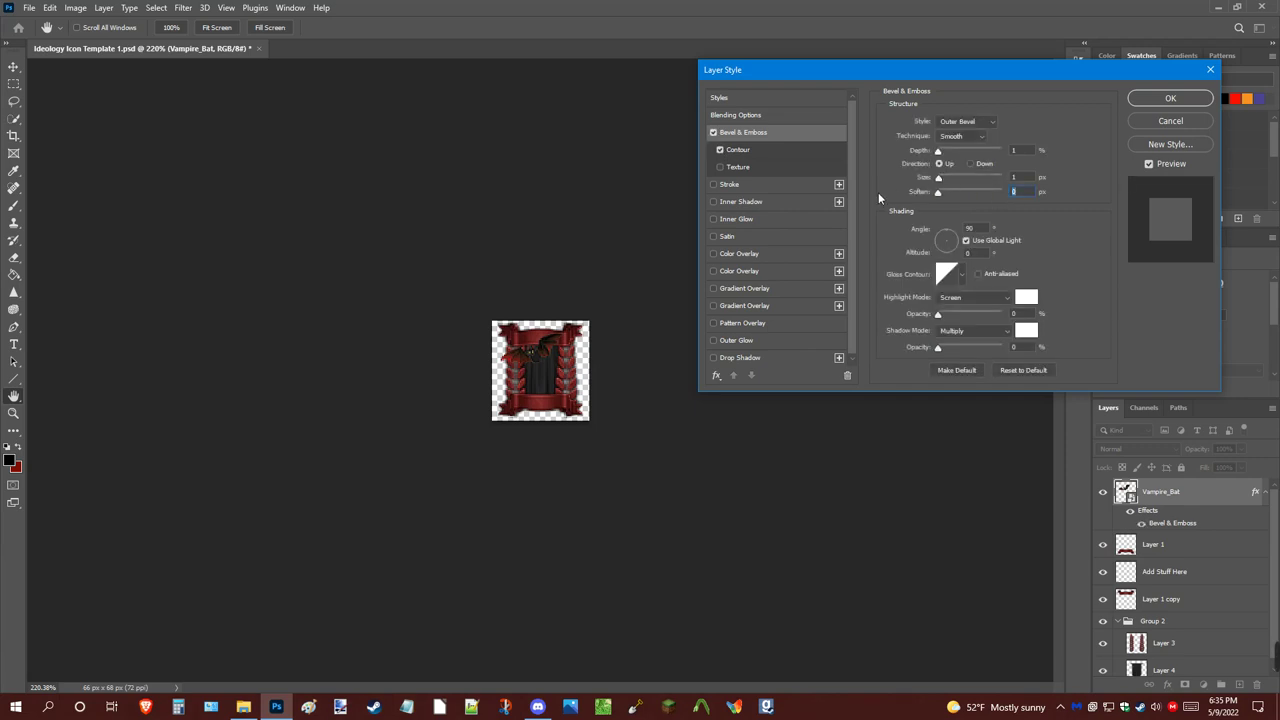
click(941, 191)
drag(953, 181, 938, 179)
Apply the bat's bevel, zoom in to check it, and add a 0 px distance drop shadow
click(1184, 104)
key(z)
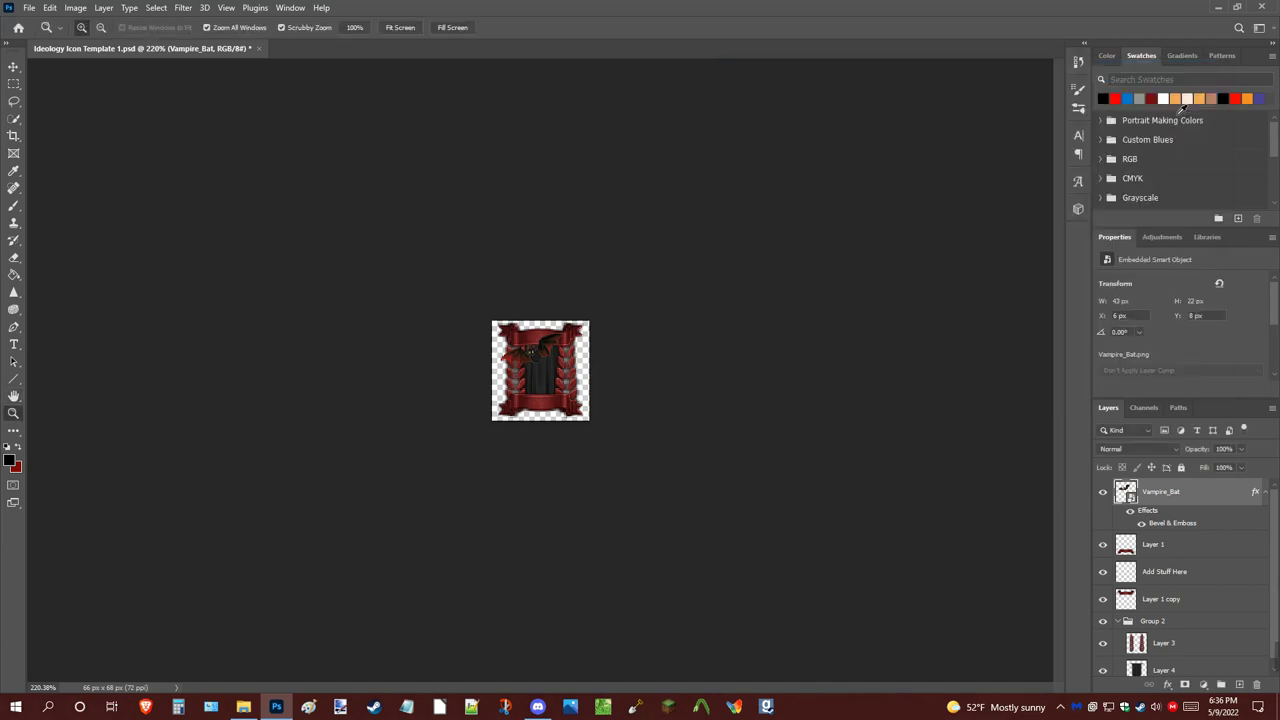
drag(439, 417, 605, 390)
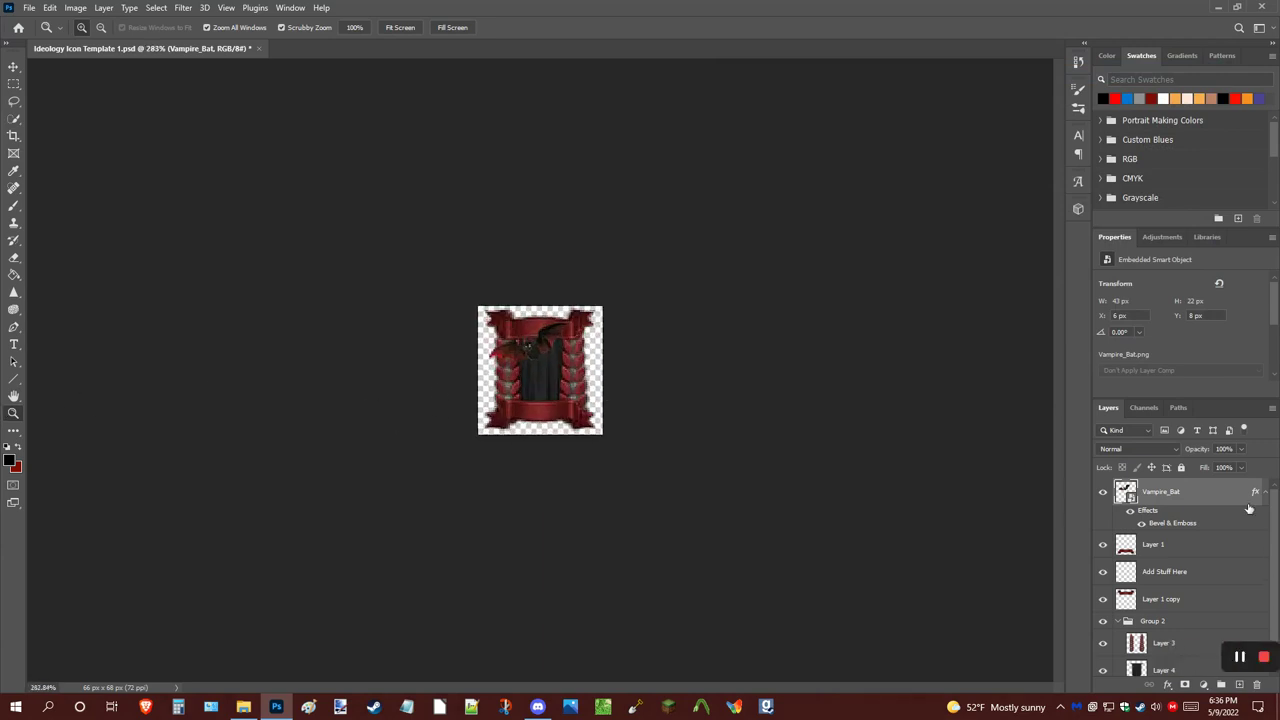
double_click(1220, 502)
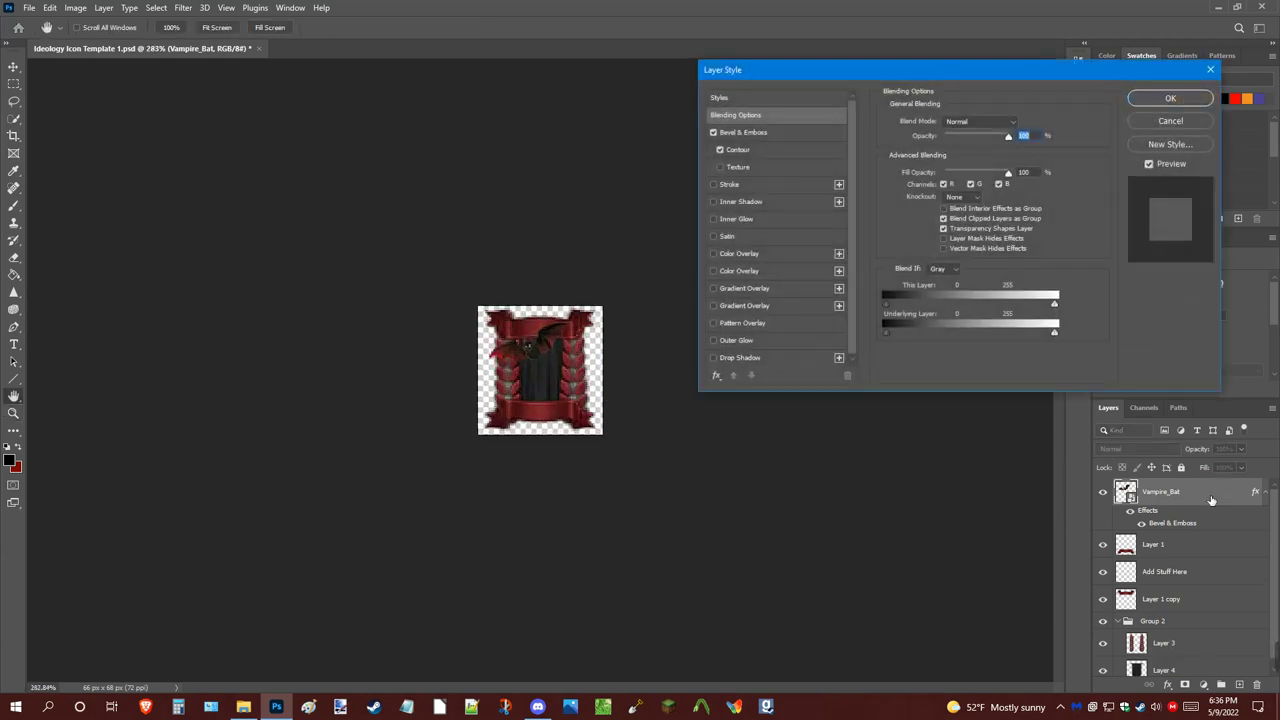
click(758, 355)
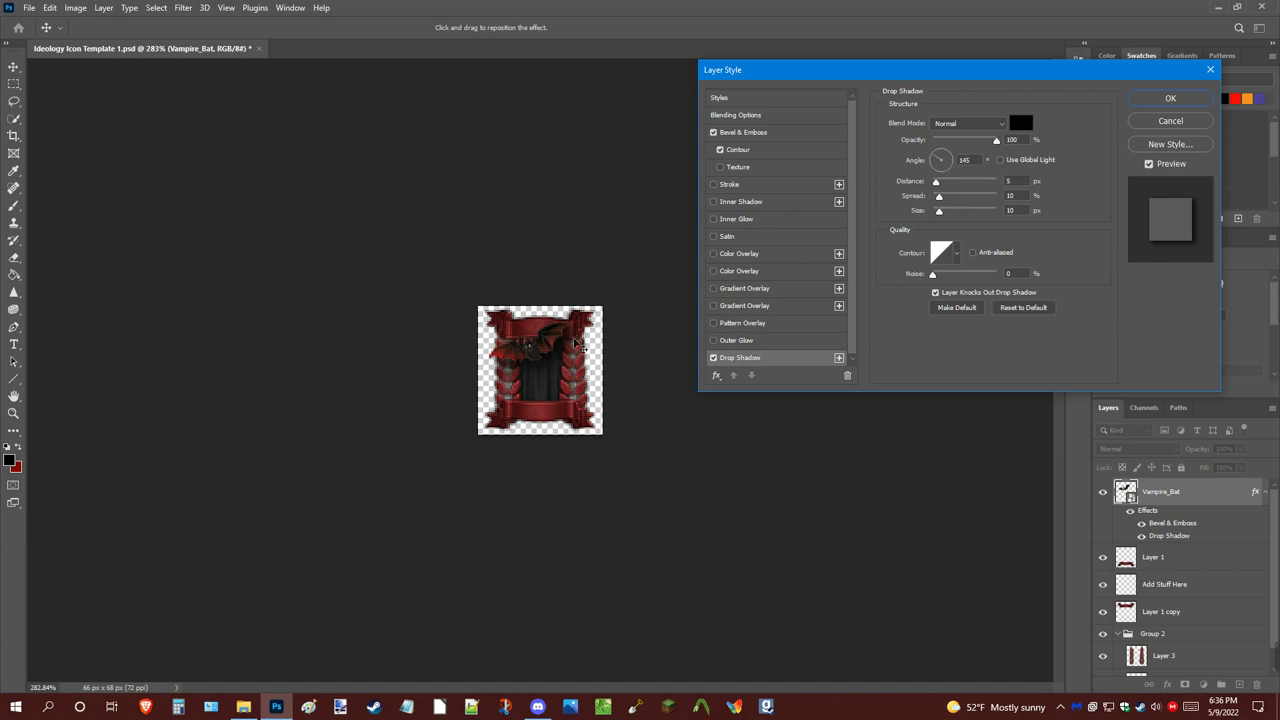
drag(938, 185, 847, 192)
Retune the bat's bevel back to about 1% depth and 0 size
click(755, 132)
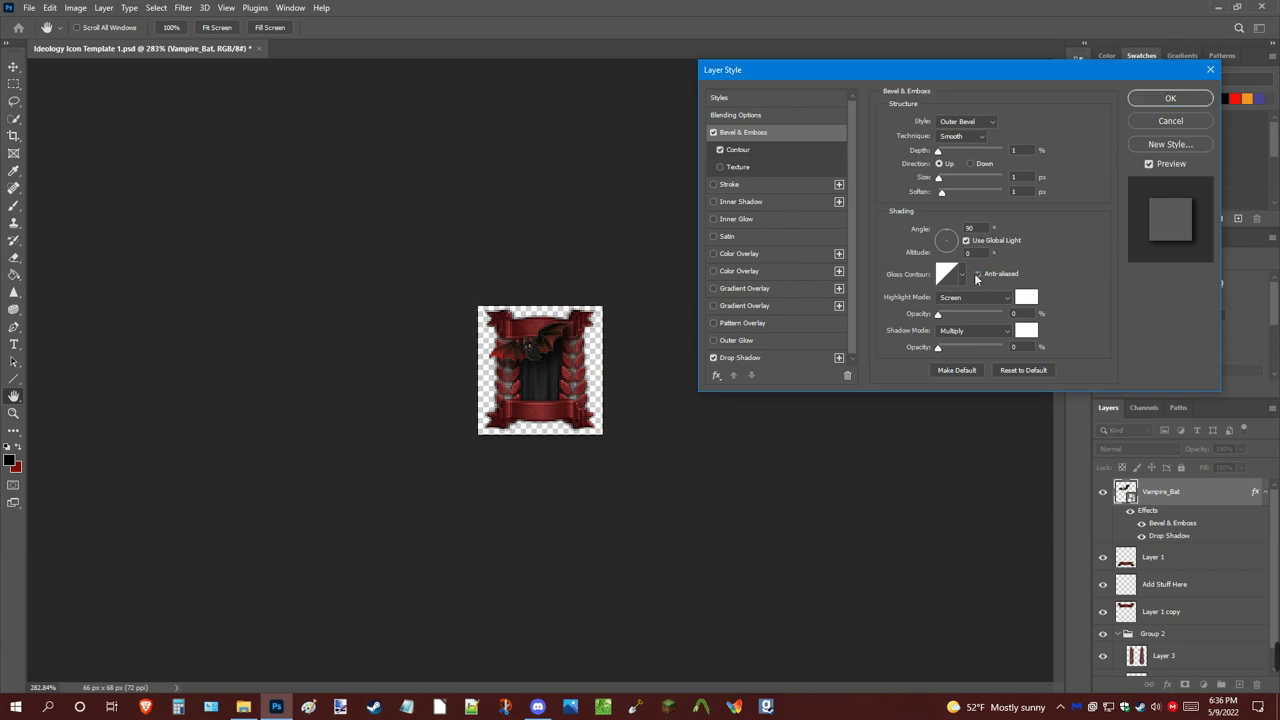
drag(938, 150, 967, 178)
click(967, 191)
drag(937, 313, 1054, 311)
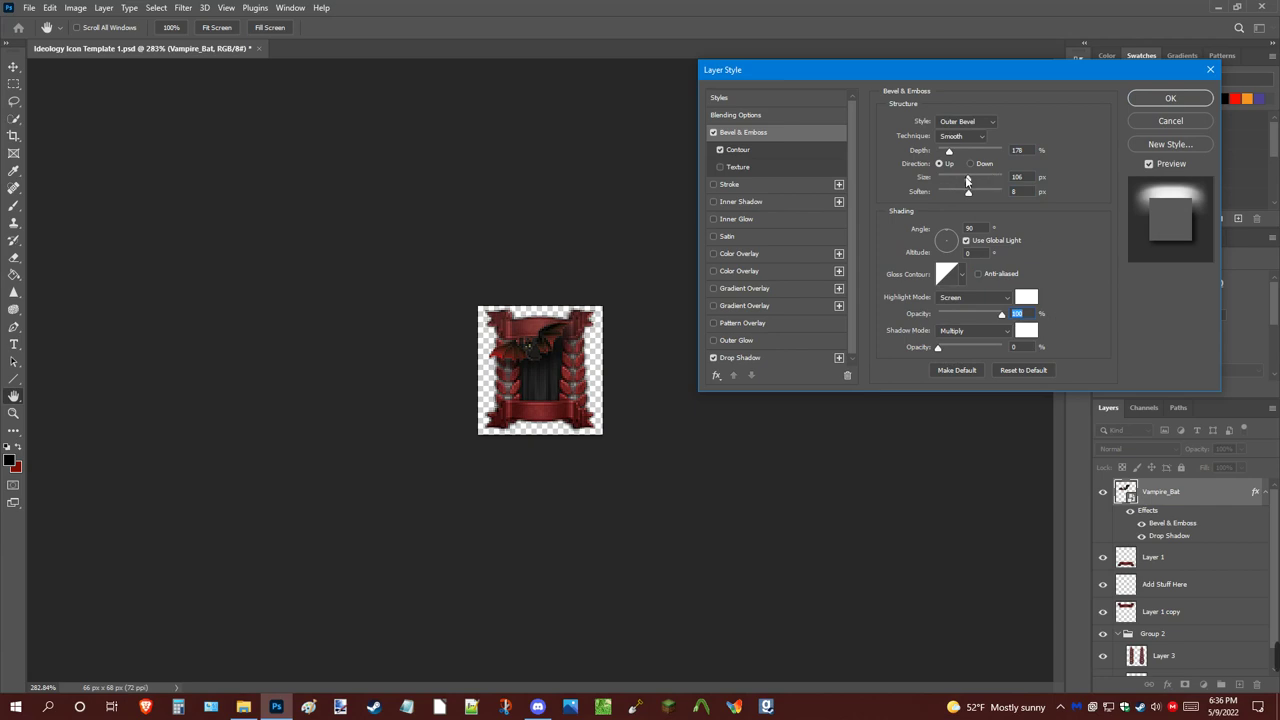
drag(967, 178, 914, 194)
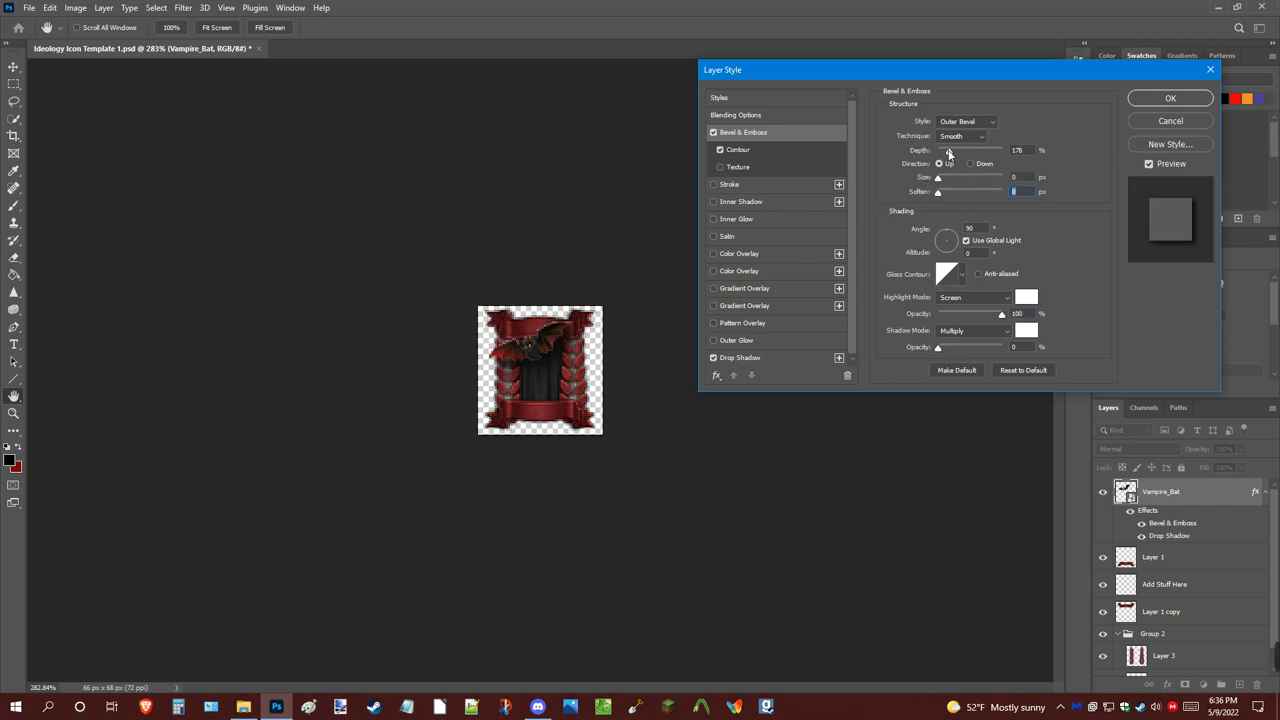
drag(950, 151, 1001, 192)
scroll(1030, 181, down, 3)
scroll(1030, 181, up, 5)
Set bevel soften to 1 px and highlight opacity to about 48%, then apply both effects
drag(1001, 192, 951, 196)
drag(1001, 313, 970, 313)
drag(939, 195, 925, 180)
click(1170, 98)
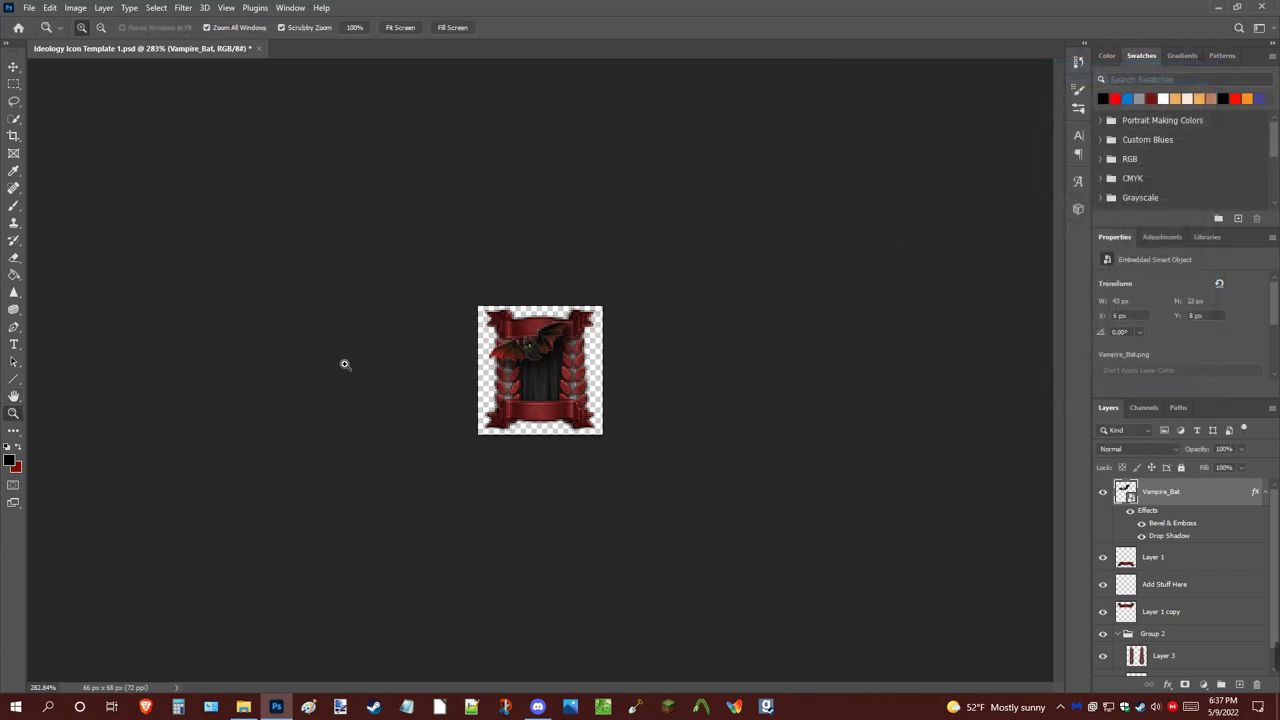
scroll(623, 394, down, 3)
scroll(620, 405, up, 2)
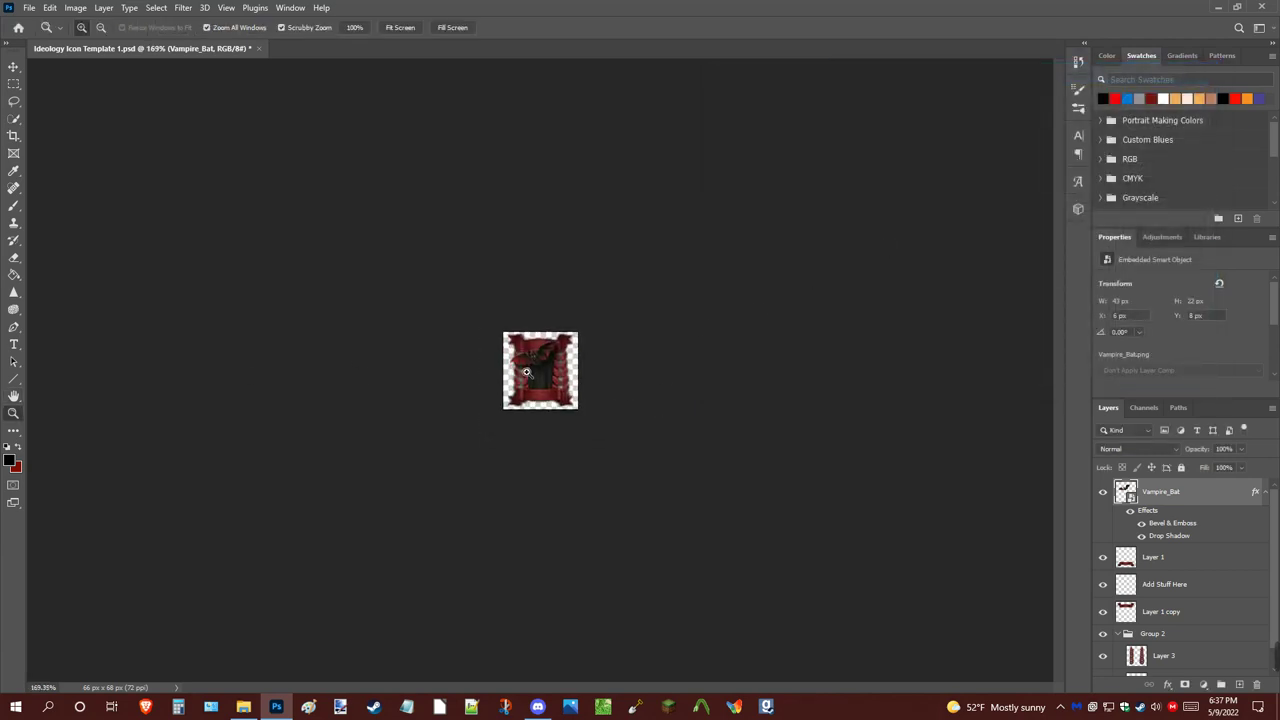
scroll(527, 372, down, 1)
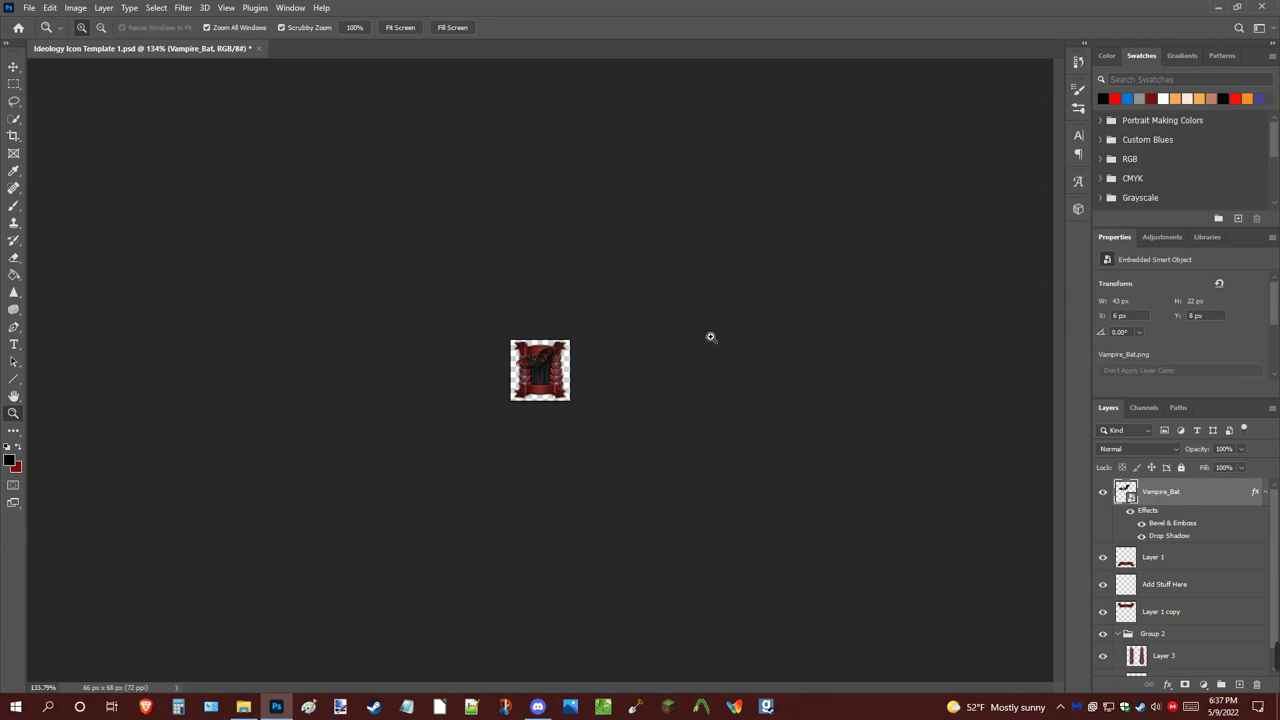
scroll(709, 337, up, 3)
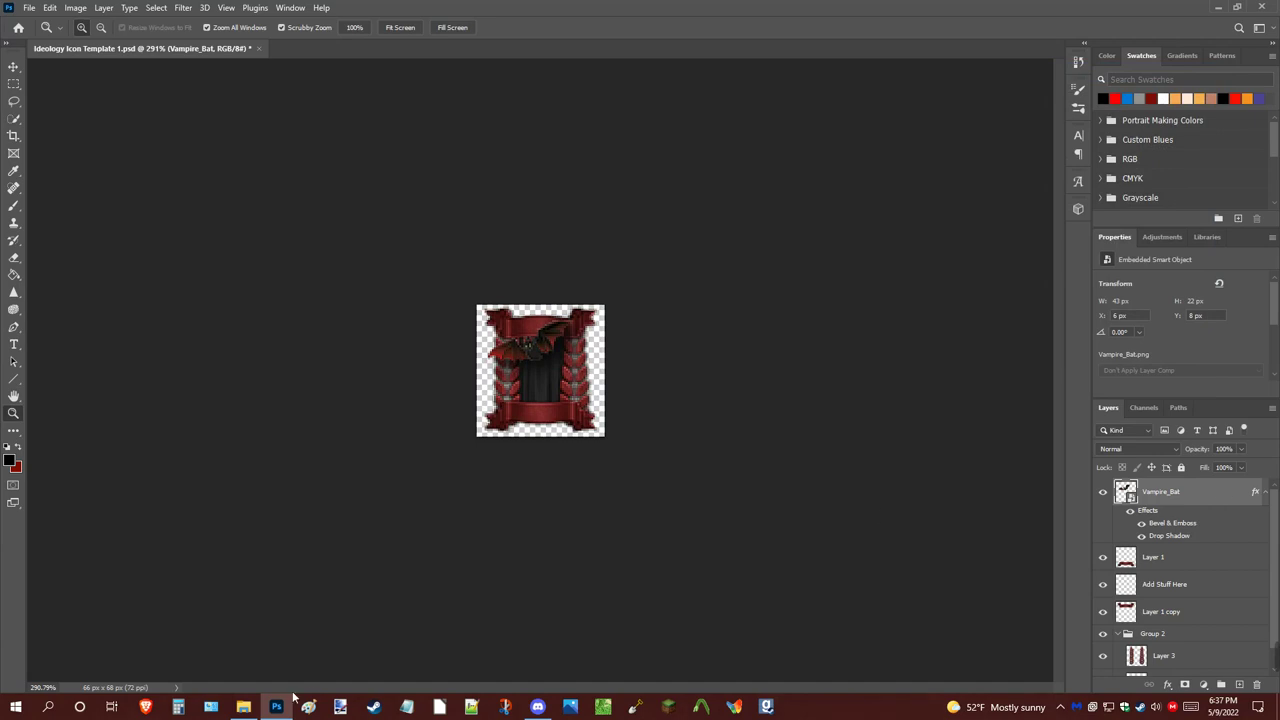
Bring up the custom-icons folder in File Explorer and find Blood_Moon.png near the top
click(243, 707)
scroll(985, 382, up, 10)
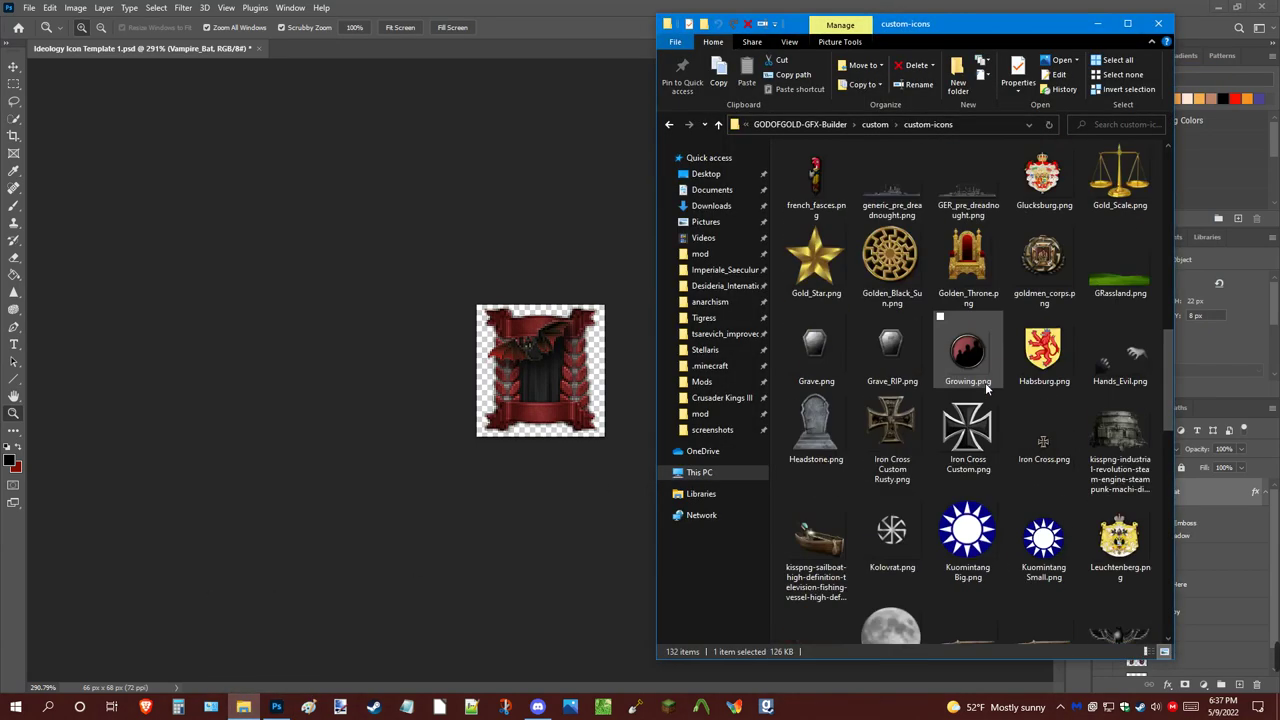
scroll(975, 360, down, 5)
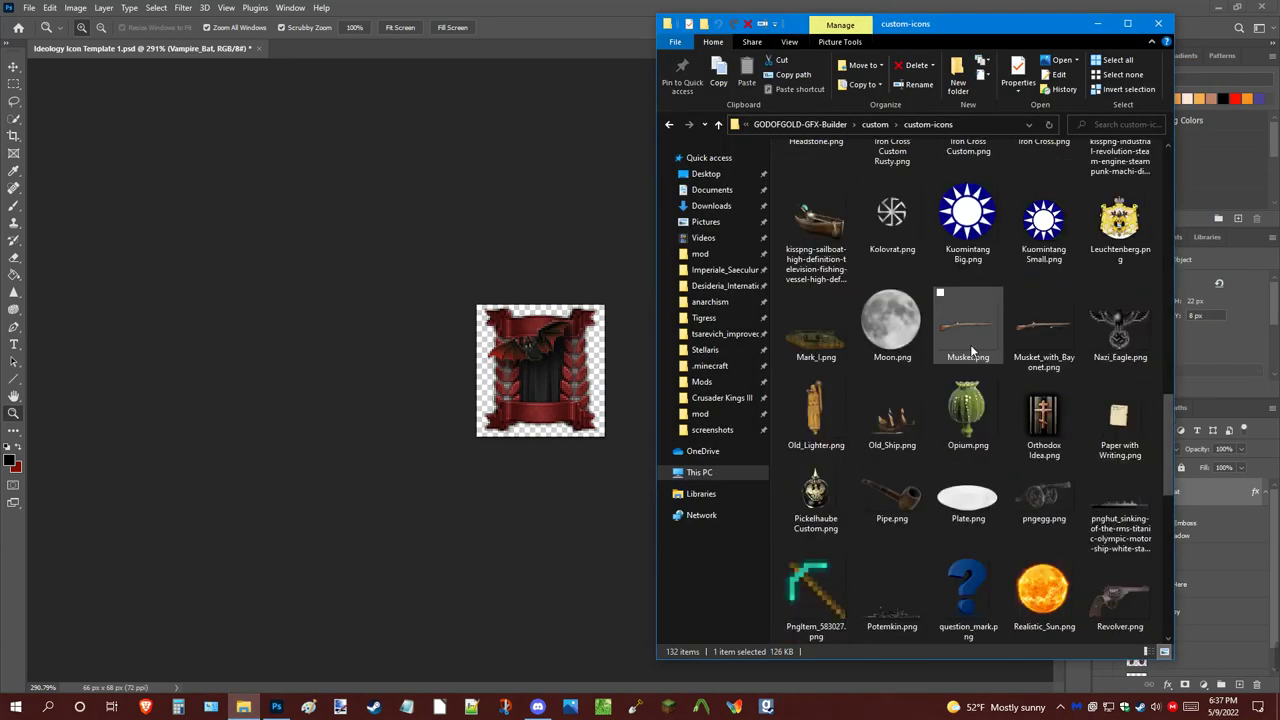
scroll(900, 340, up, 10)
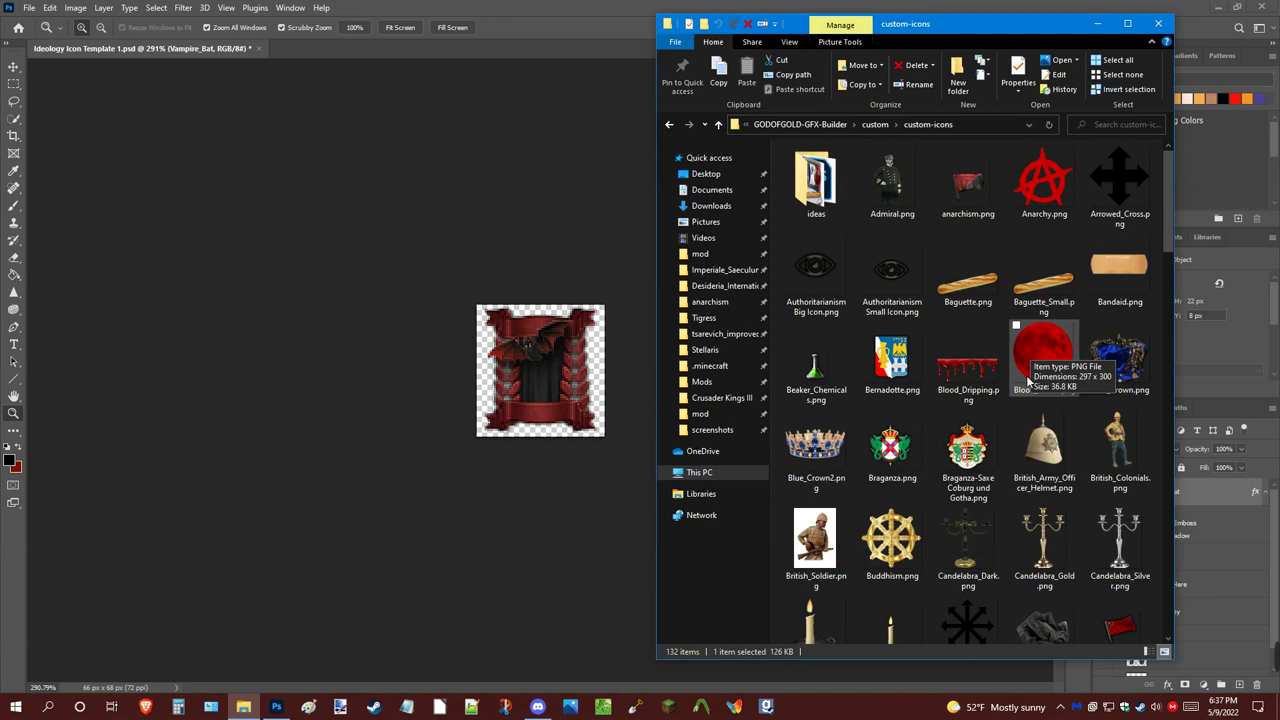
scroll(1050, 352, down, 3)
scroll(1055, 360, up, 3)
Place Blood_Moon.png small at the upper right and move its layer below Vampire_Bat
drag(1056, 366, 538, 380)
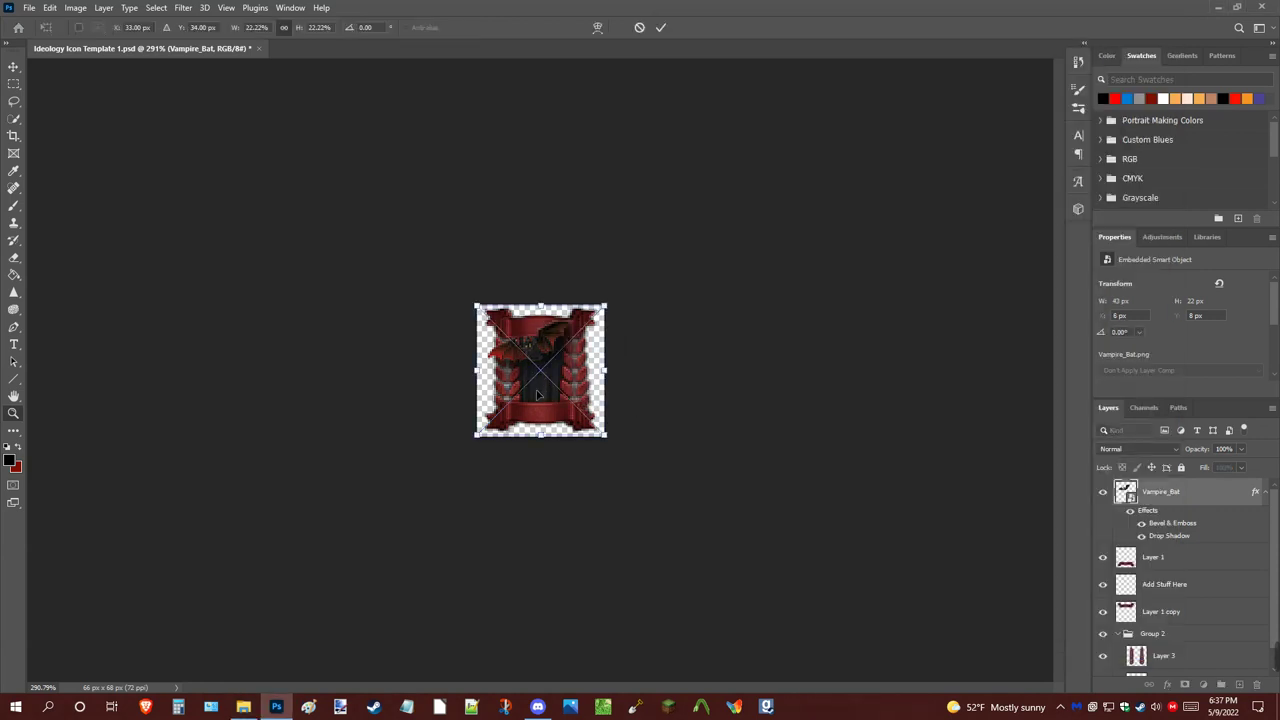
drag(544, 436, 574, 350)
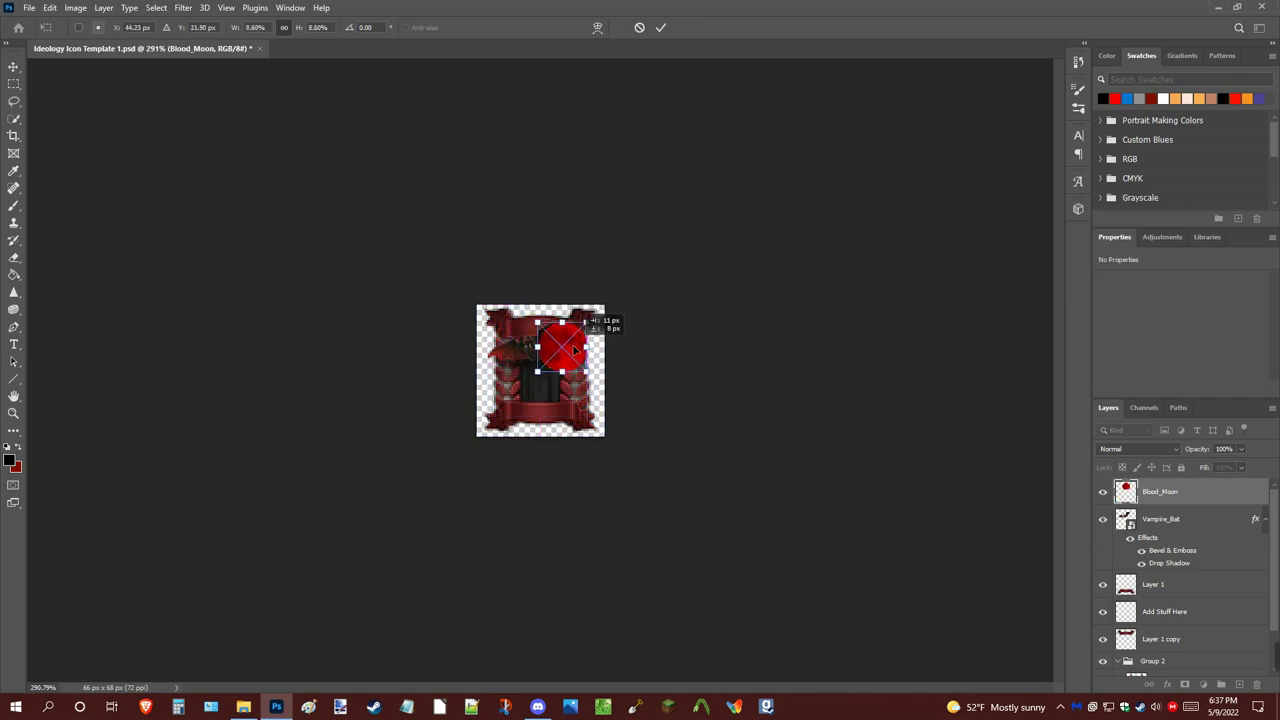
key(Return)
drag(1206, 498, 1155, 583)
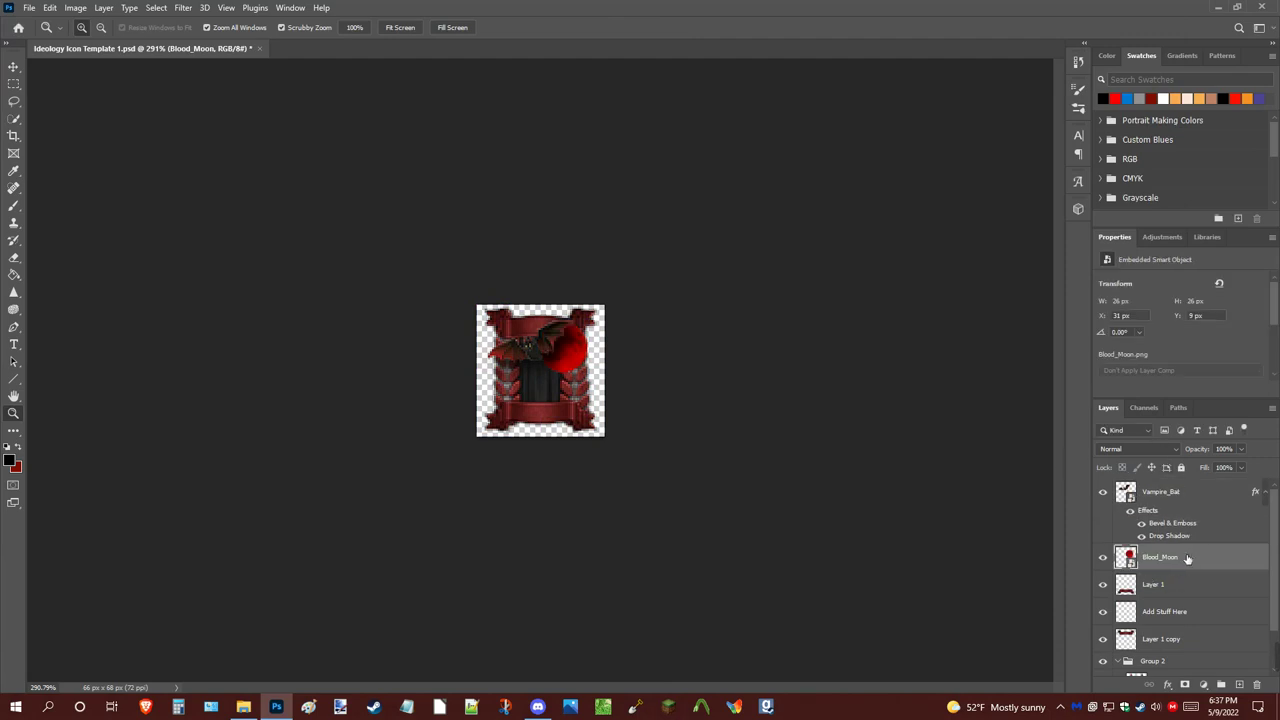
Add Bevel & Emboss to Blood_Moon and switch its style to Inner Bevel
double_click(1208, 559)
click(713, 133)
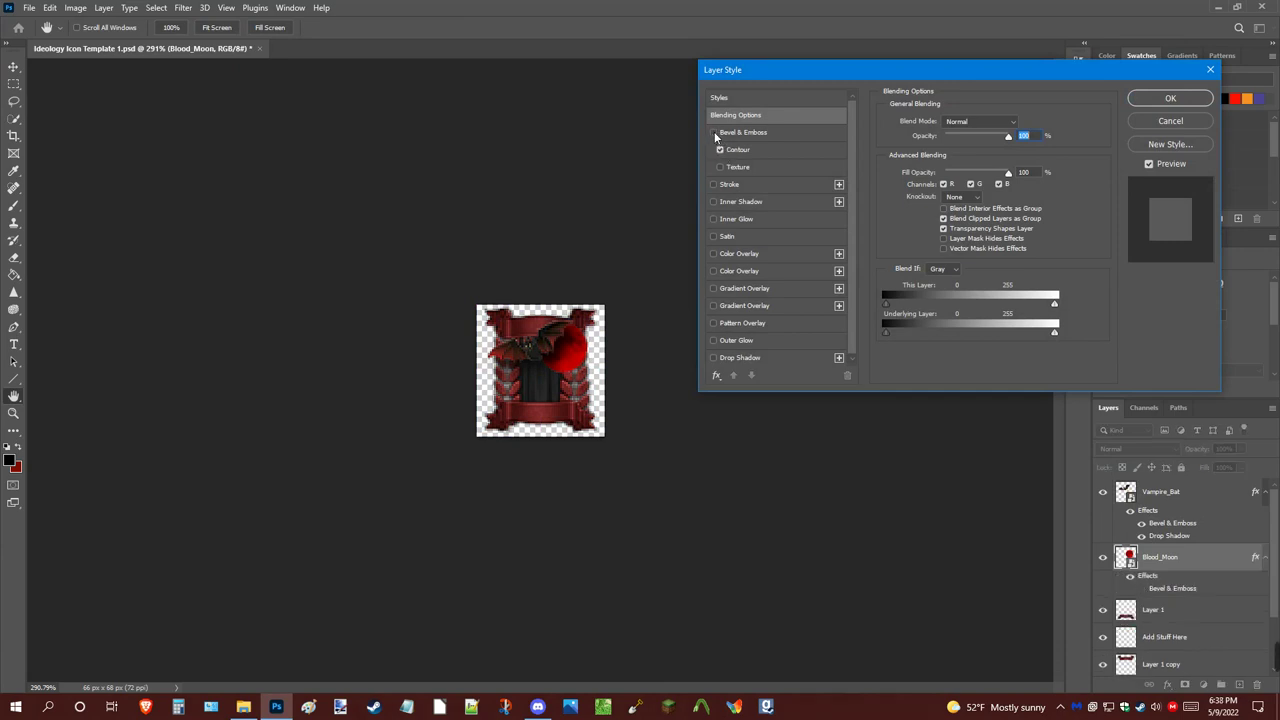
click(754, 133)
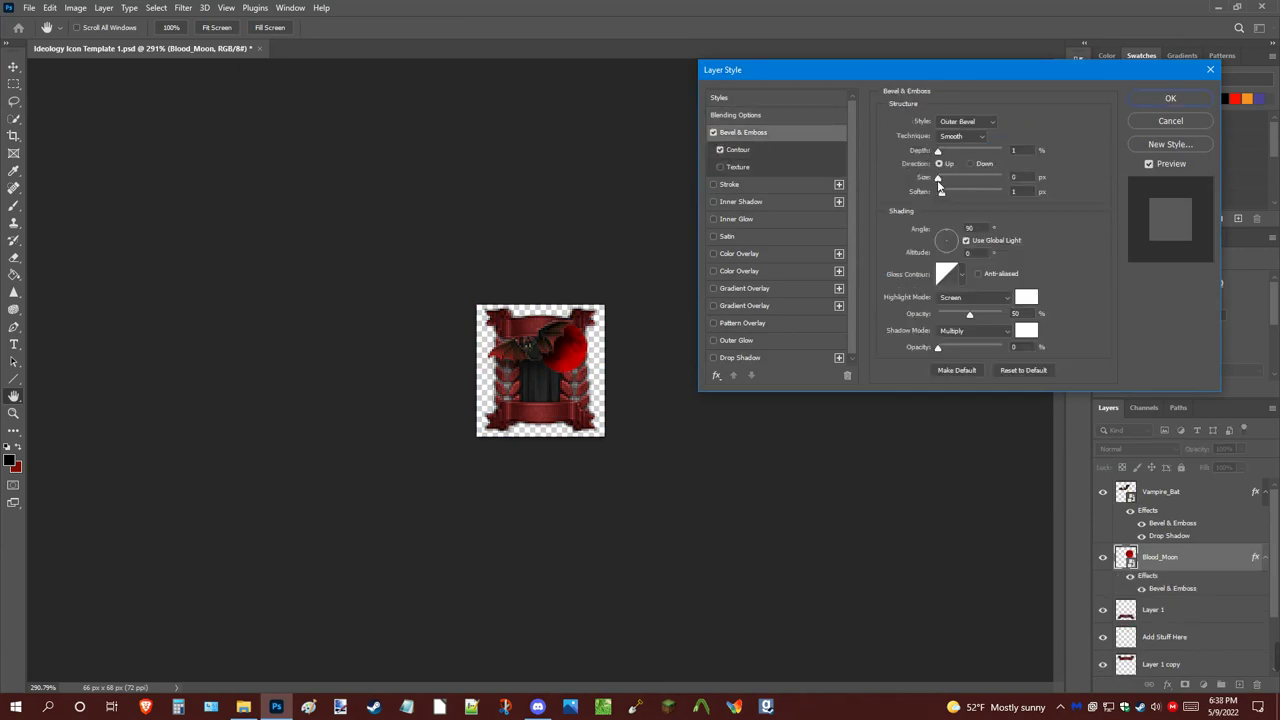
drag(938, 150, 892, 150)
click(938, 179)
click(972, 122)
click(966, 140)
Set the moon's bevel to 500% depth, 1 px size and 0 soften, saved as default
click(940, 151)
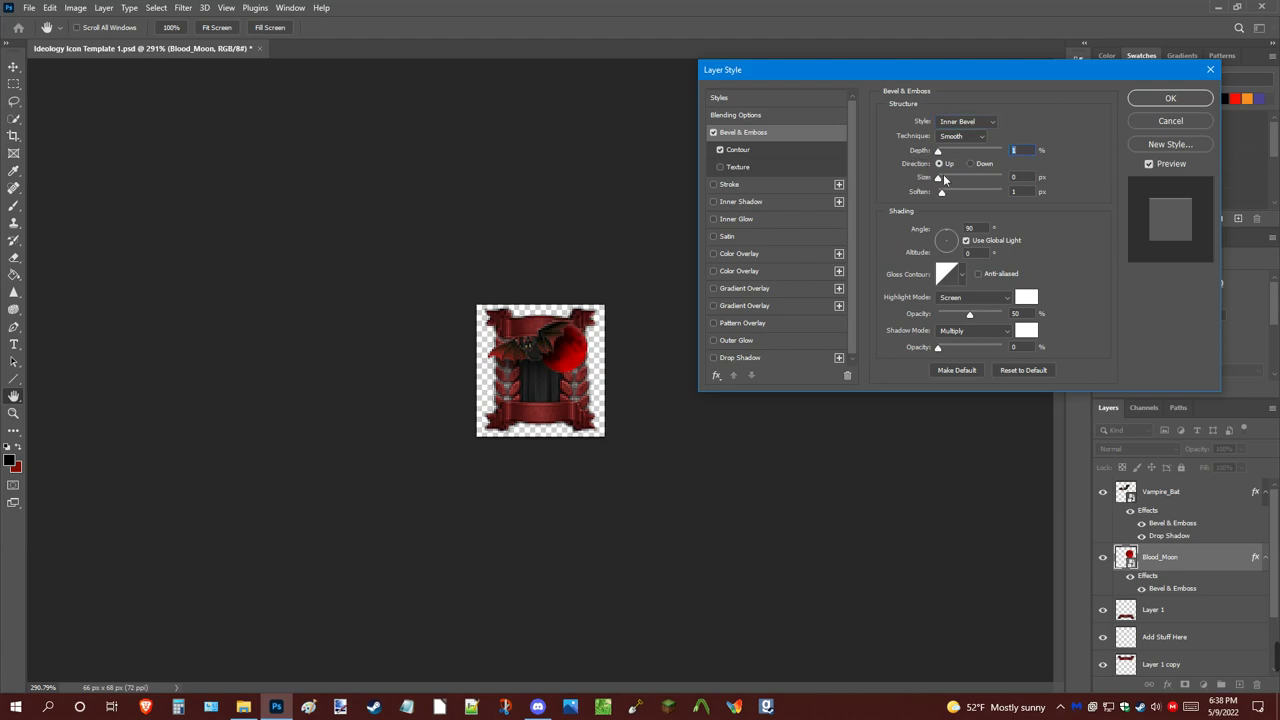
drag(940, 178, 943, 179)
drag(941, 190, 937, 197)
text(8)
text(1000)
text(136)
text(1000)
text(376)
text(360)
drag(960, 150, 970, 156)
click(962, 368)
key(Tab)
key(Tab)
key(Tab)
Keep the moon's Inner Bevel style and apply its layer style
click(963, 123)
click(1078, 127)
click(1200, 99)
Reset Vampire_Bat's bevel to the saved Inner Bevel default and set depth to 100%
click(1206, 494)
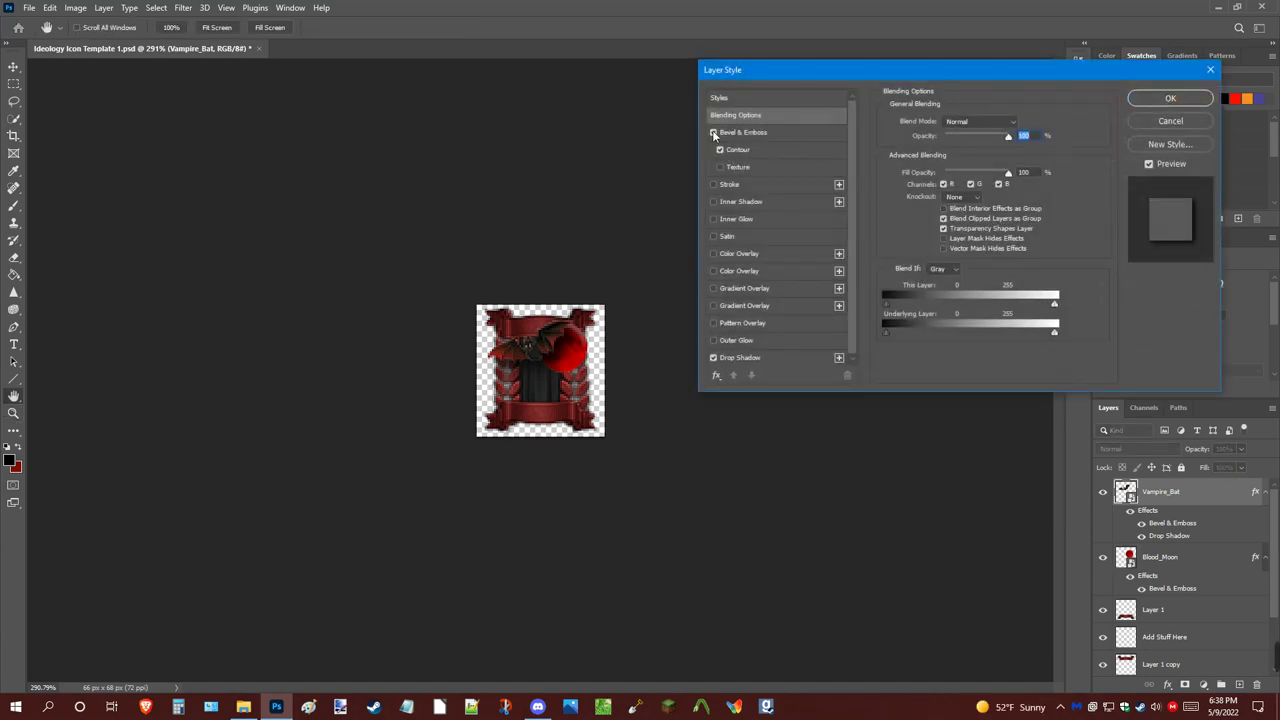
click(770, 138)
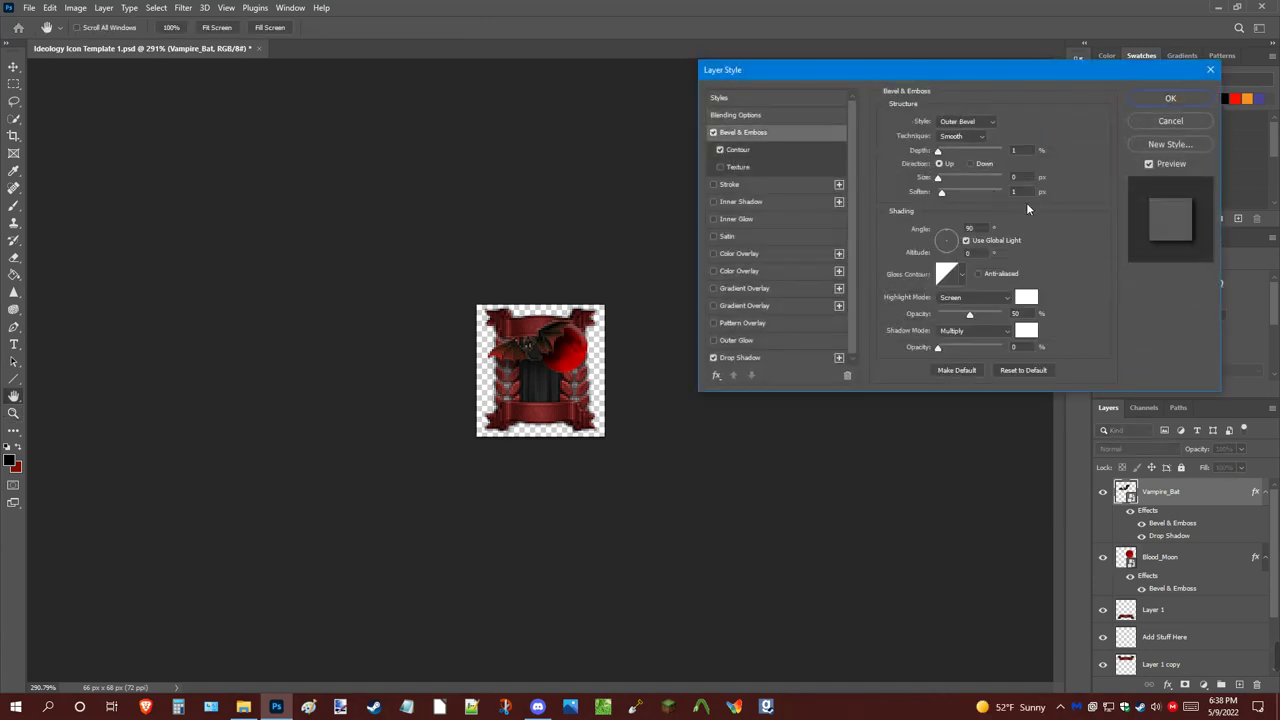
click(1014, 370)
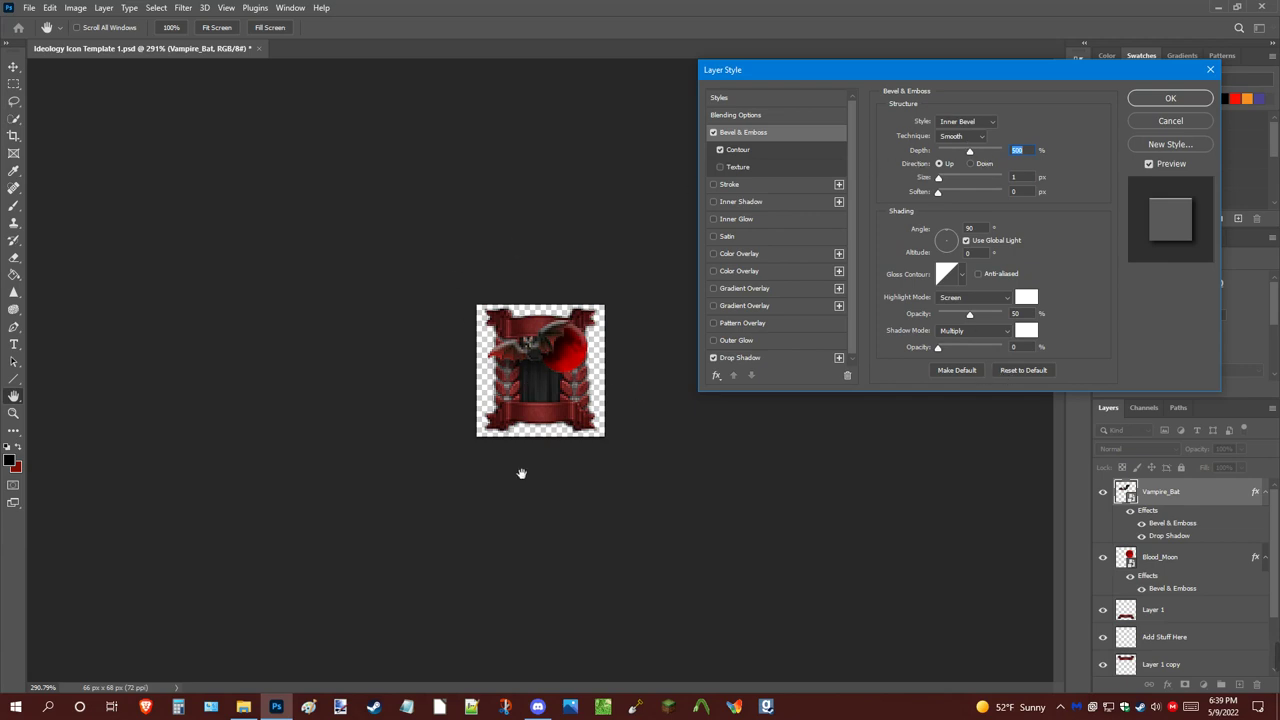
drag(976, 151, 947, 156)
drag(938, 178, 939, 186)
click(1030, 151)
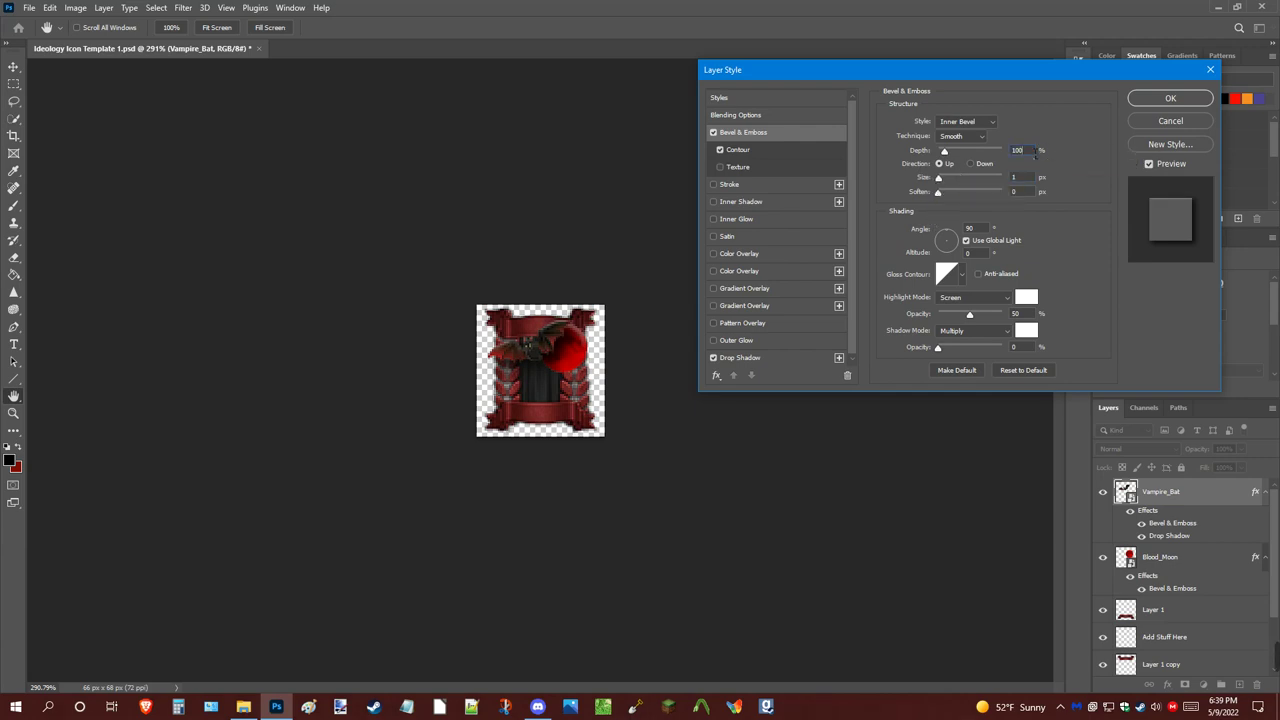
click(1161, 99)
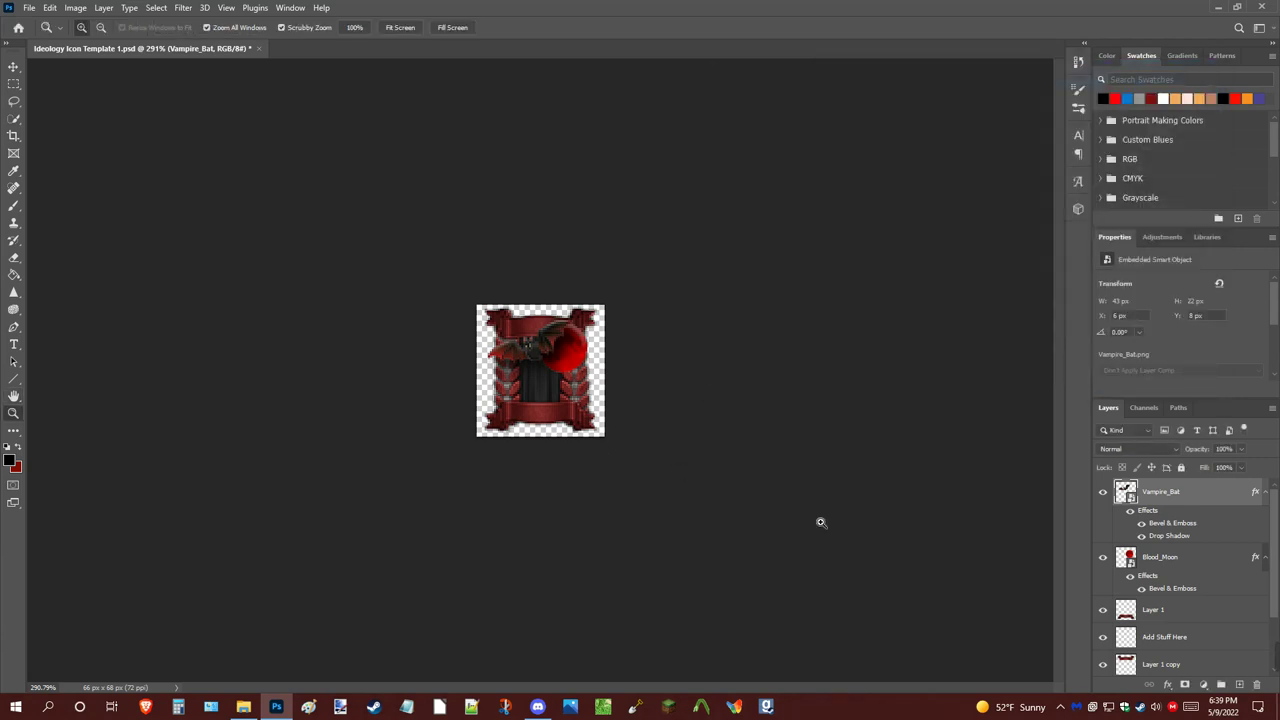
Add a drop shadow to Blood_Moon and set its colour to dark red
double_click(1218, 564)
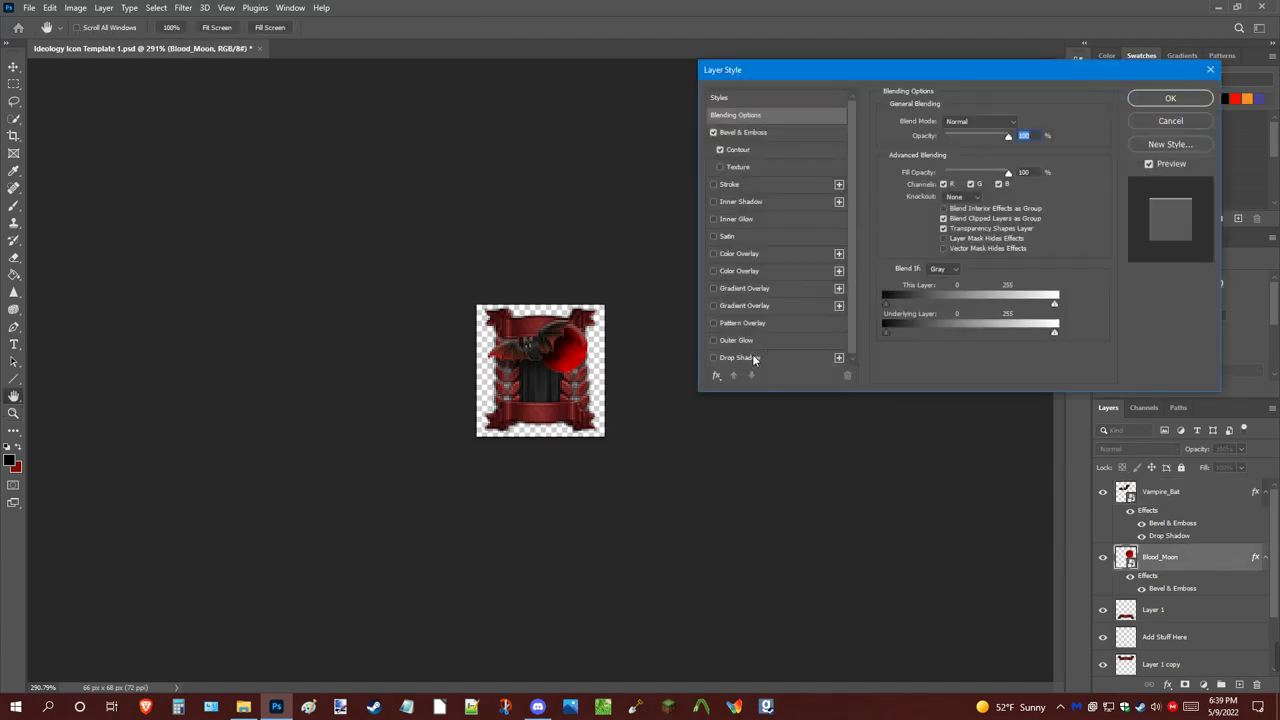
click(754, 359)
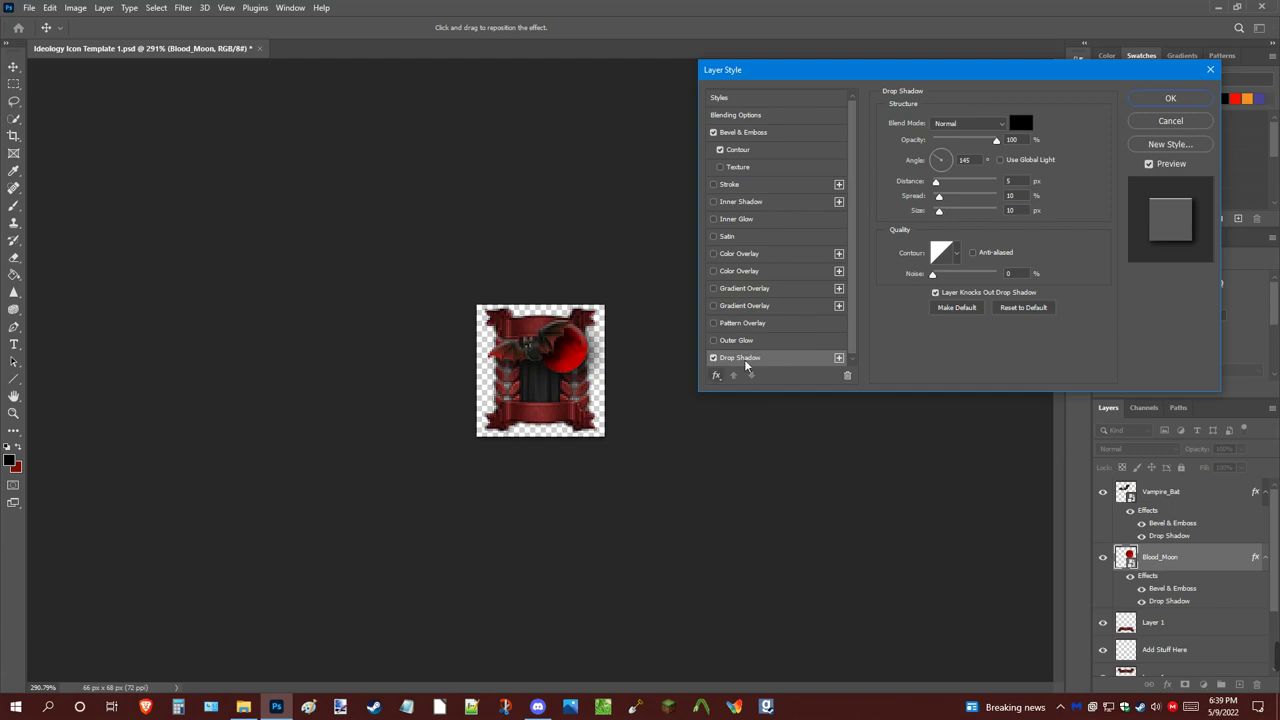
click(1027, 133)
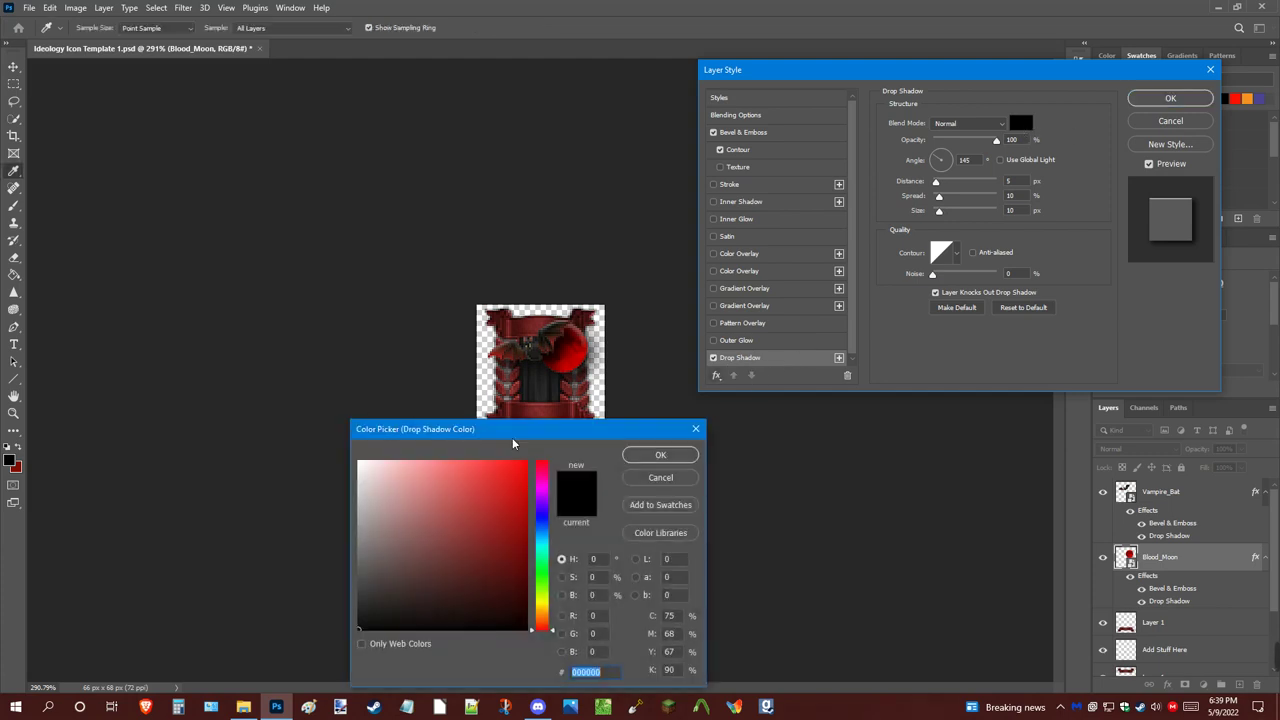
mouse_move(470, 589)
mouse_down()
mouse_move(526, 514)
mouse_move(526, 560)
mouse_up()
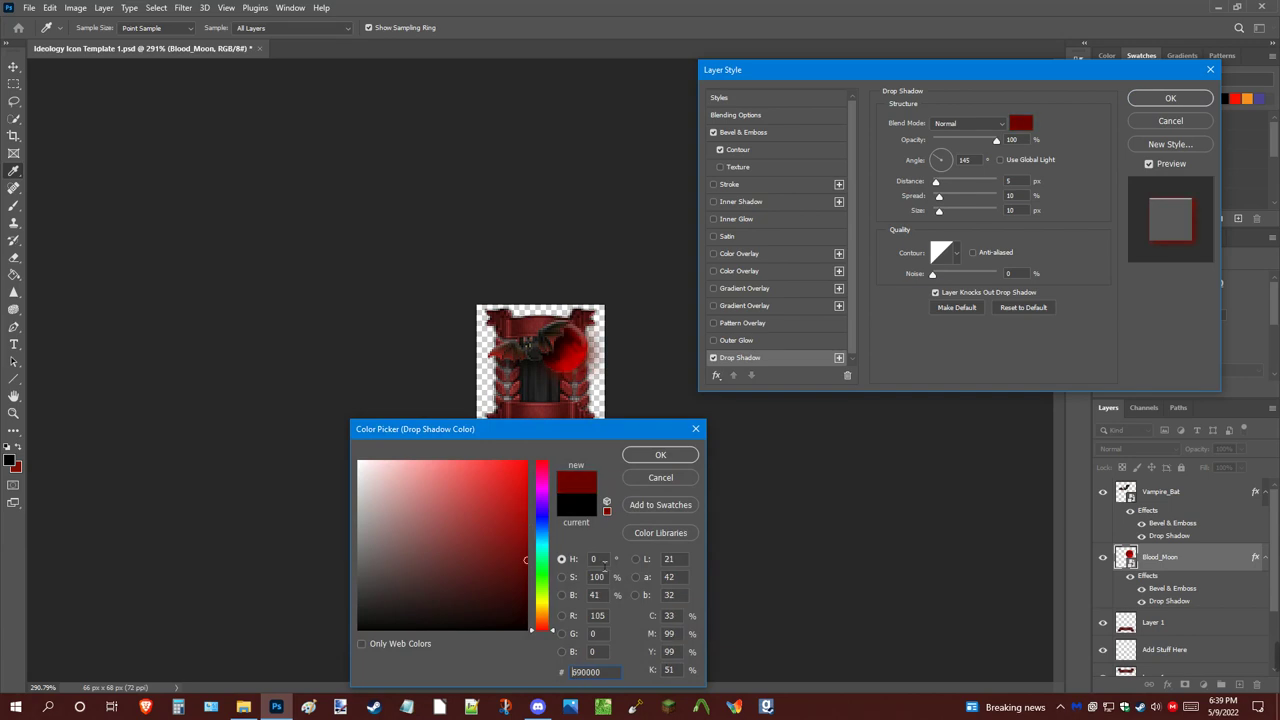
click(662, 455)
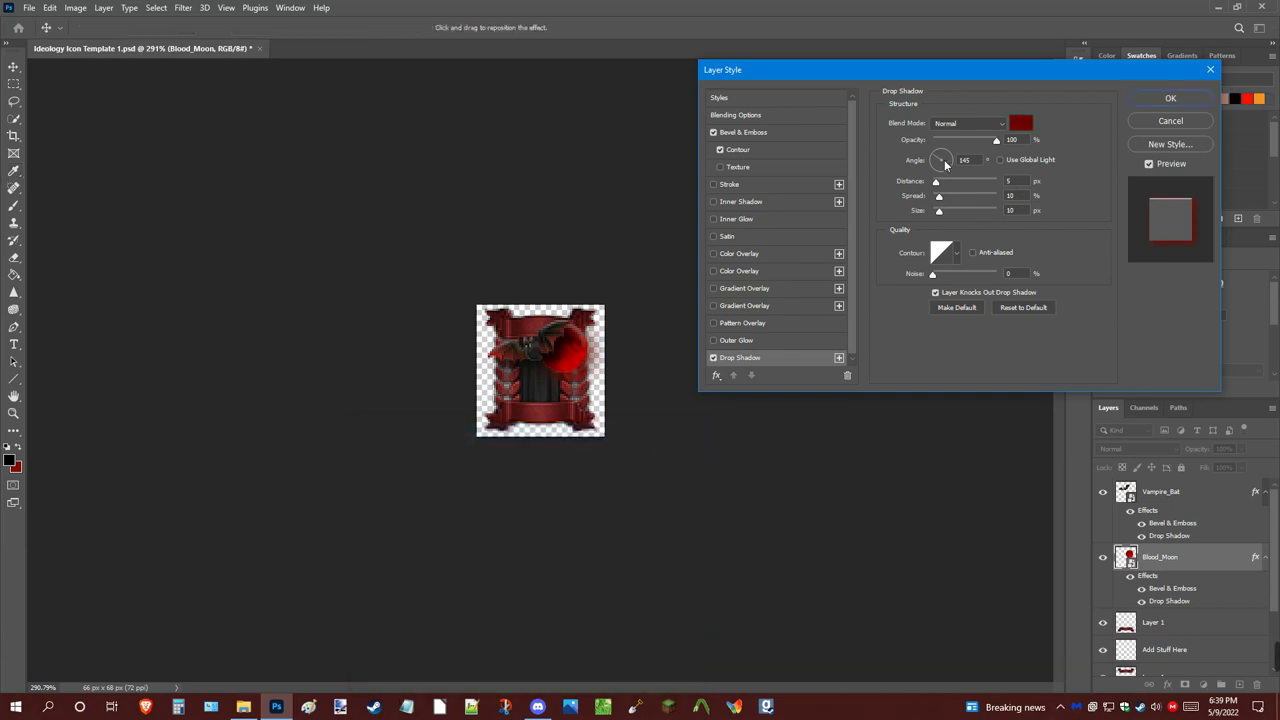
Set the moon's shadow Spread to 5%, Size to 5 px and Distance to 2 px
mouse_move(996, 145)
mouse_down()
mouse_move(975, 144)
mouse_move(1000, 145)
mouse_up()
click(1025, 201)
key(Down)
key(Down)
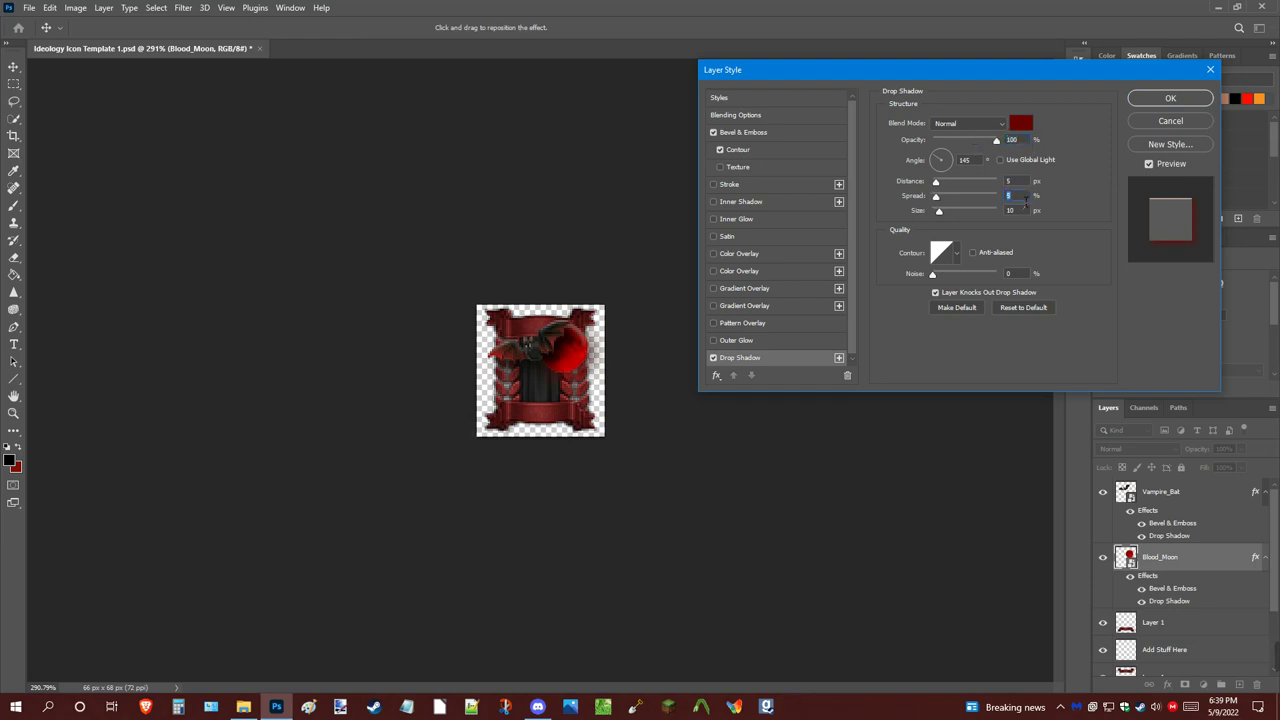
key(Down)
key(Down)
key(Down)
click(1022, 210)
key(Down)
key(Down)
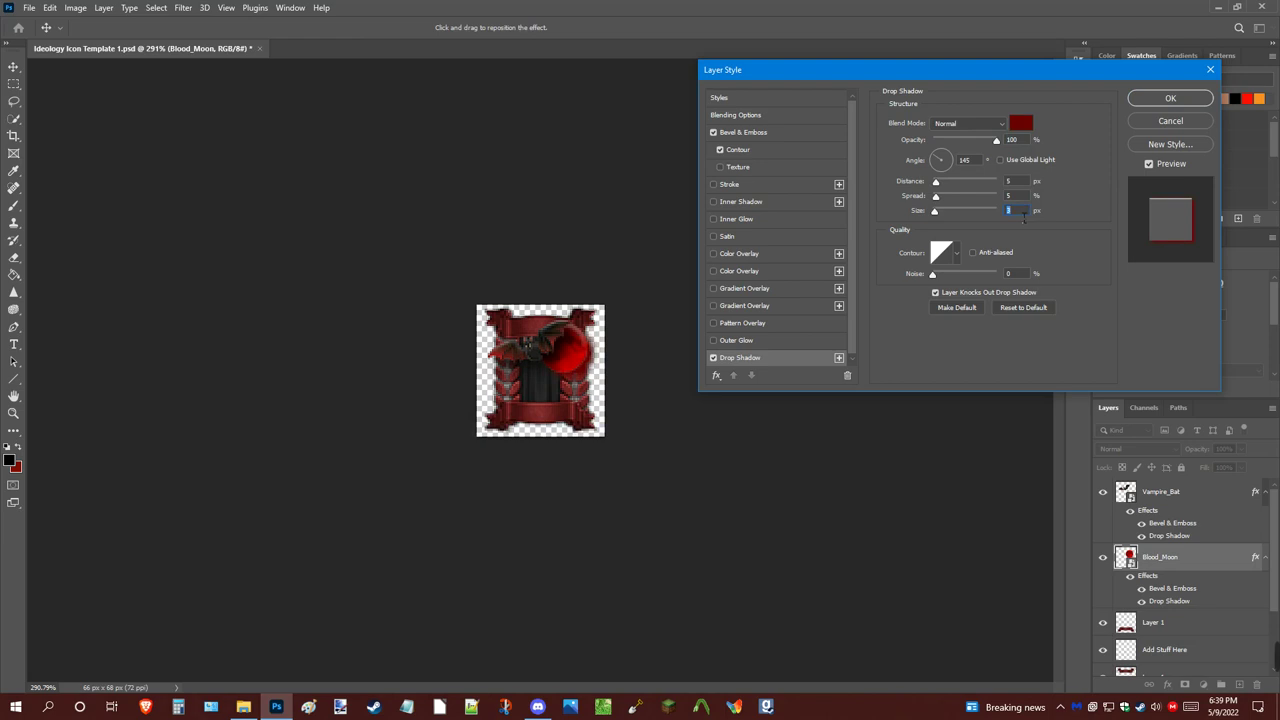
key(Down)
key(Down)
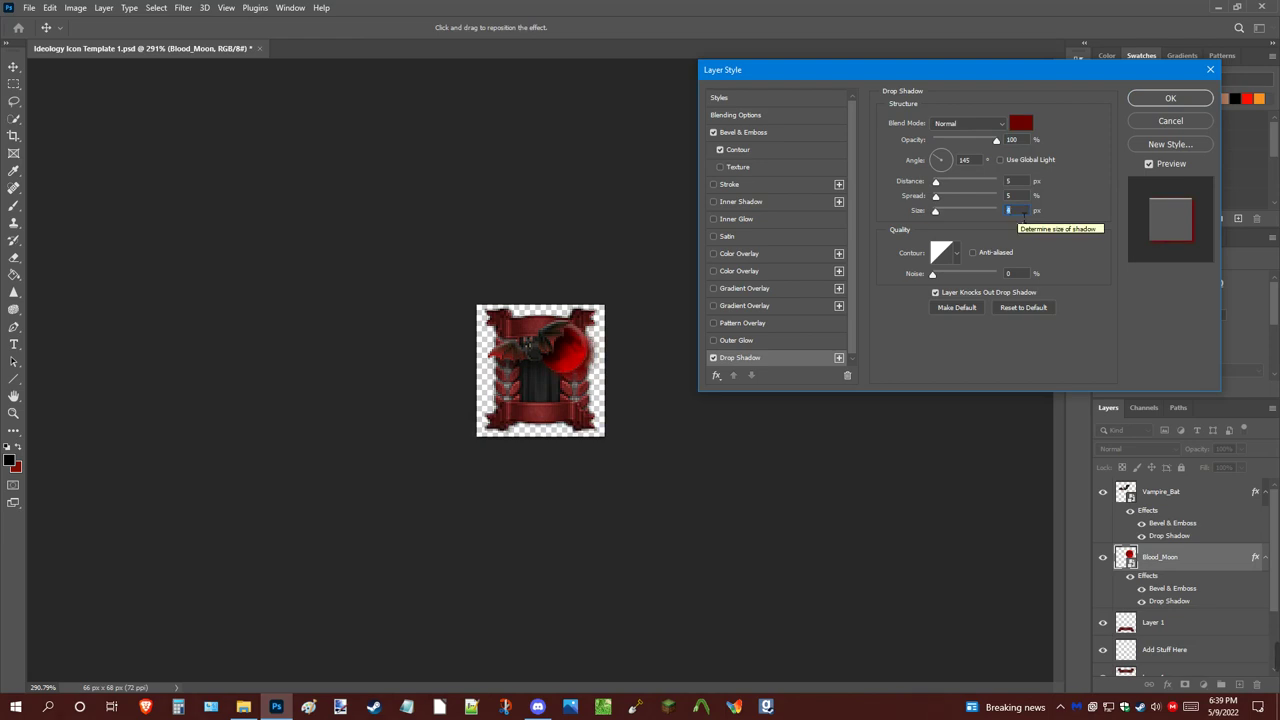
key(Up)
key(Up)
key(Up)
key(Up)
key(Down)
key(Down)
key(Down)
key(Down)
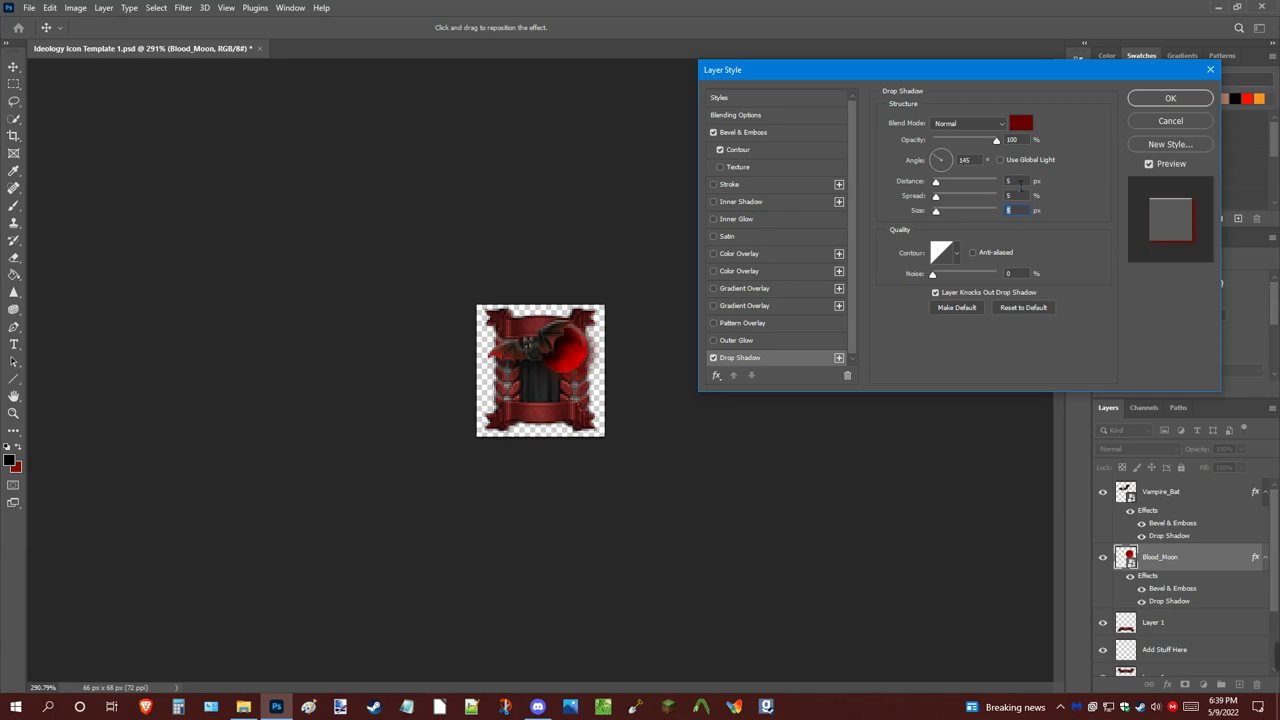
click(1018, 183)
key(Down)
Apply the moon's effects and drag Vampire_Teeth.png from custom-icons onto the icon canvas
click(1168, 98)
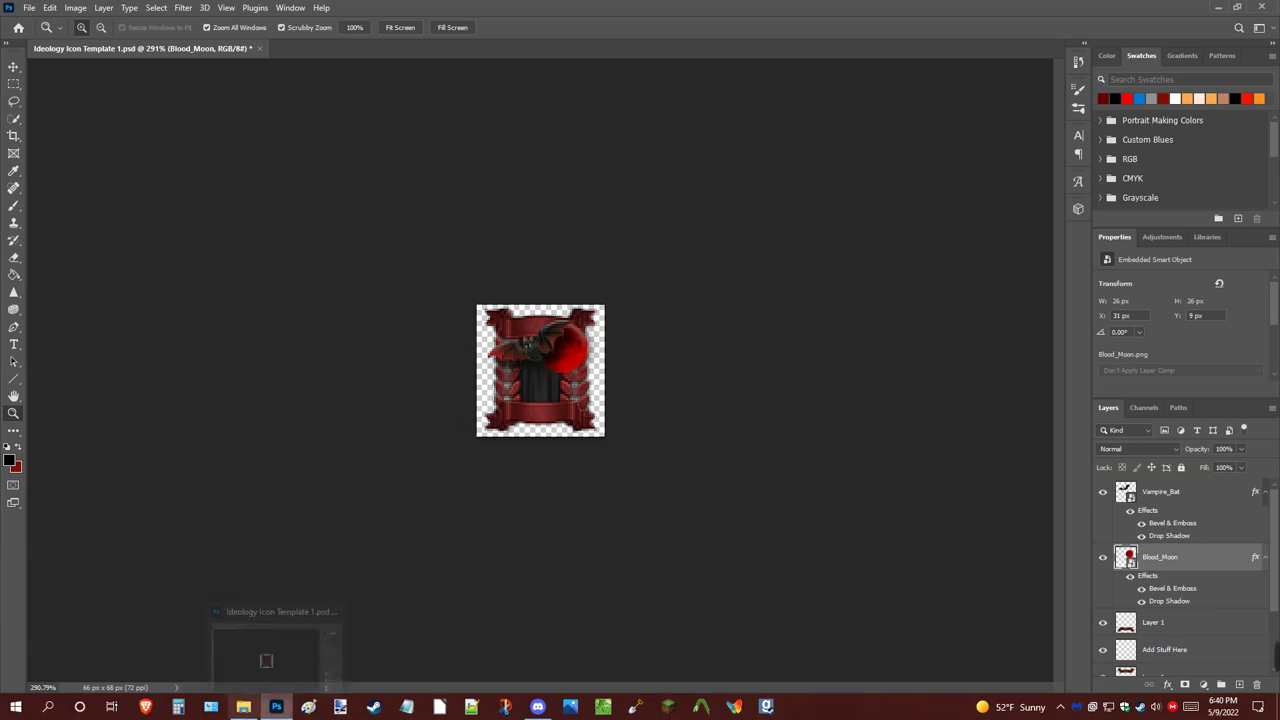
click(243, 707)
scroll(1018, 446, down, 10)
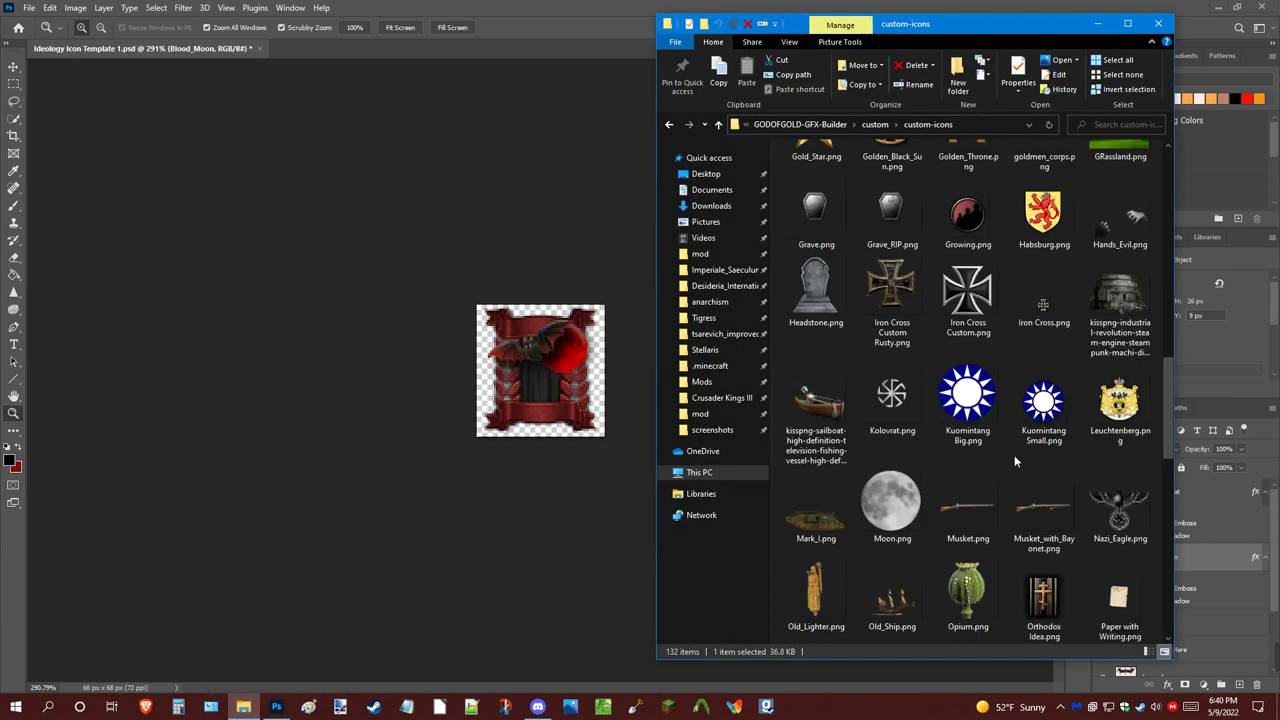
drag(911, 523, 568, 398)
scroll(1176, 556, down, 2)
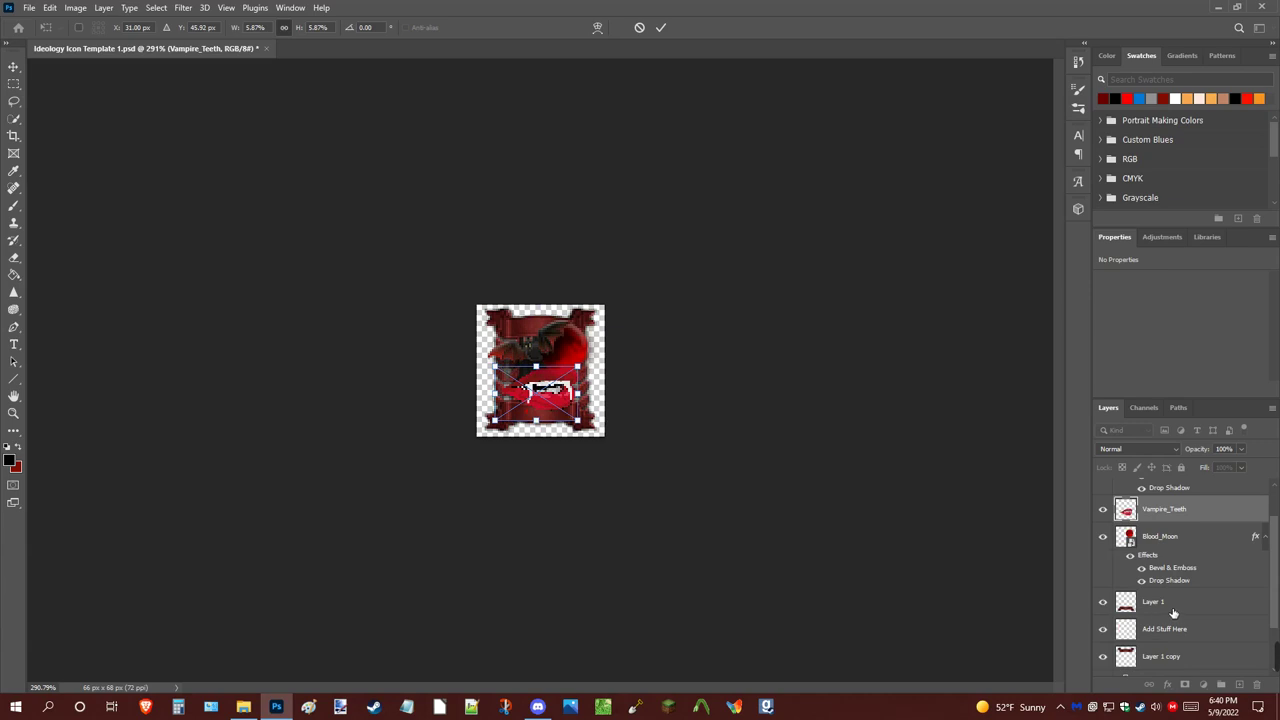
Move Layer 1 to the top of the layer stack and select the Vampire_Teeth layer
drag(1162, 608, 1175, 497)
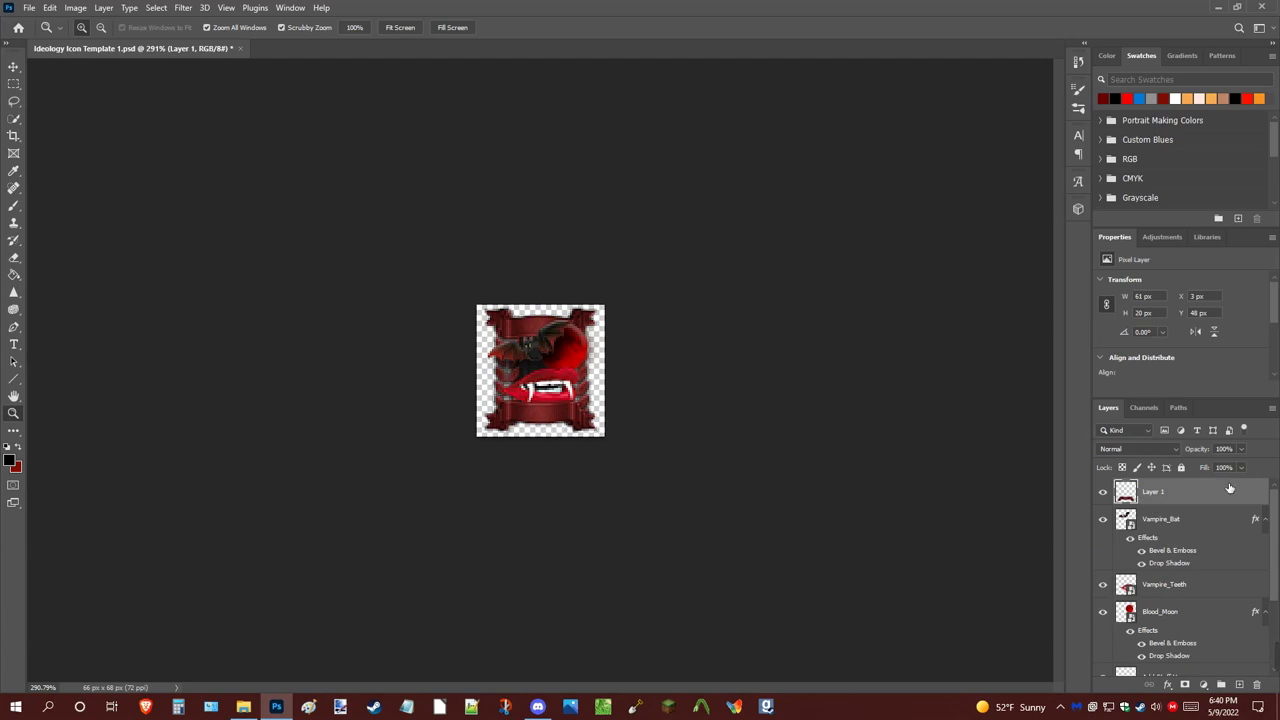
scroll(1215, 510, down, 3)
click(1207, 572)
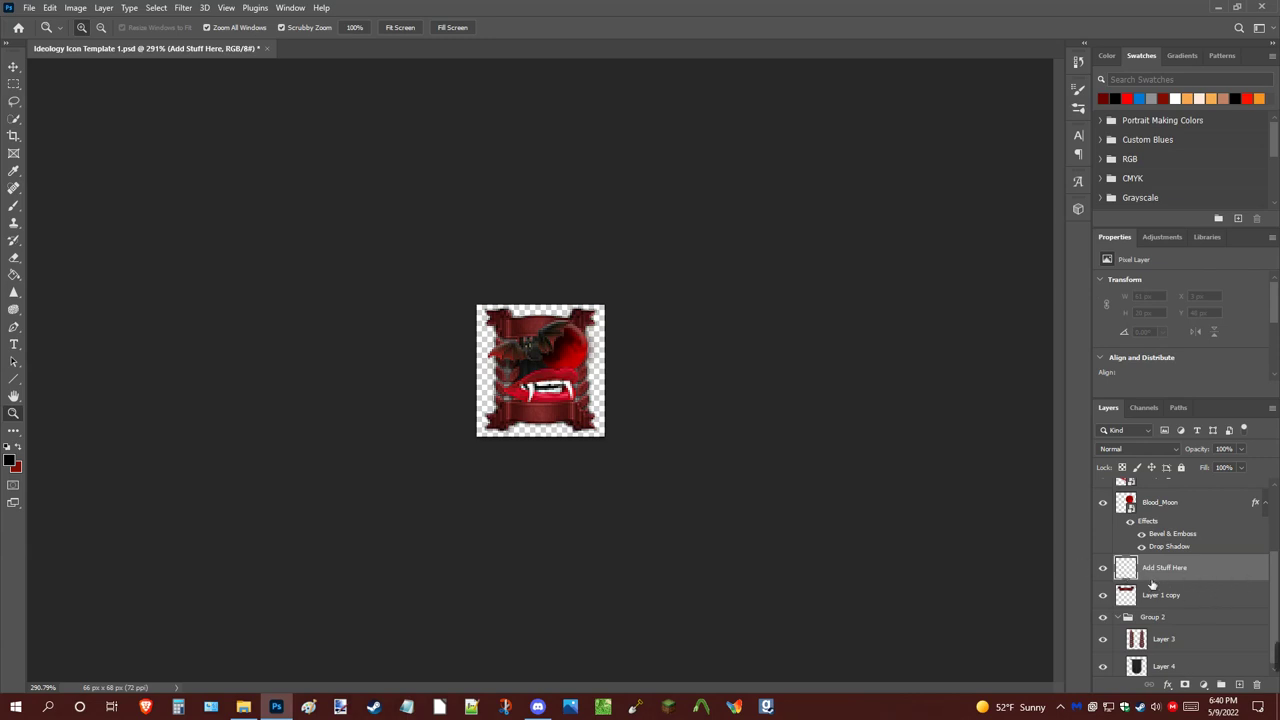
scroll(1152, 585, up, 3)
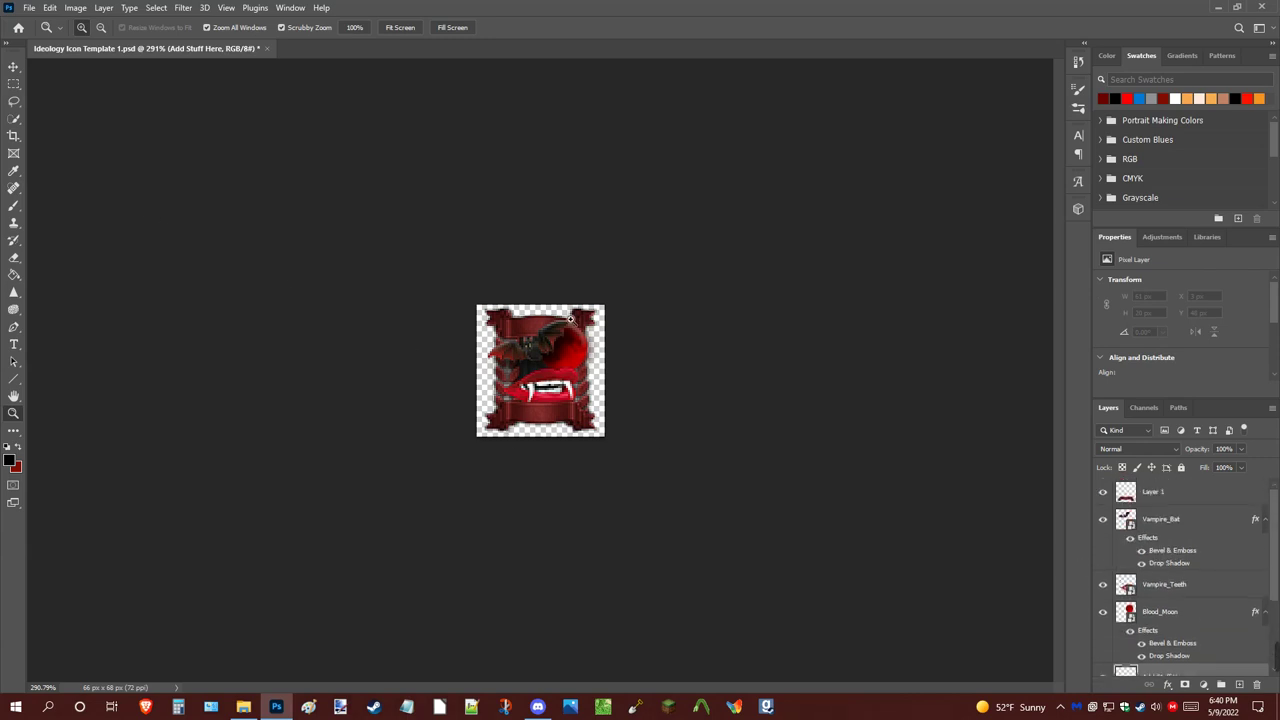
scroll(1175, 560, down, 2)
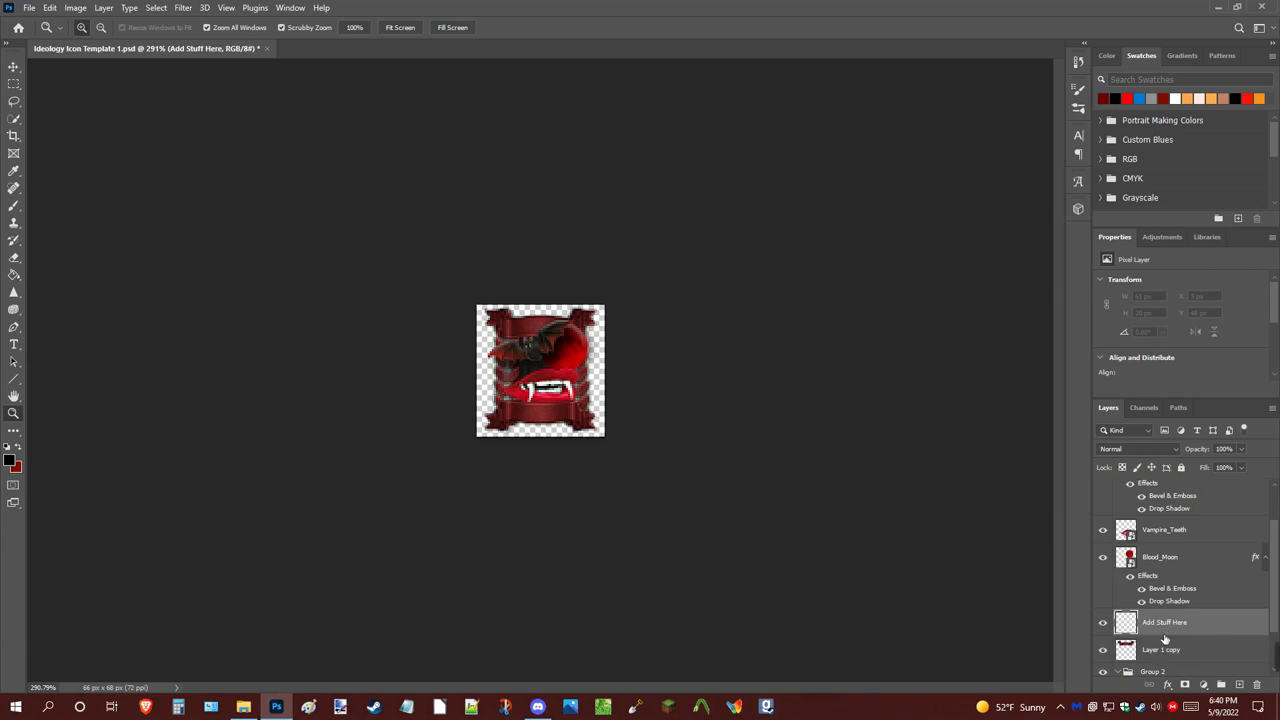
scroll(1165, 630, down, 1)
scroll(1165, 620, up, 2)
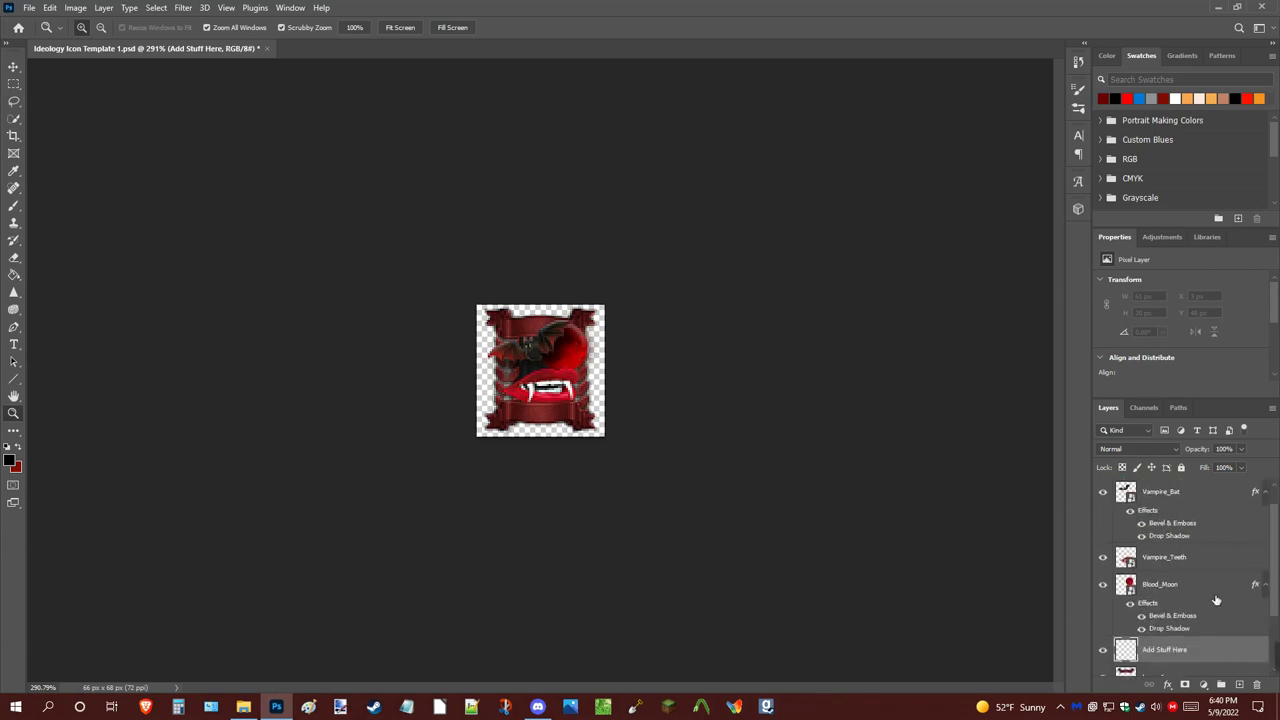
click(1218, 555)
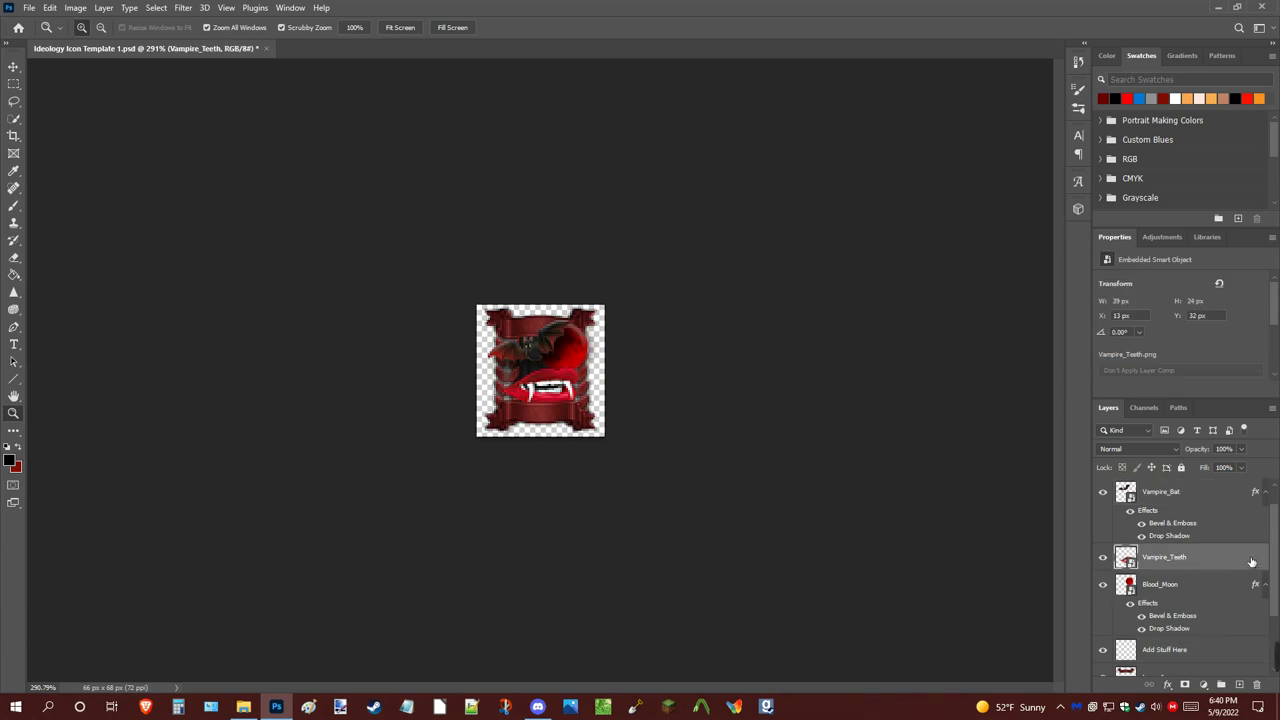
Give Vampire_Teeth a black drop shadow with 0 distance, Spread 10 and Size 20 px
double_click(1251, 559)
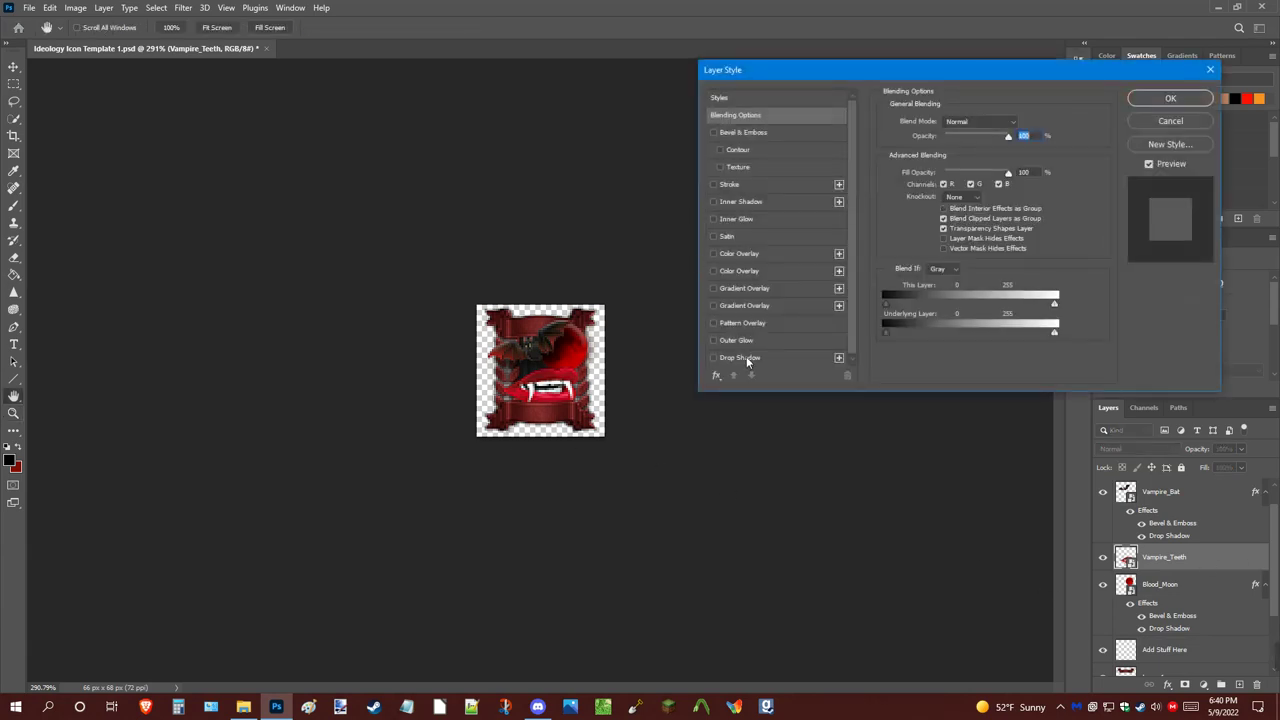
click(746, 357)
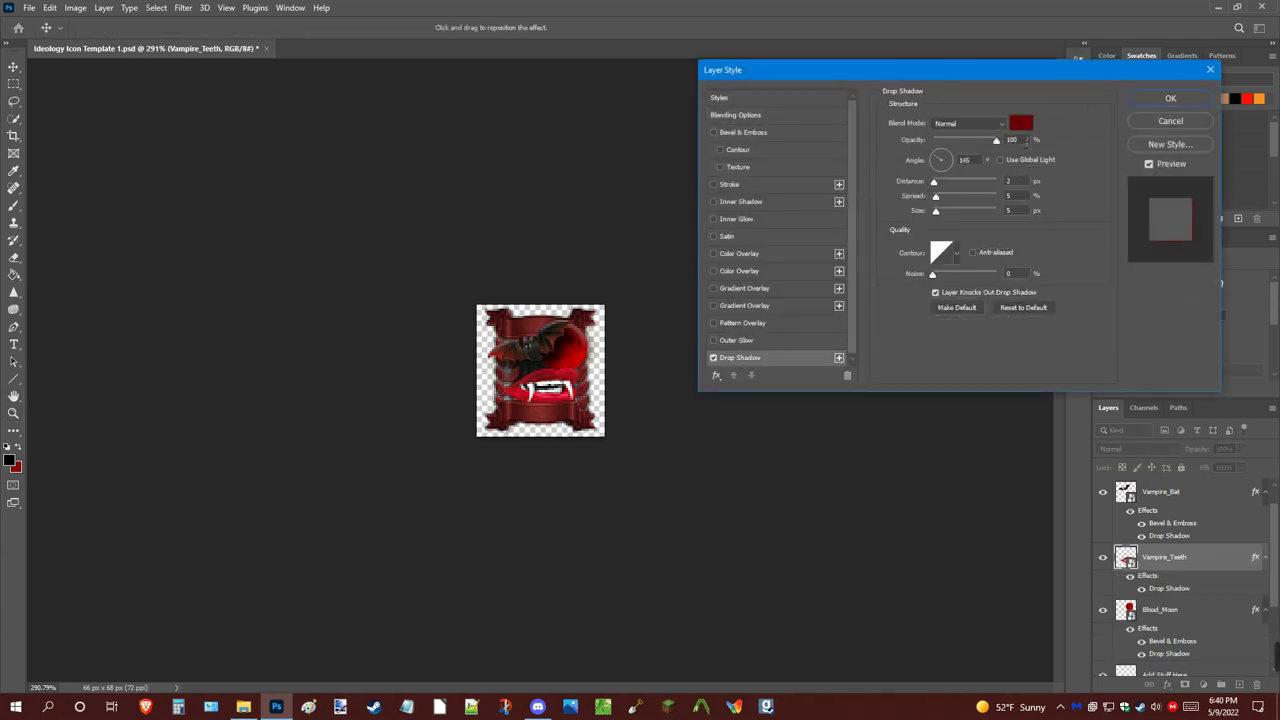
click(1020, 123)
drag(499, 520, 356, 632)
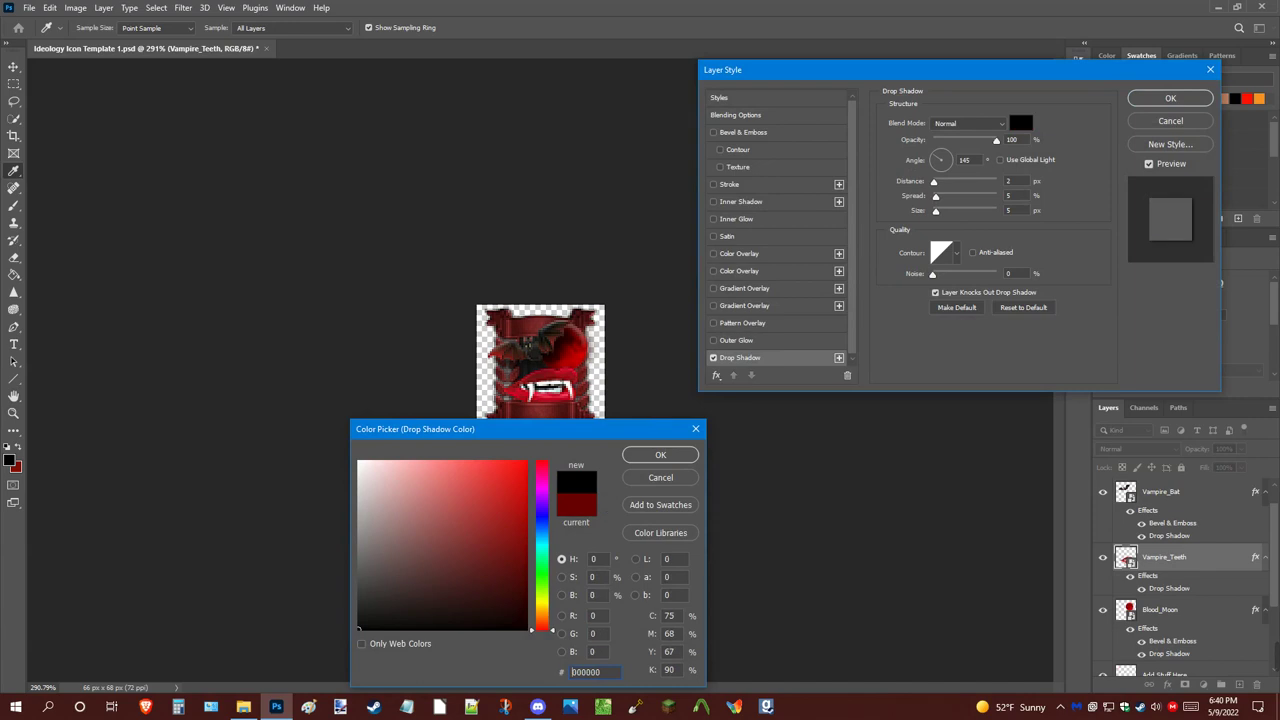
click(660, 455)
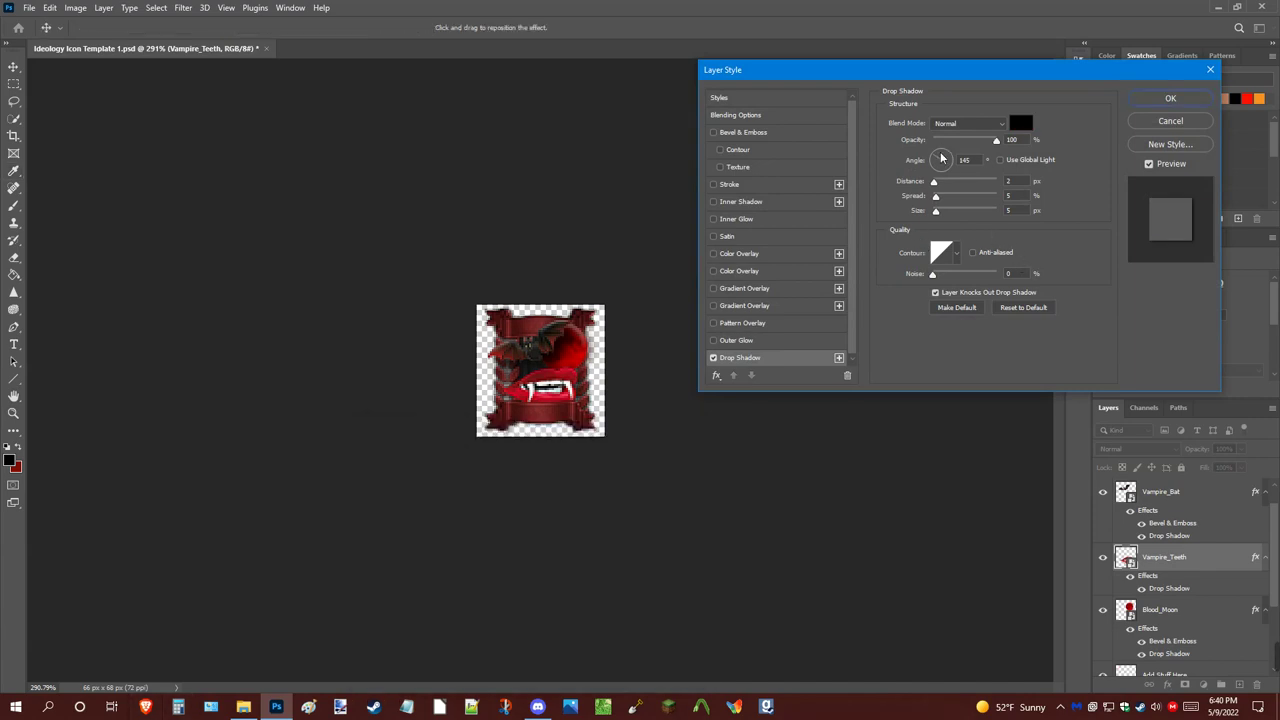
drag(941, 157, 942, 124)
scroll(942, 124, down, 2)
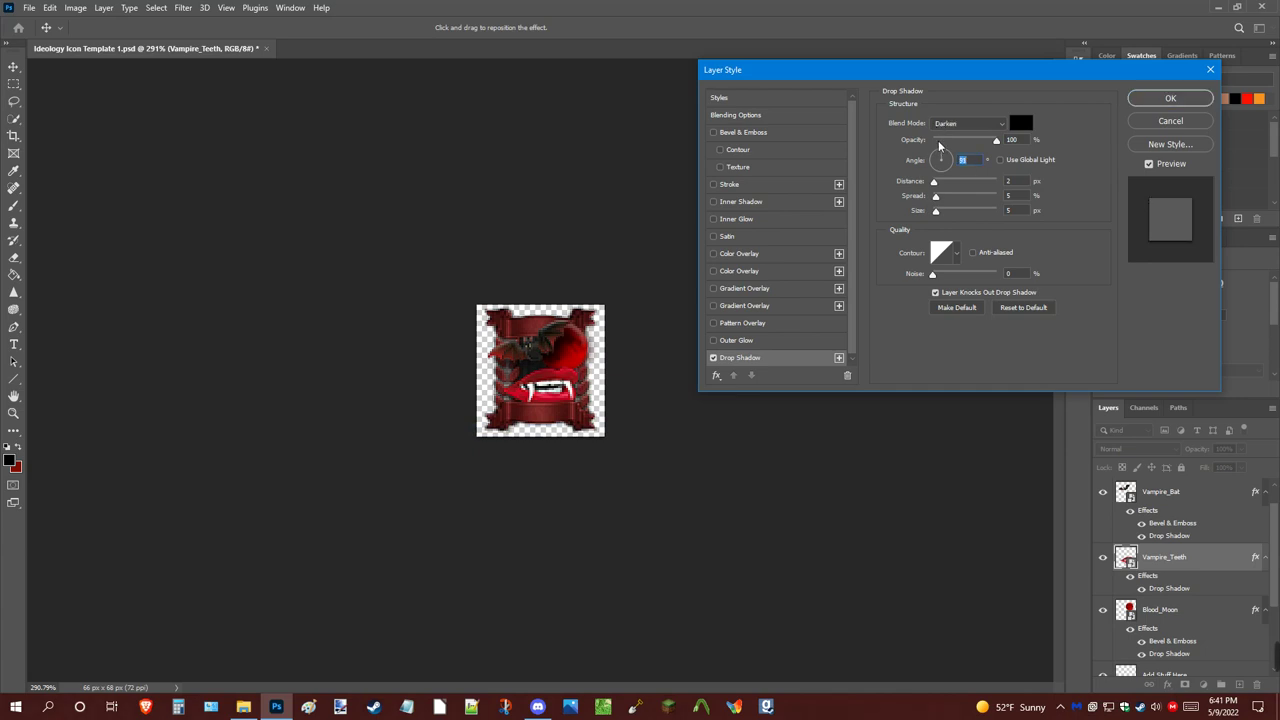
drag(934, 181, 945, 200)
click(945, 211)
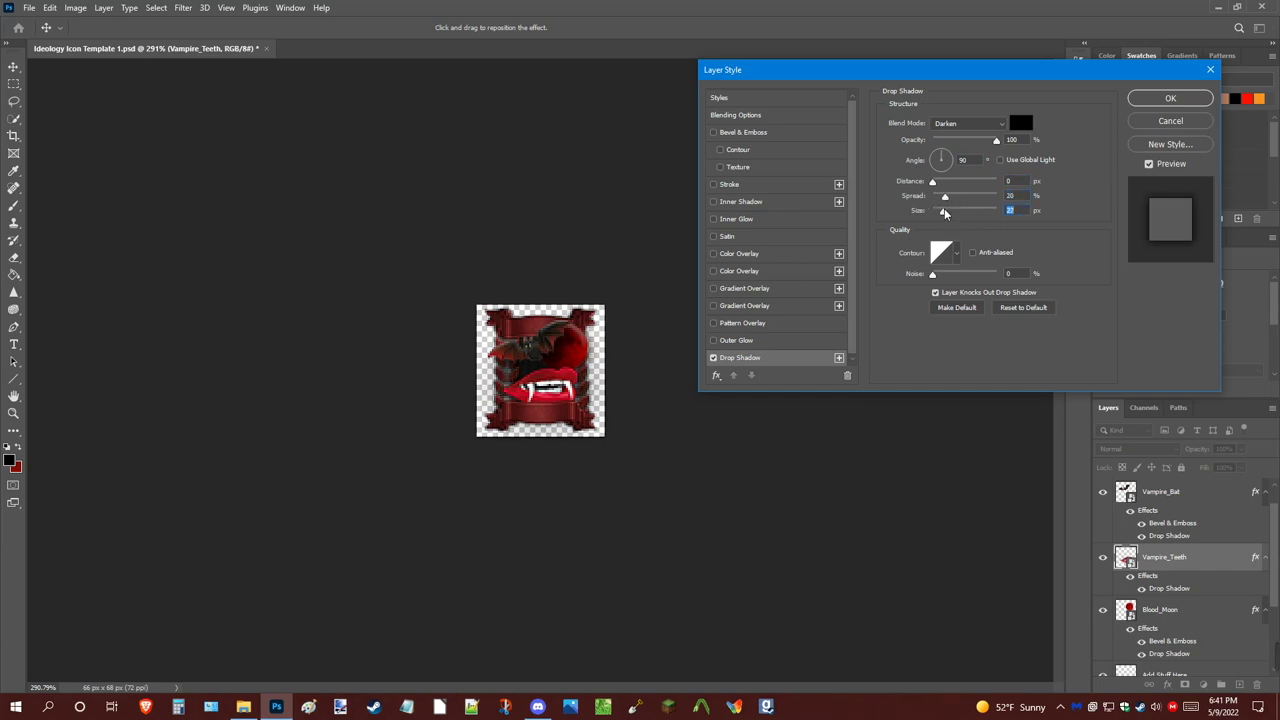
drag(946, 213, 941, 212)
key(shift+Tab)
key(Down)
key(Down)
key(Down)
key(Down)
key(Down)
key(Down)
key(Down)
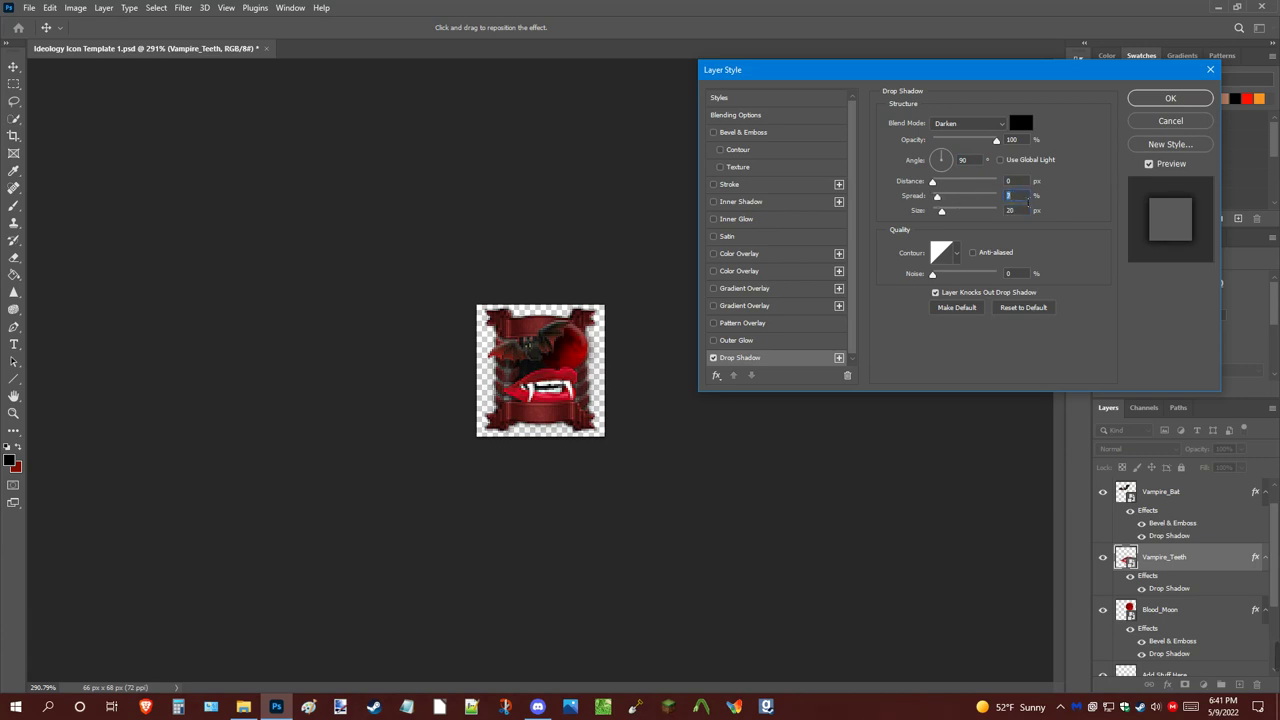
key(Down)
key(Down)
key(Down)
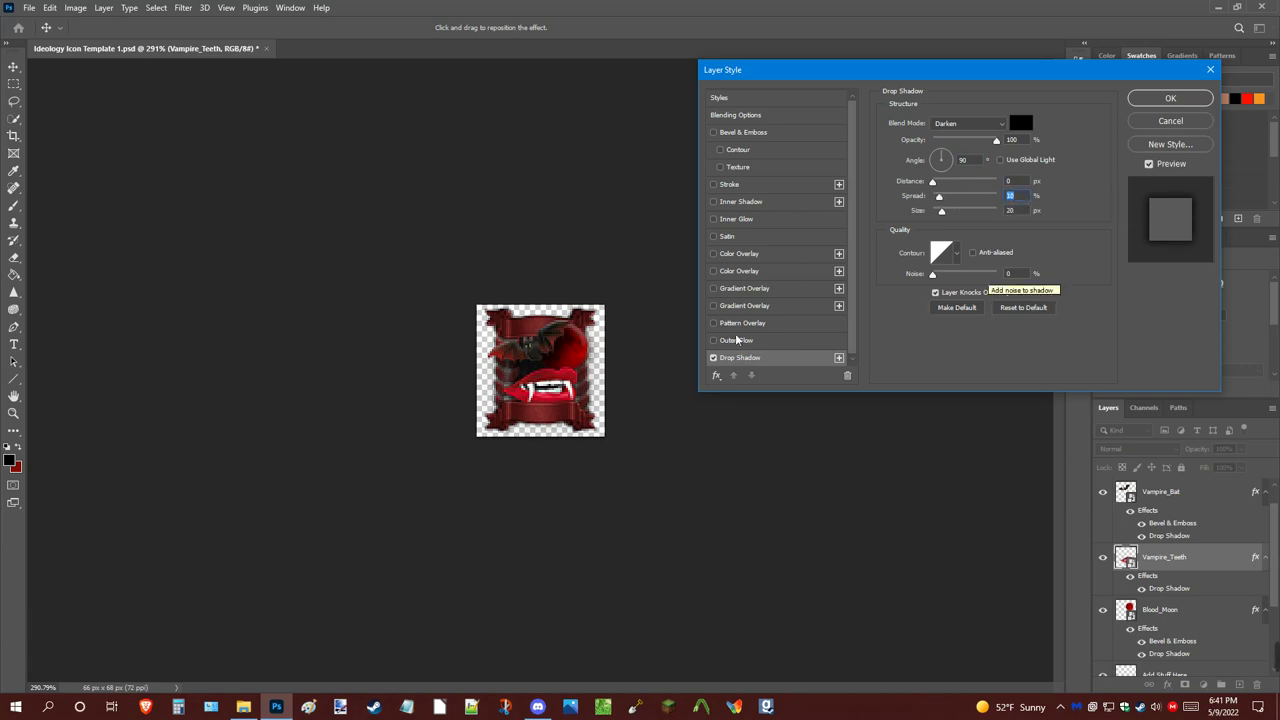
Add an Inner Bevel at 250% depth to the teeth and apply both effects
click(714, 132)
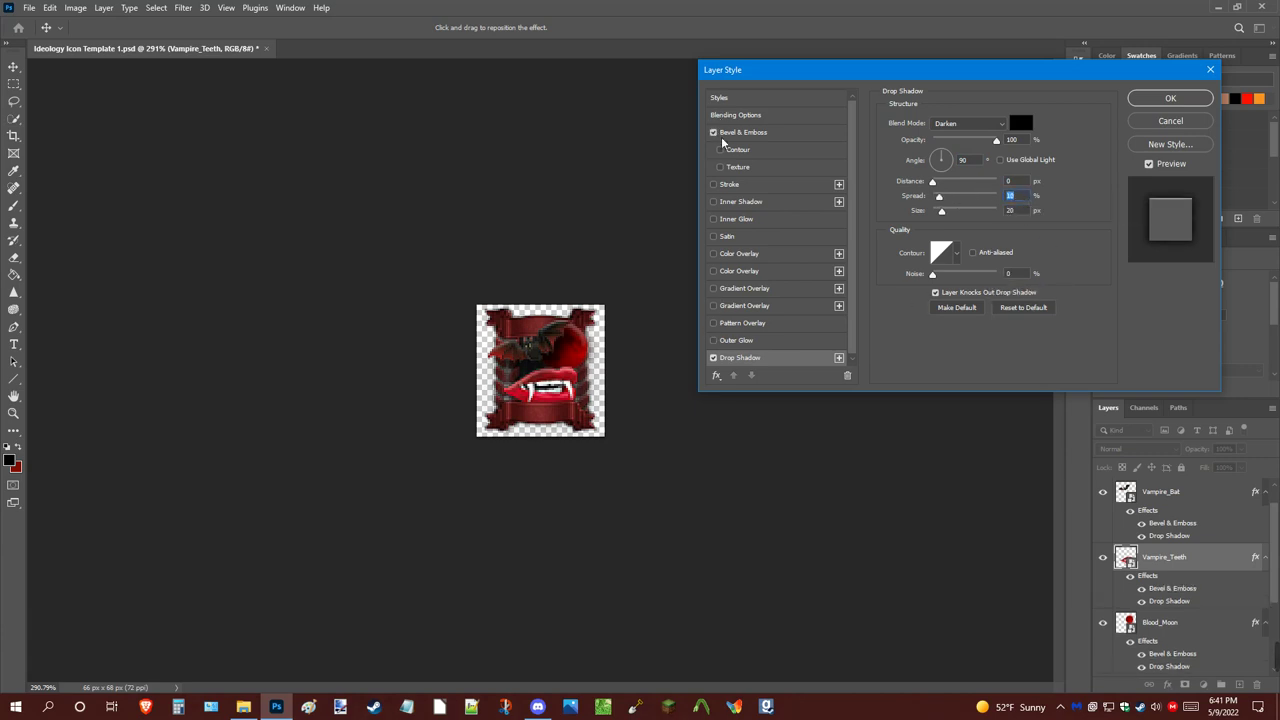
click(800, 133)
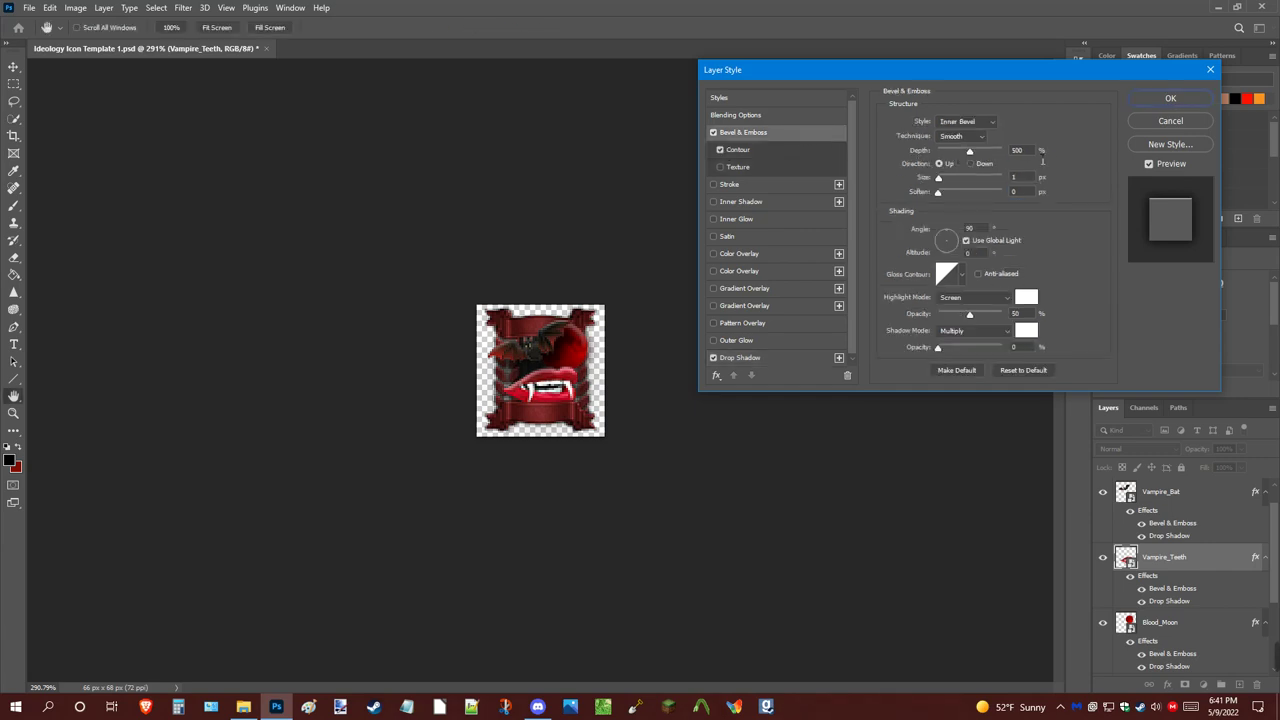
click(1033, 152)
drag(971, 150, 950, 152)
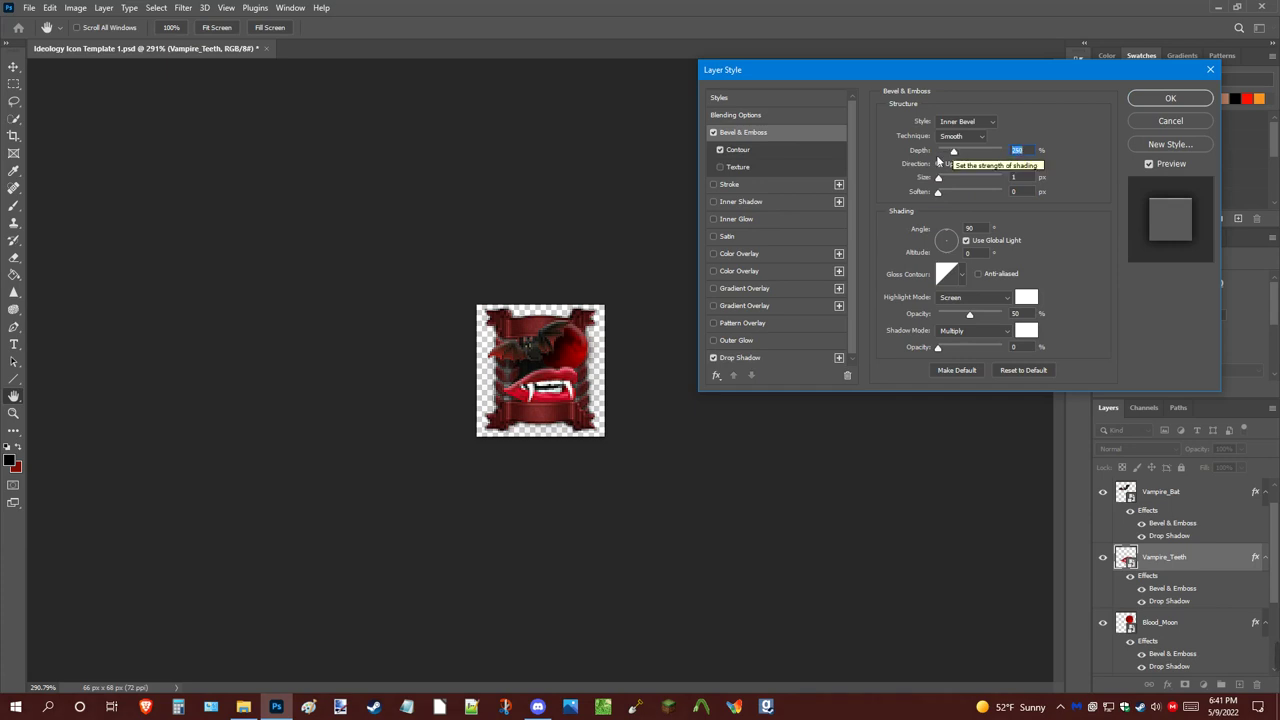
click(1028, 178)
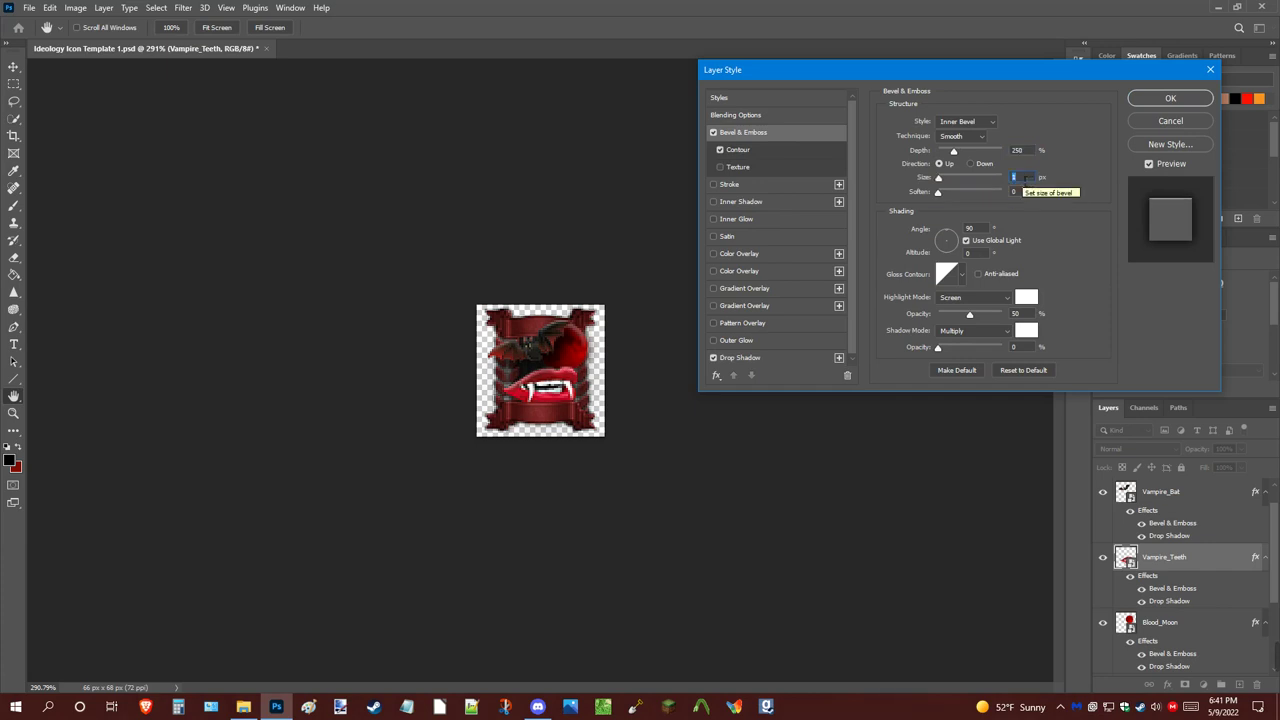
click(1170, 98)
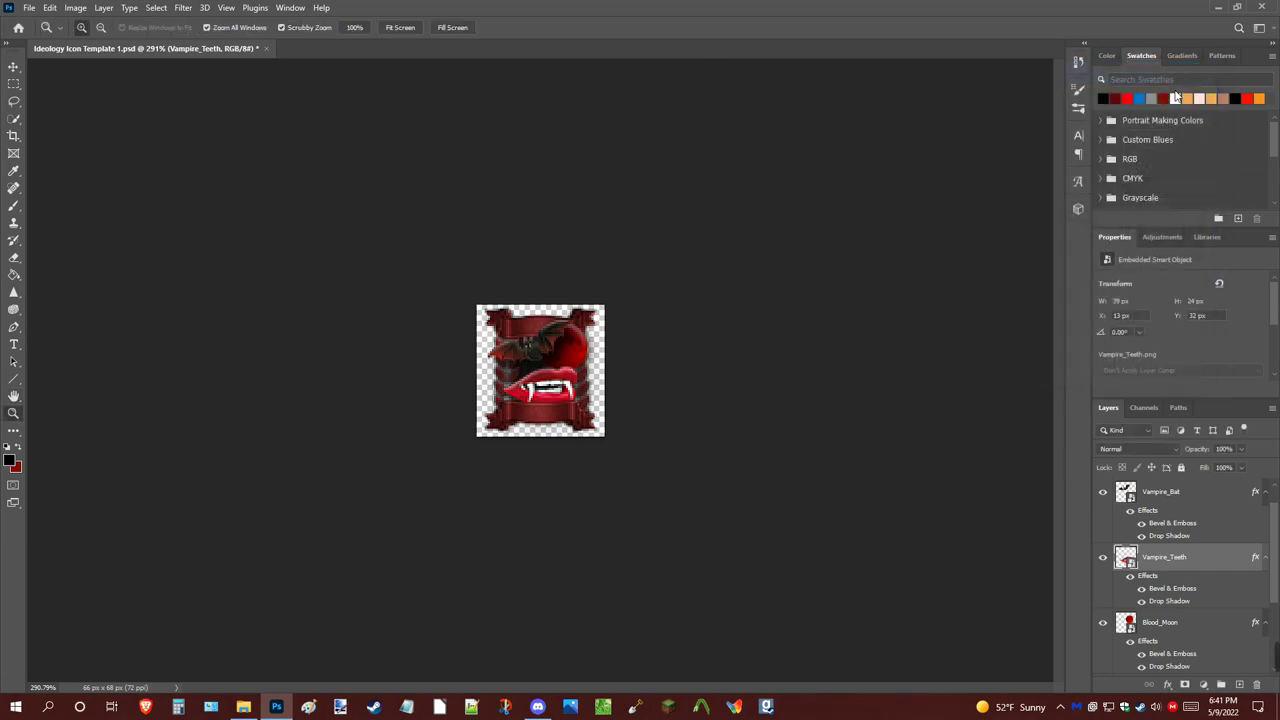
Apply a Brightness/Contrast smart filter that lowers the teeth's brightness and slightly tweaks contrast
click(74, 8)
mouse_move(100, 44)
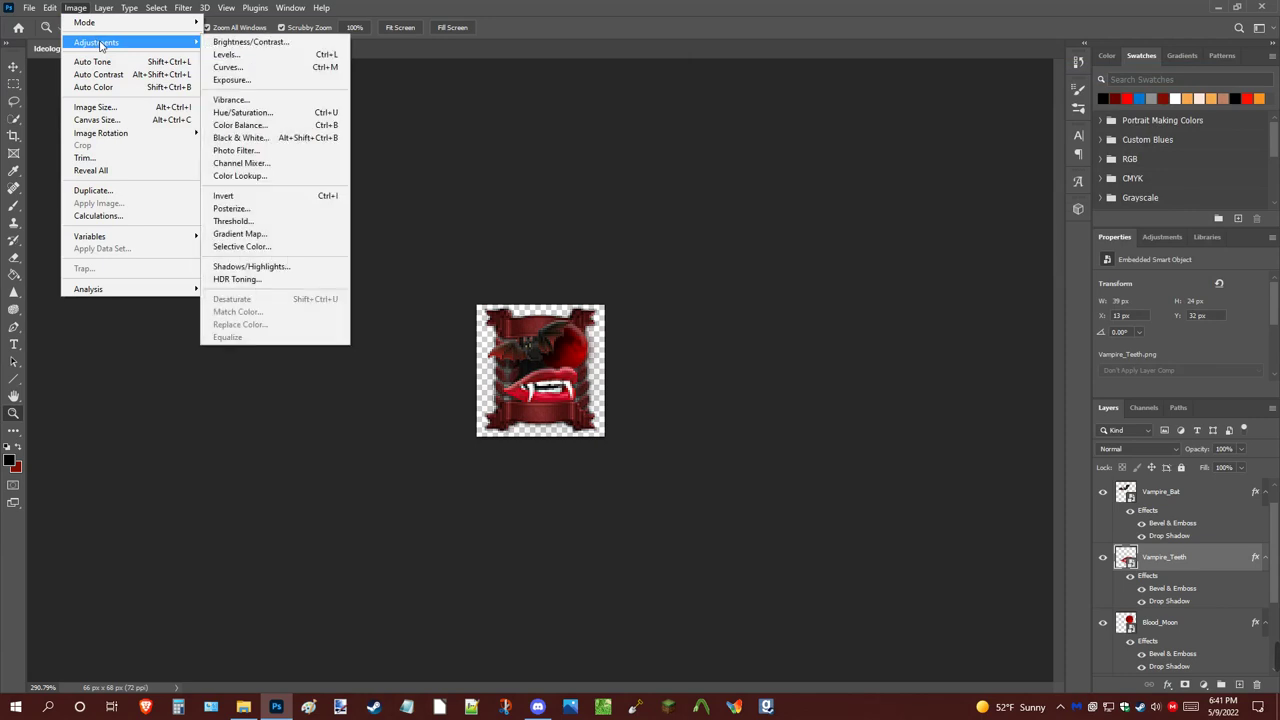
click(76, 9)
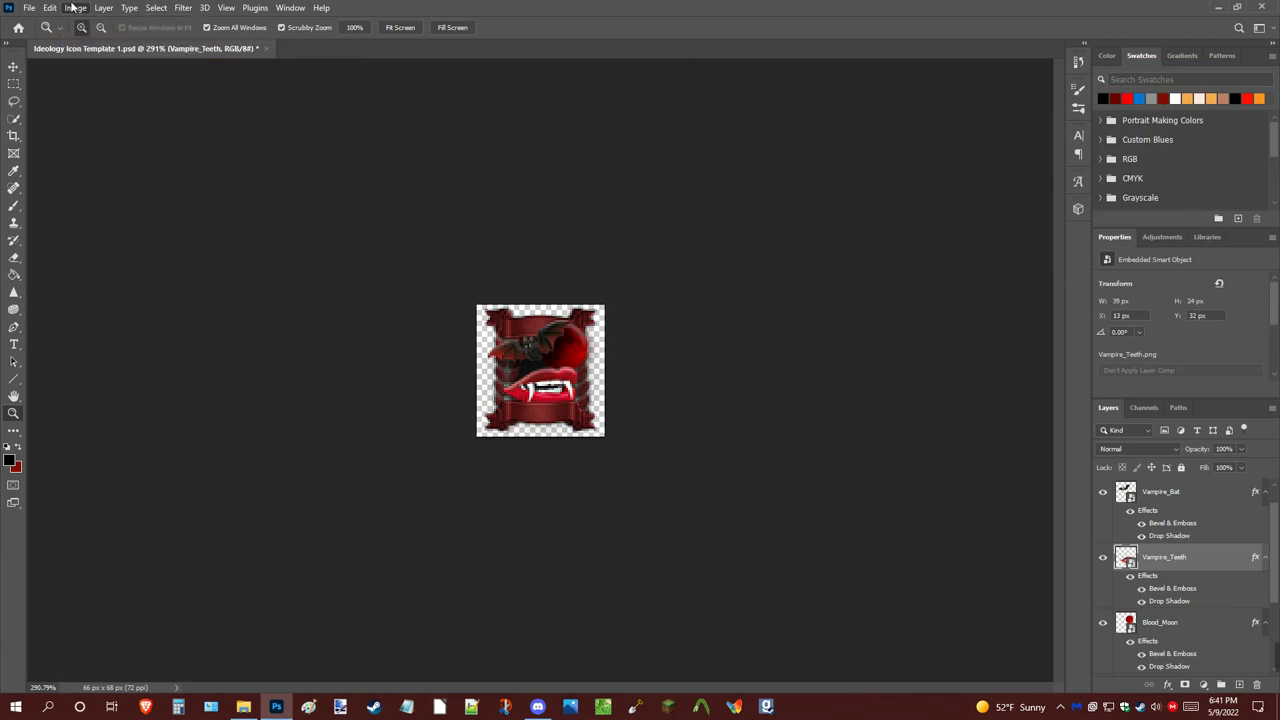
click(76, 8)
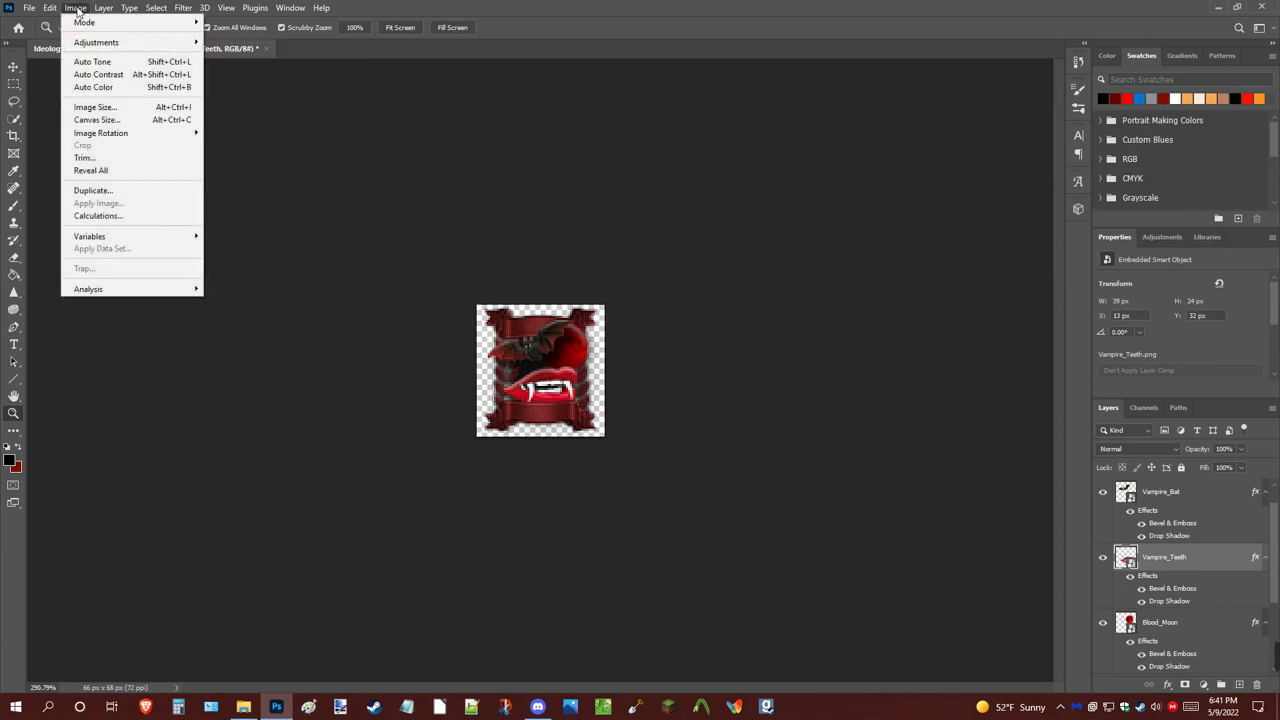
mouse_move(83, 43)
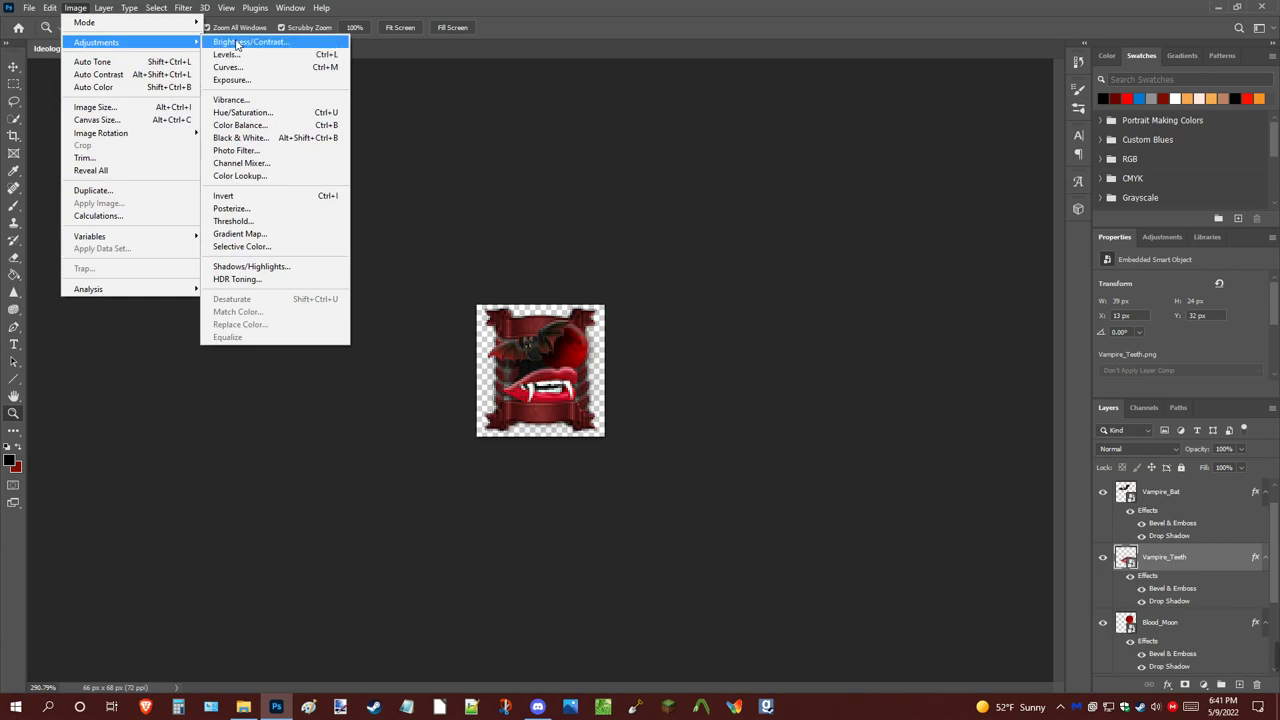
click(237, 44)
drag(603, 214, 580, 218)
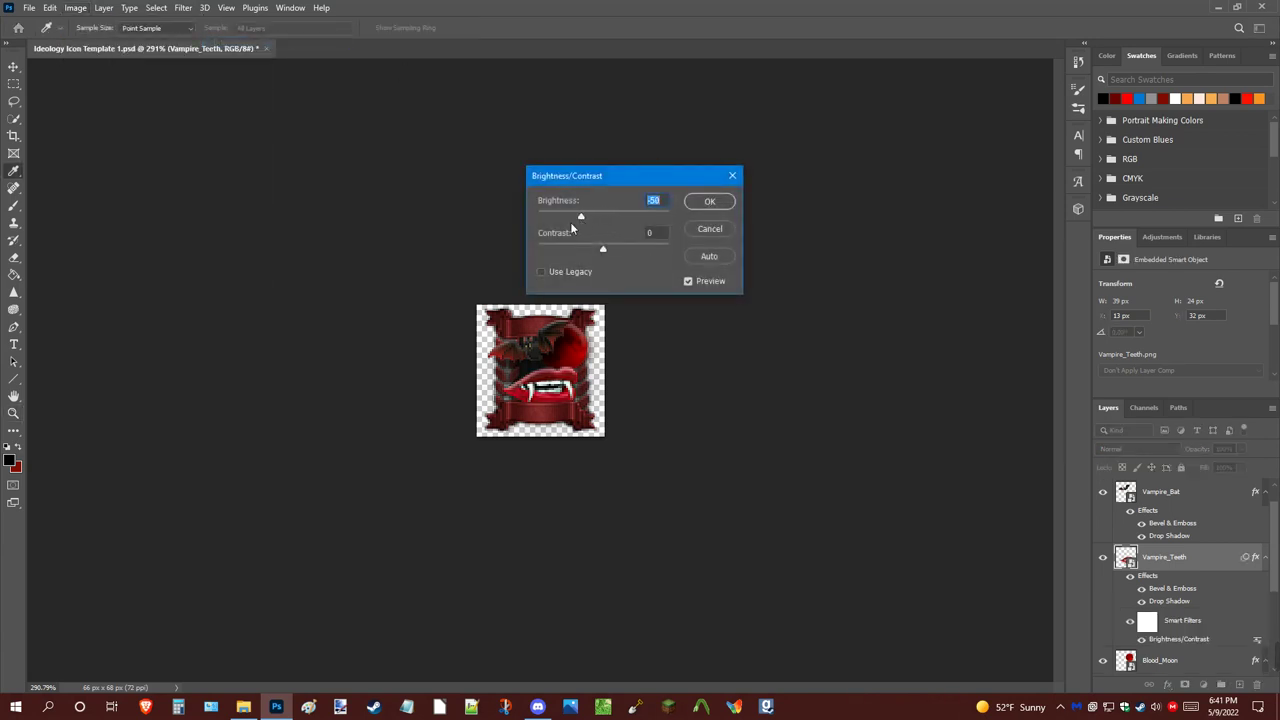
drag(640, 253, 636, 258)
click(714, 203)
Stack a second Brightness/Contrast filter at Brightness −50 to darken the teeth further
click(76, 8)
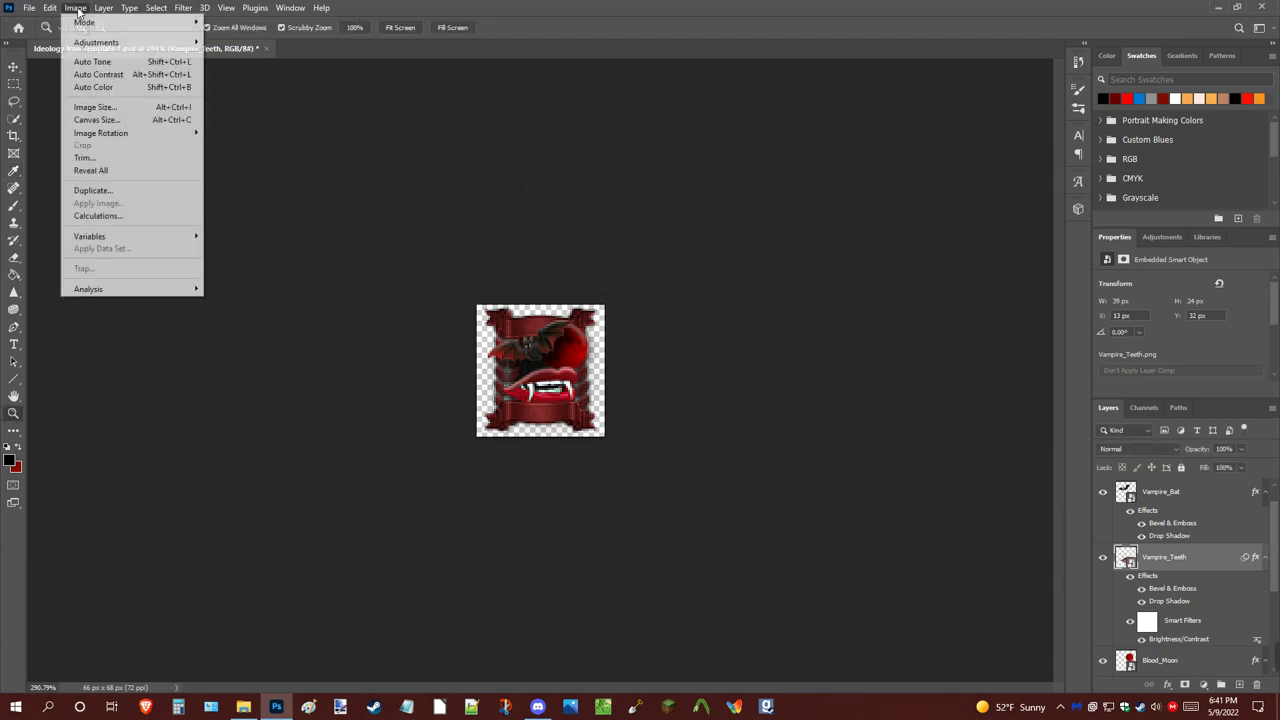
mouse_move(140, 42)
click(262, 42)
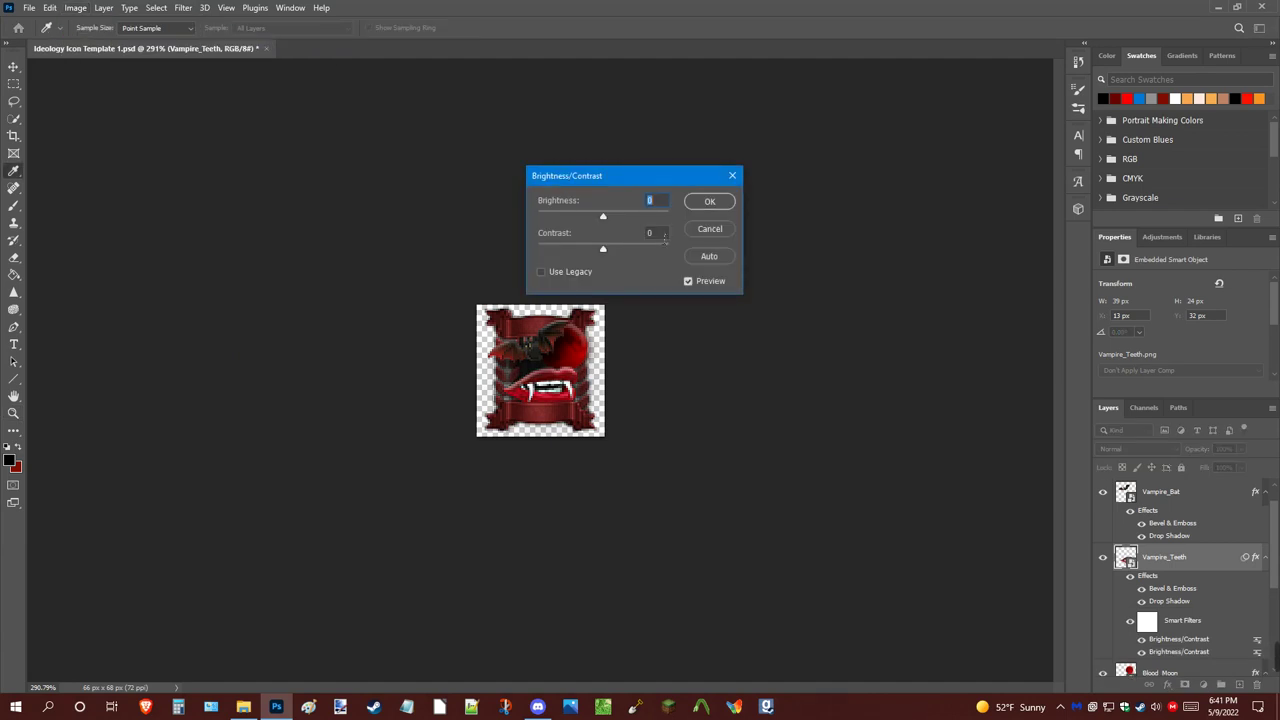
drag(603, 214, 583, 216)
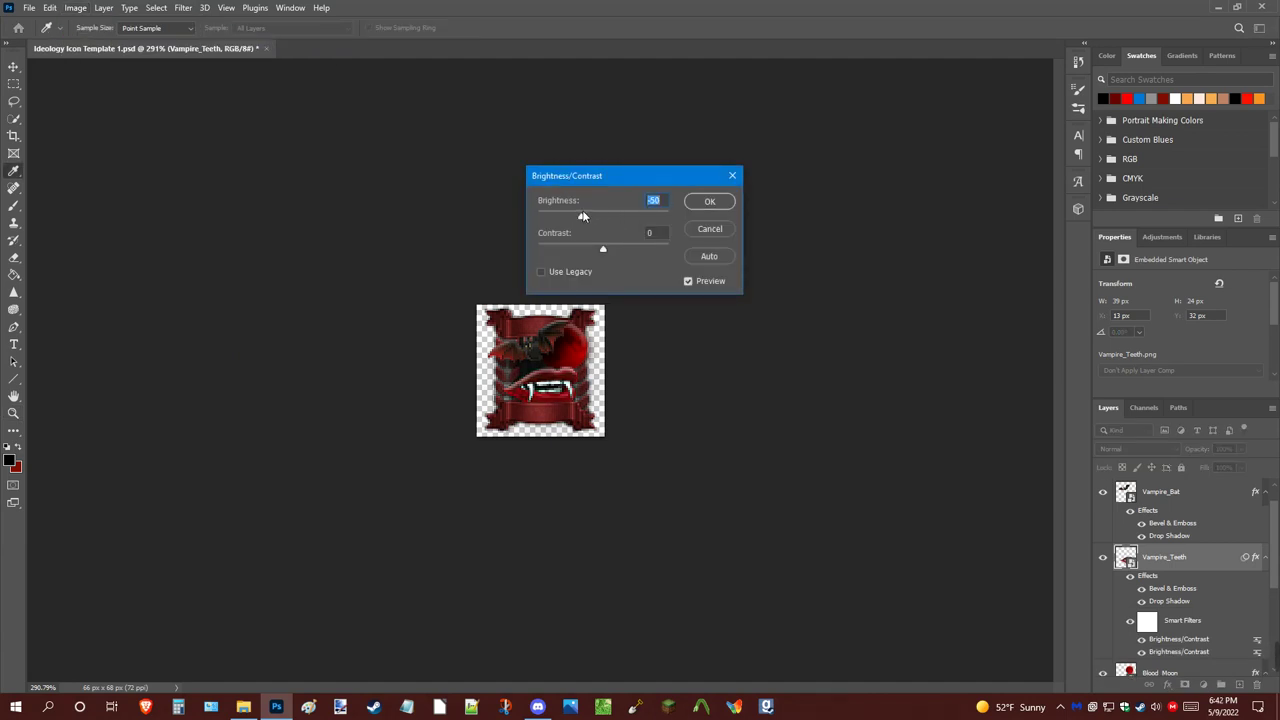
click(709, 201)
Zoom out to view the icon at a small size, then zoom partly back in
key(z)
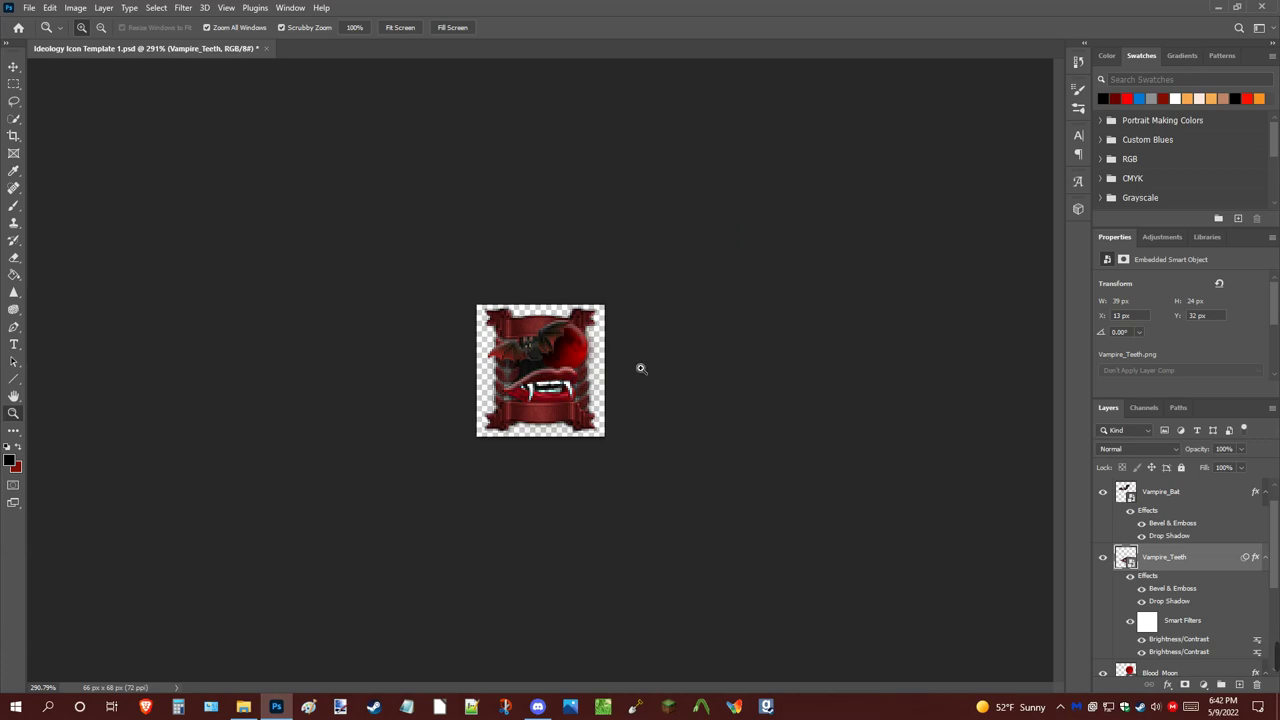
drag(641, 368, 586, 360)
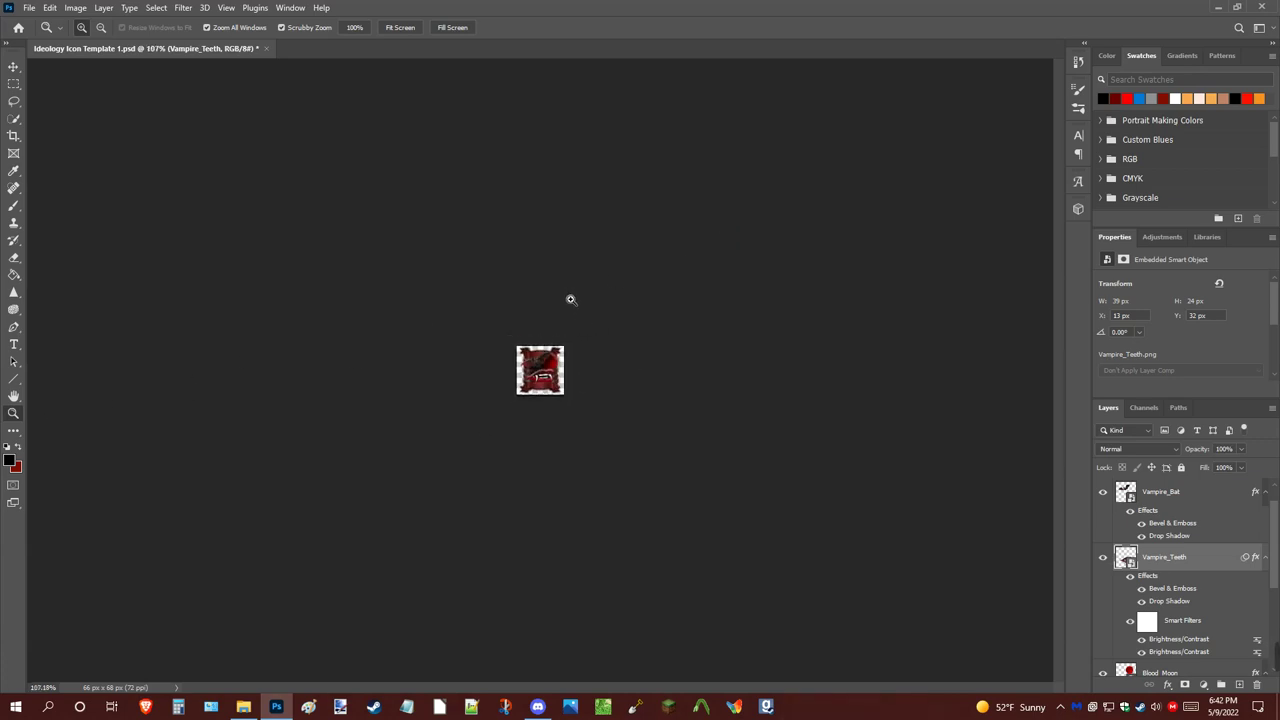
drag(586, 386, 631, 440)
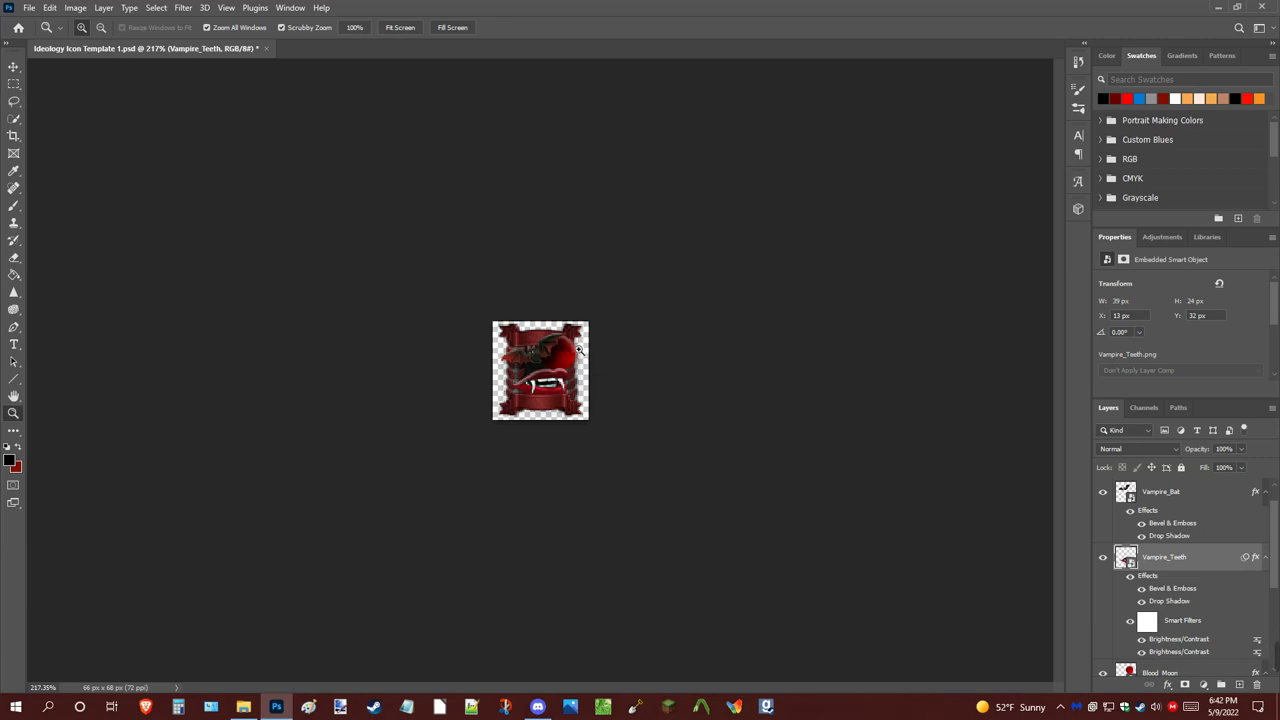
Quick-export the icon as PNG over Vampirism.png, then return to the custom-icons folder window
click(29, 8)
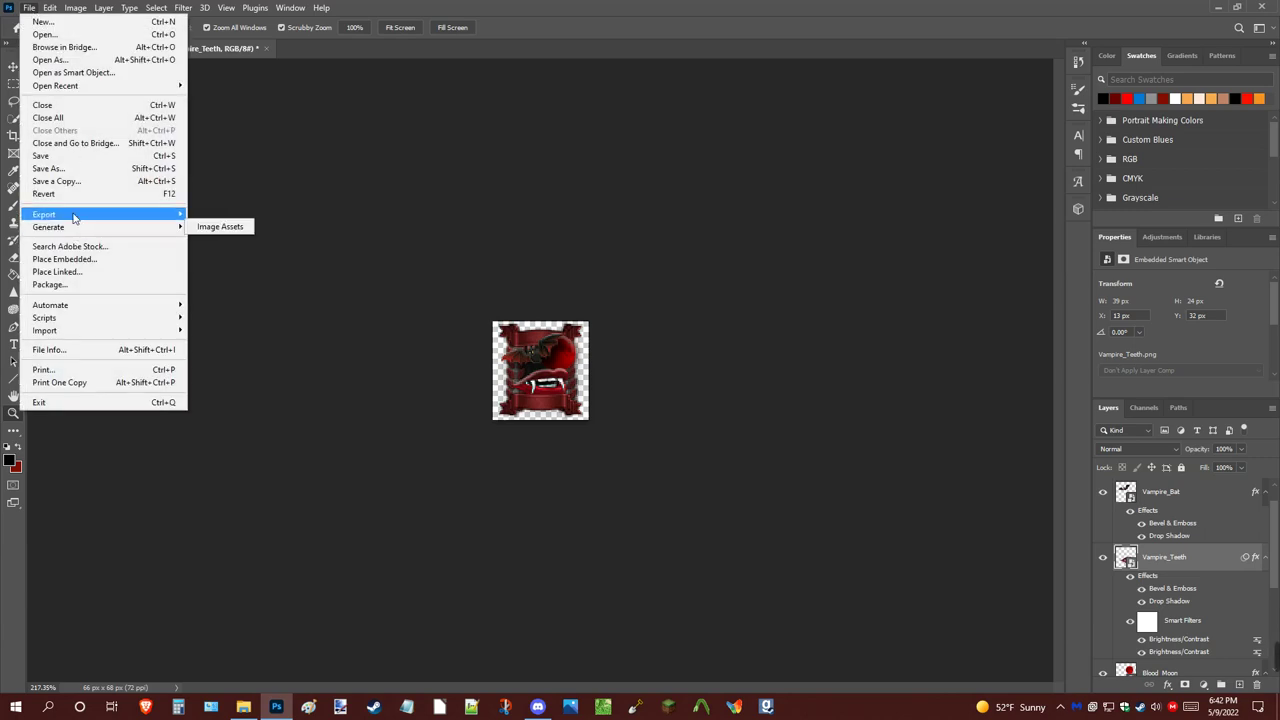
mouse_move(75, 214)
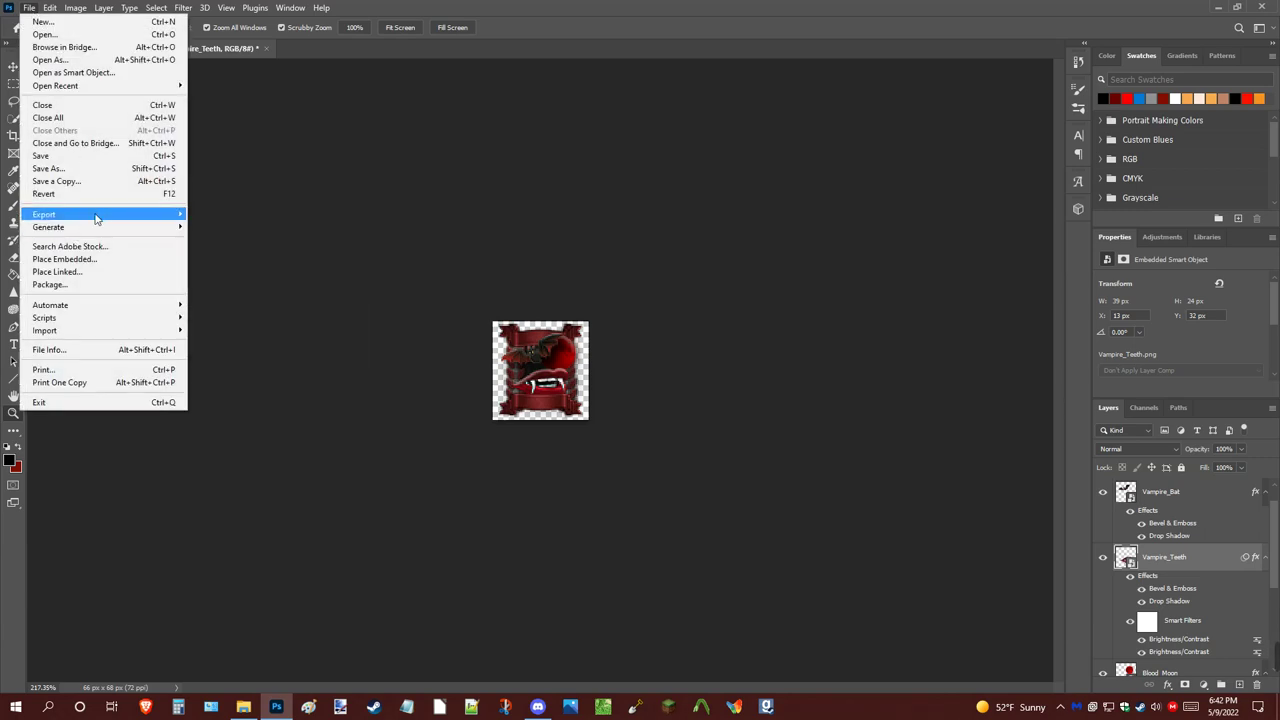
click(229, 216)
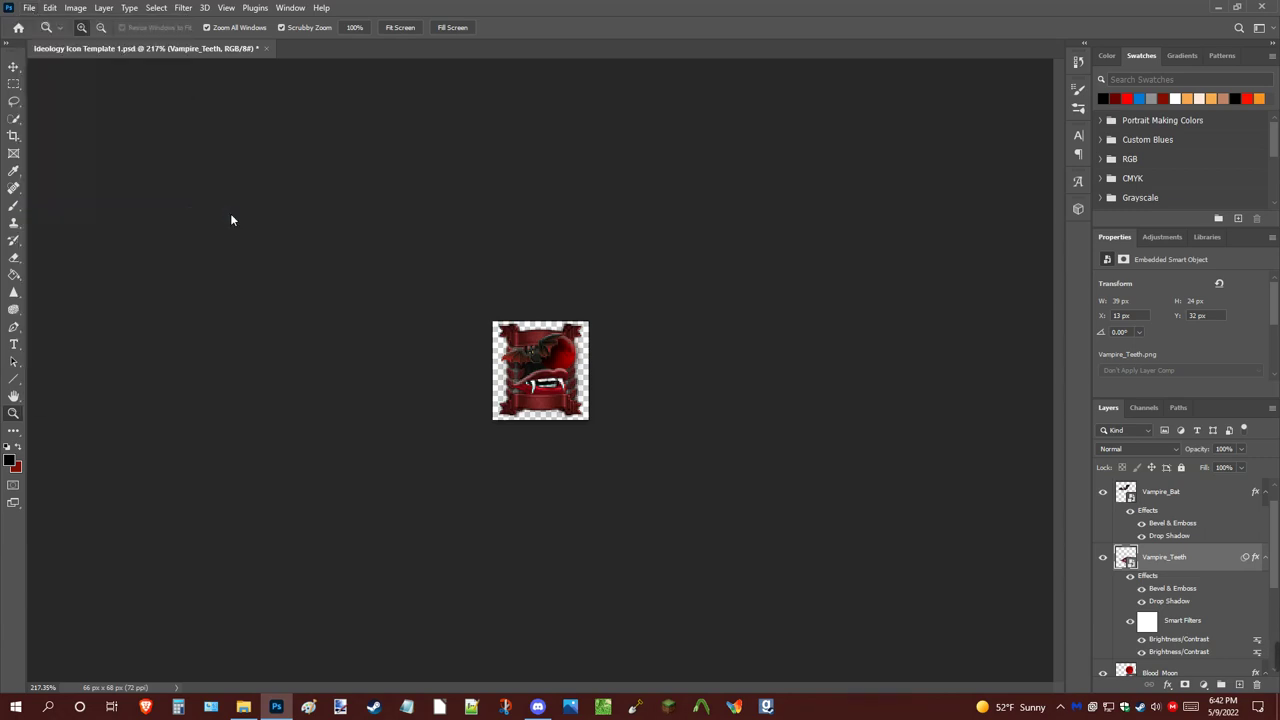
click(287, 390)
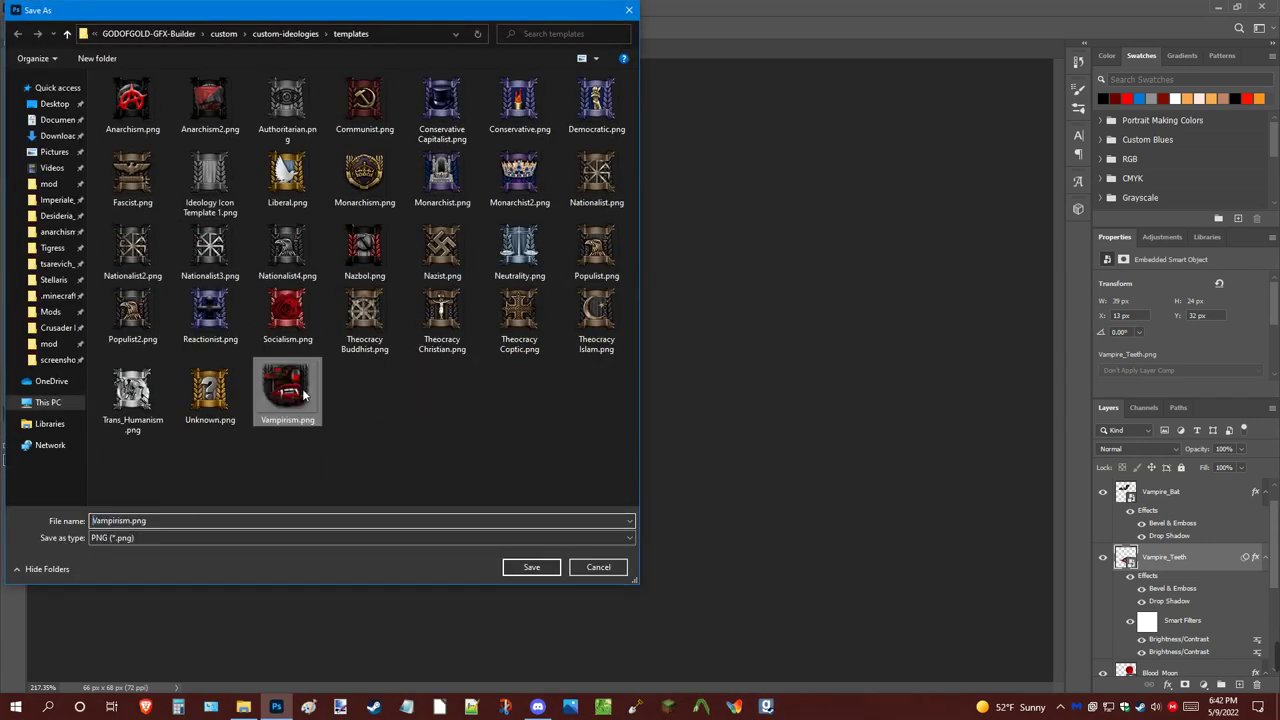
click(530, 567)
click(673, 357)
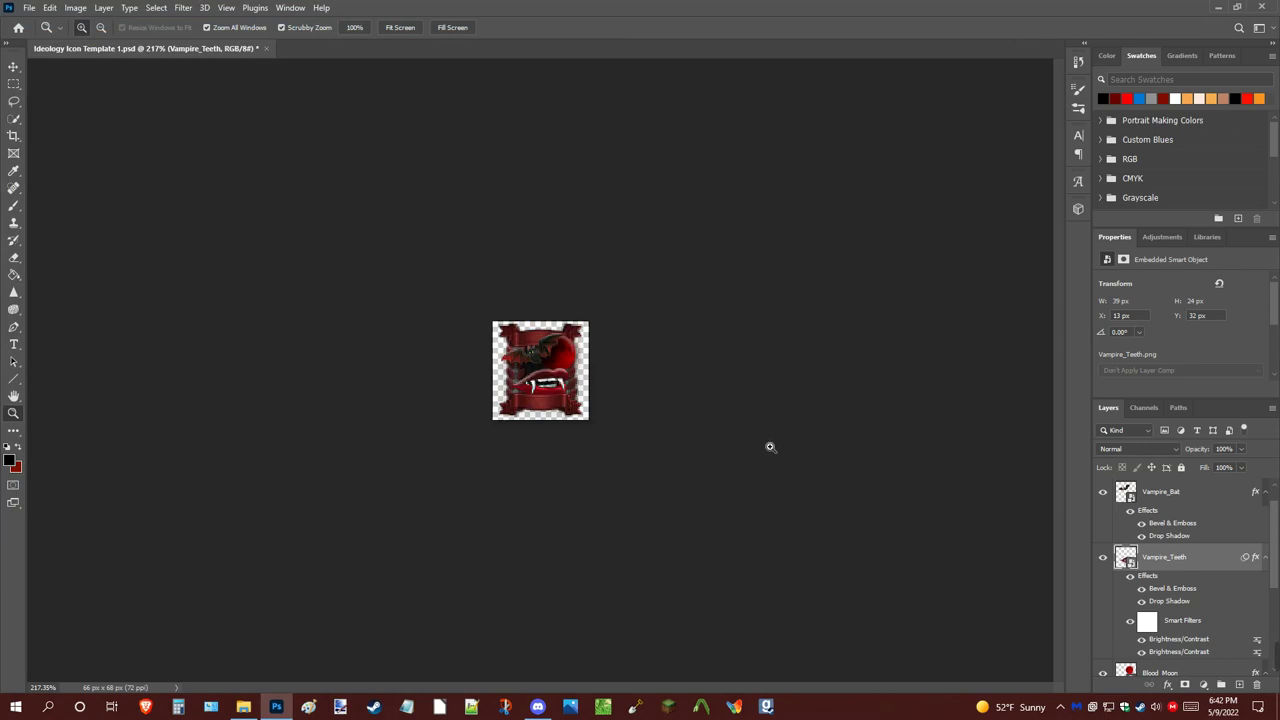
mouse_move(245, 700)
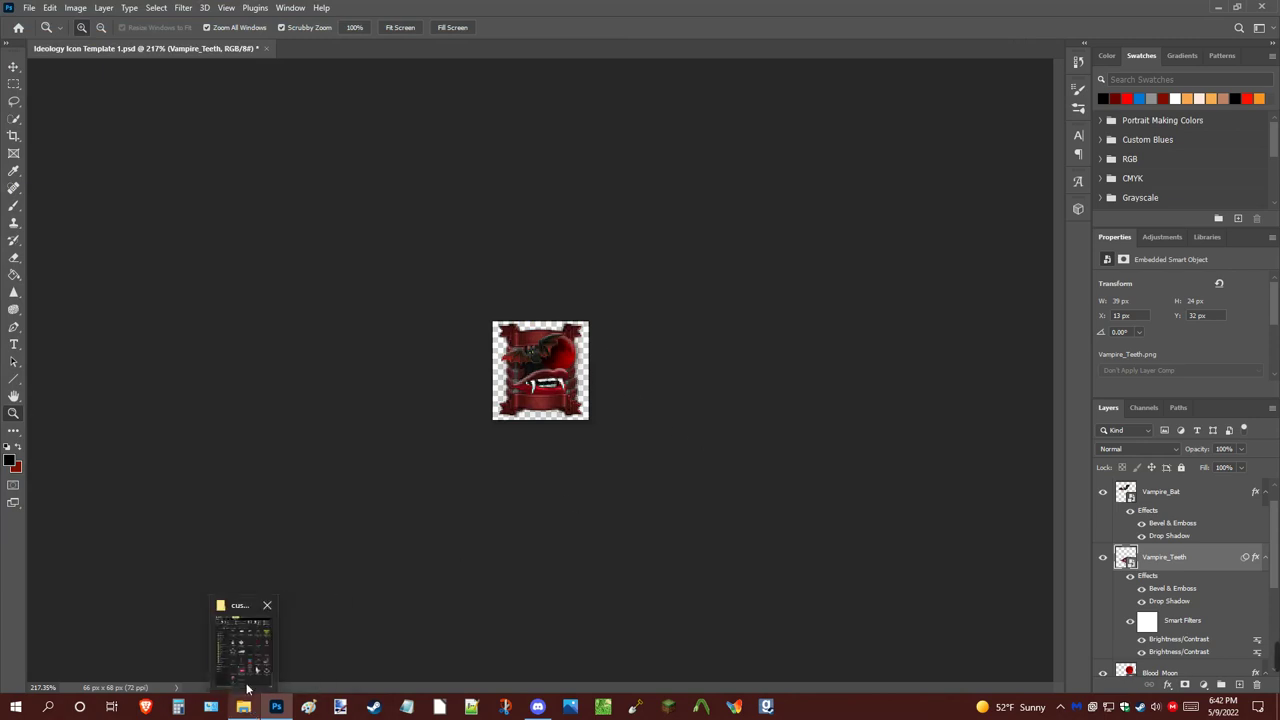
click(250, 655)
Select Wine.png in the custom-icons folder and drag it onto the Photoshop icon canvas
drag(1044, 612, 1013, 628)
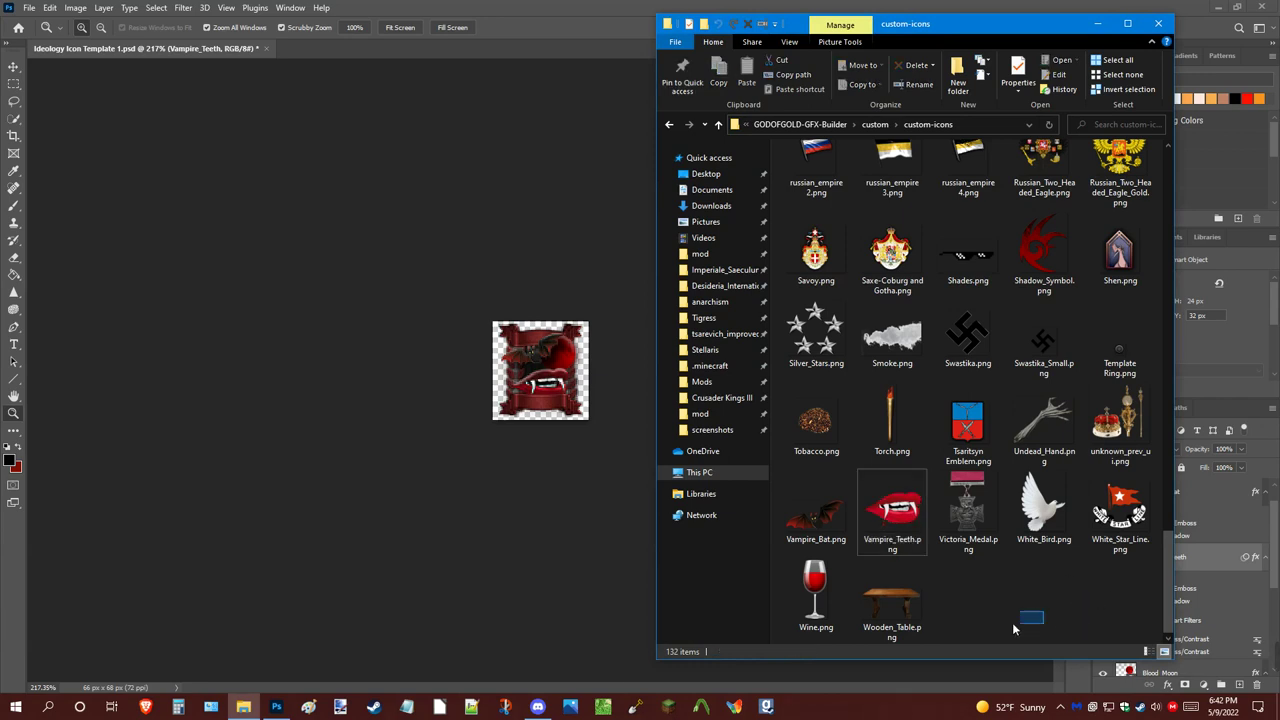
click(810, 598)
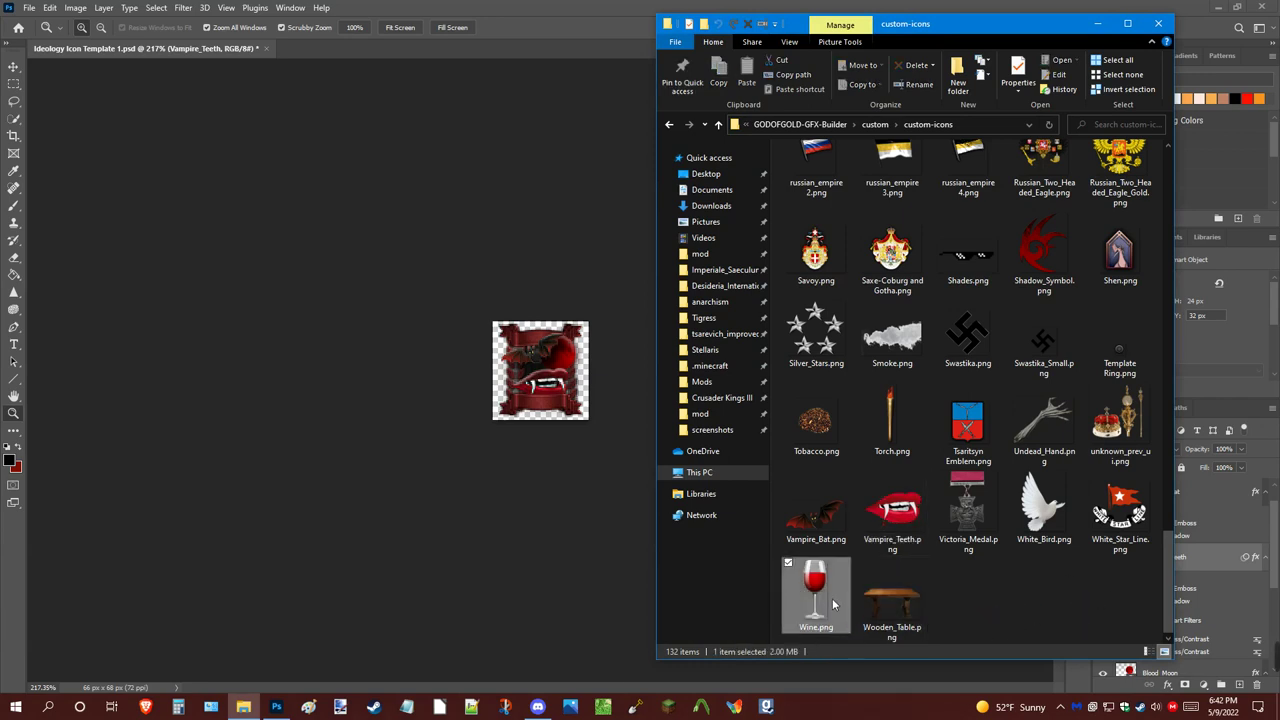
drag(824, 598, 568, 382)
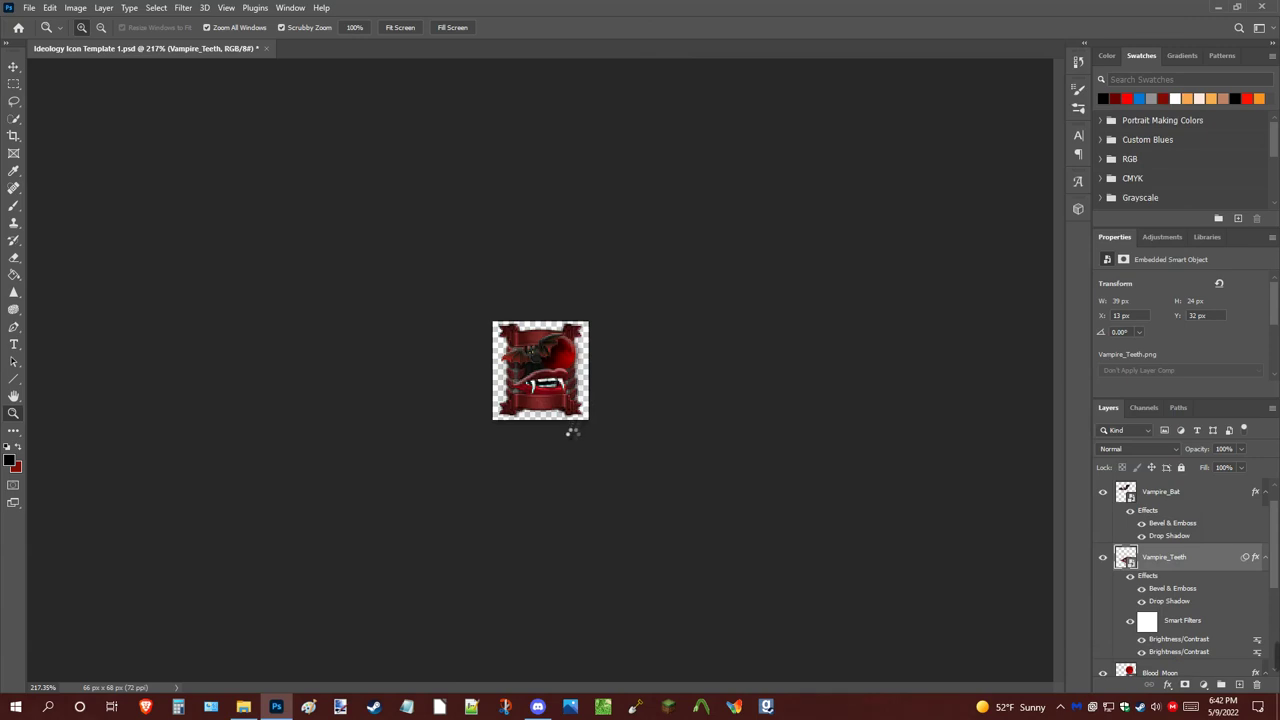
Shrink the placed wine glass, then restack layers so Vampire_Bat sits just above Blood_Moon
drag(548, 325, 568, 367)
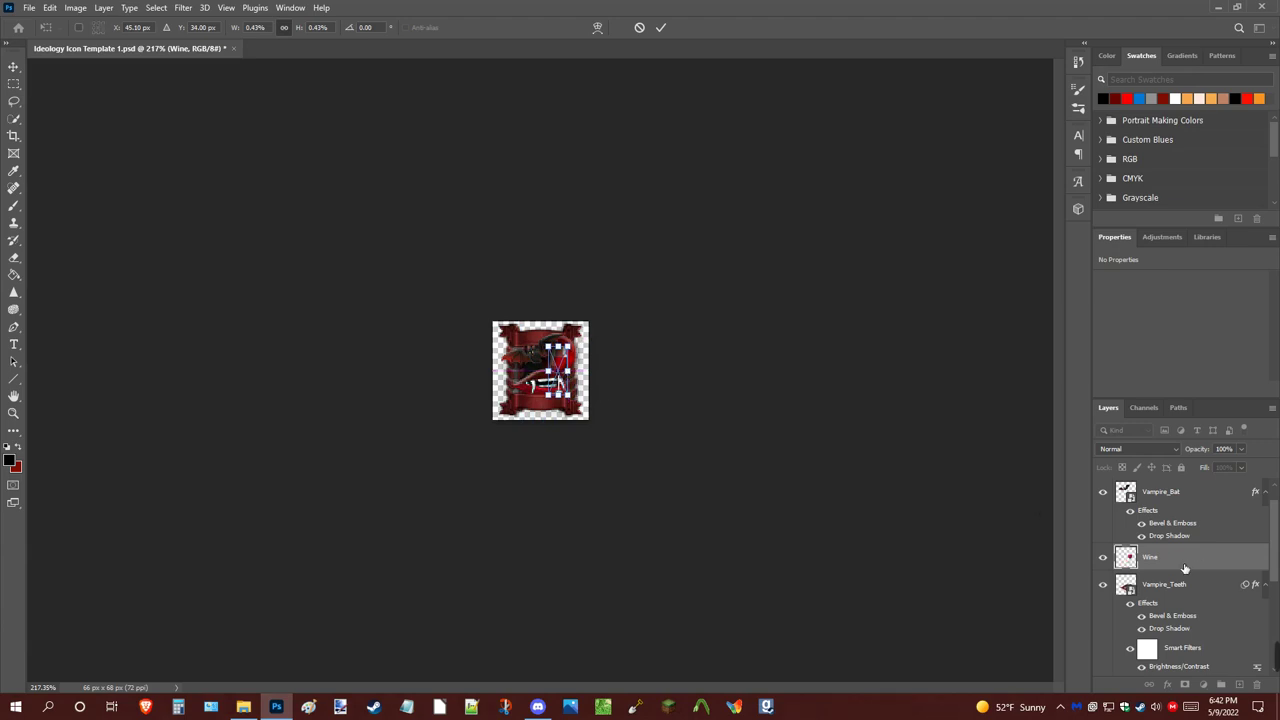
drag(1184, 568, 1138, 580)
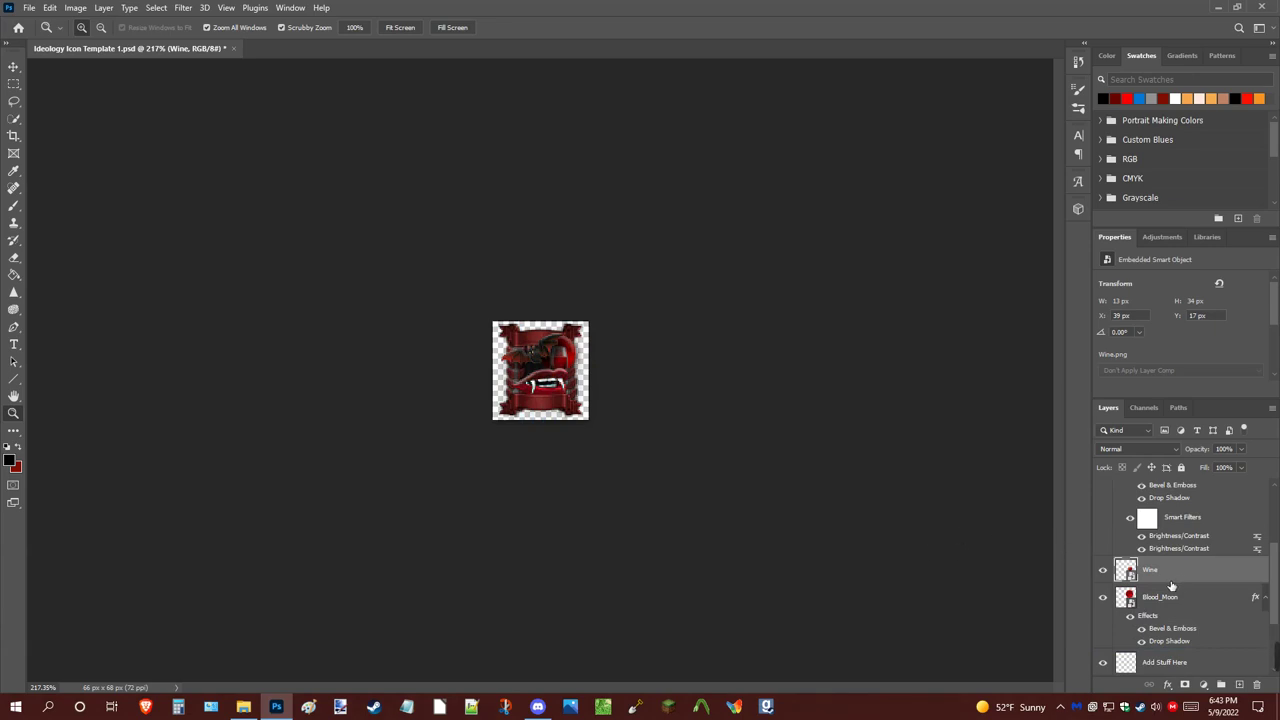
scroll(1172, 586, up, 3)
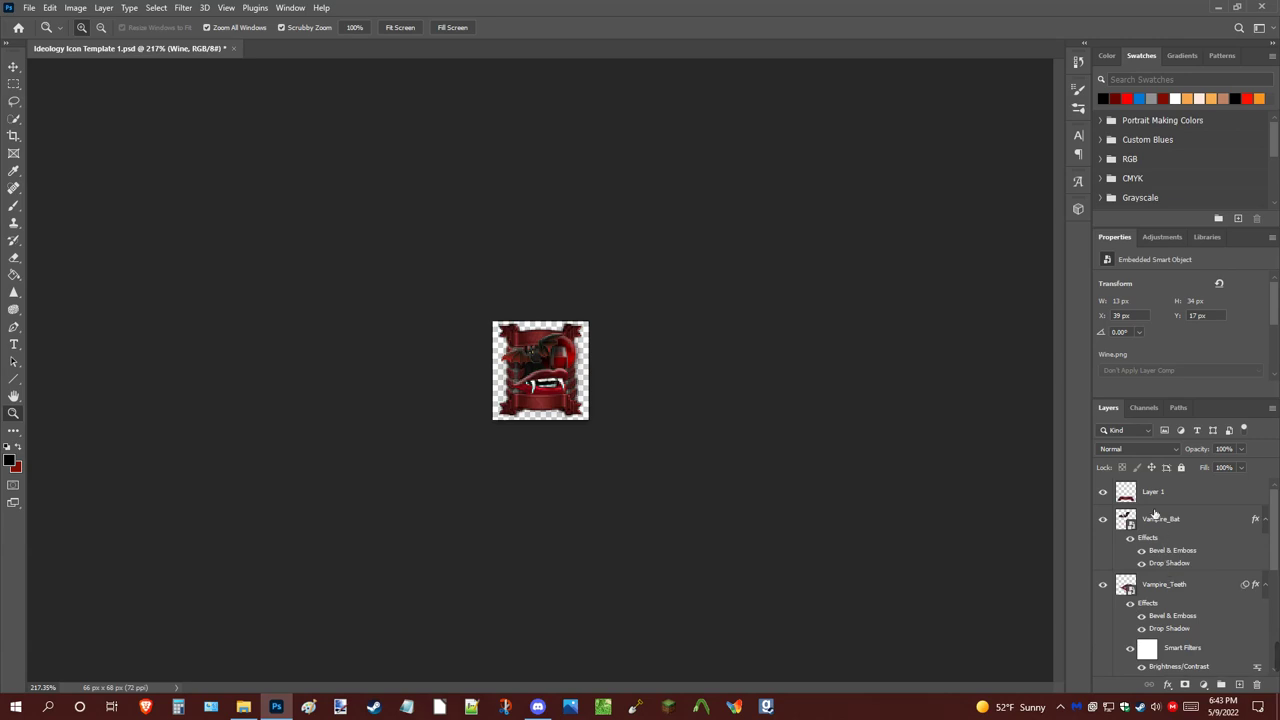
drag(1155, 514, 1158, 615)
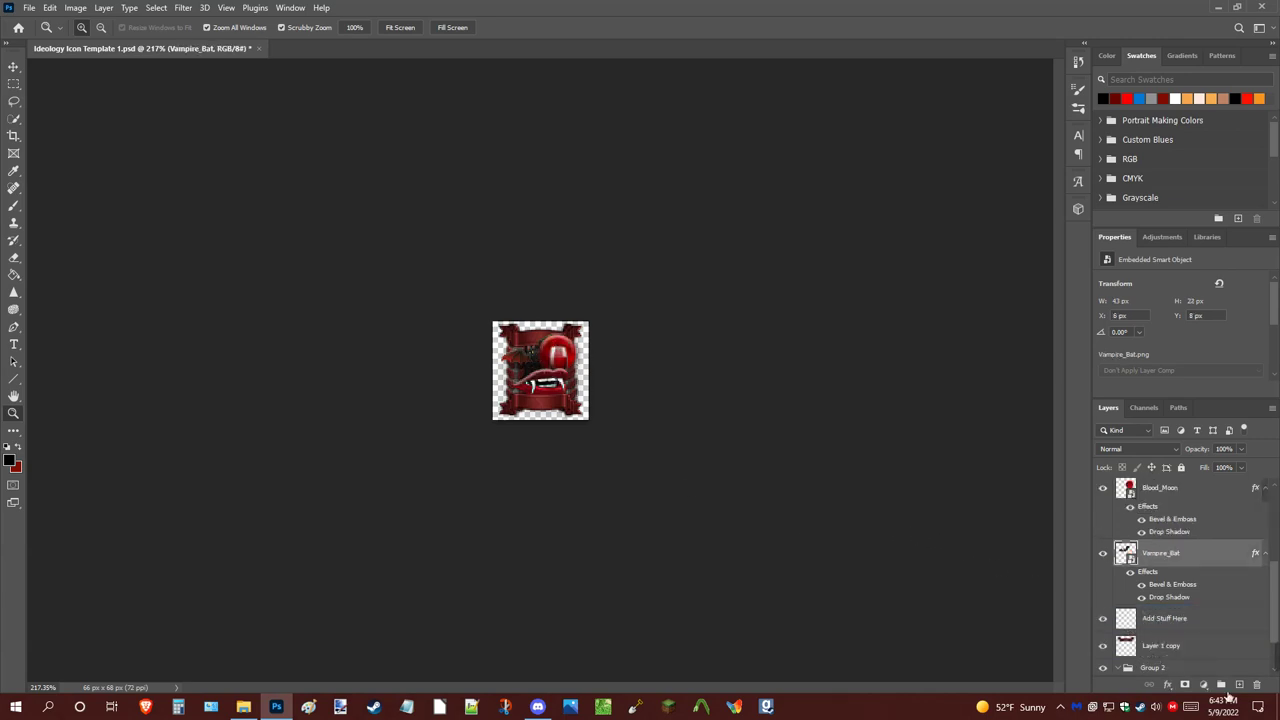
drag(1178, 555, 1164, 518)
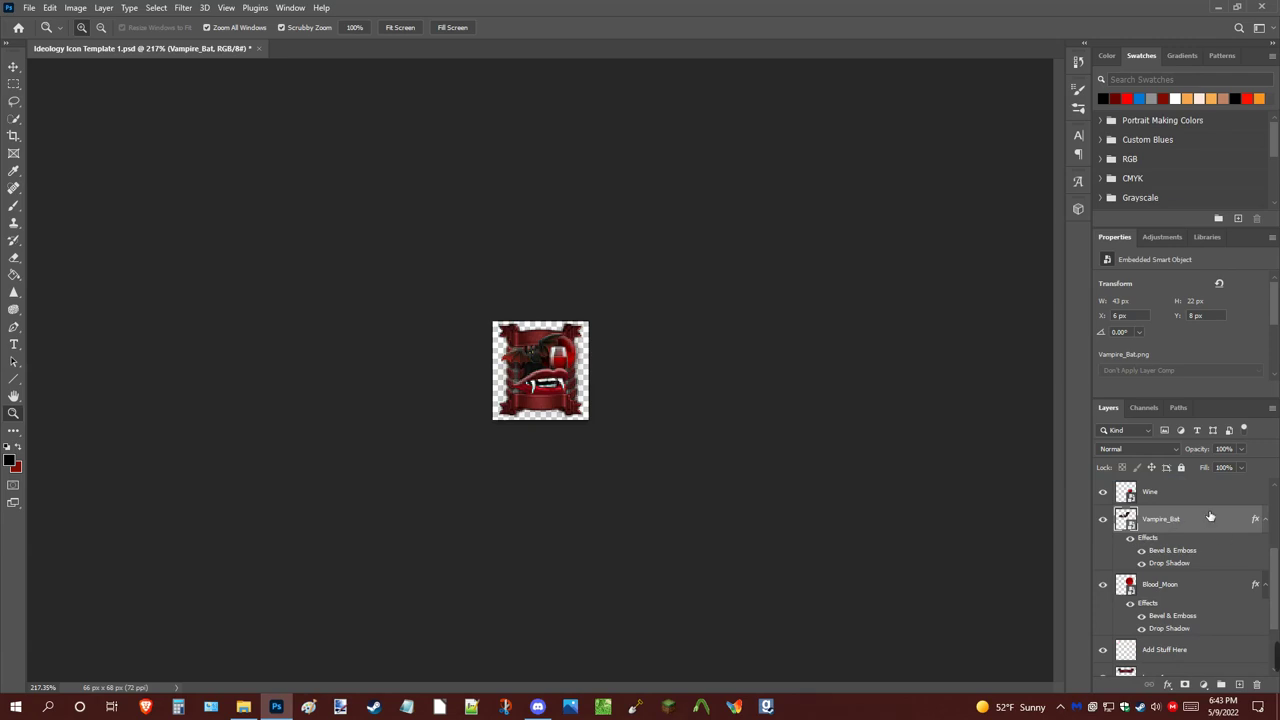
scroll(1210, 516, up, 2)
click(1172, 552)
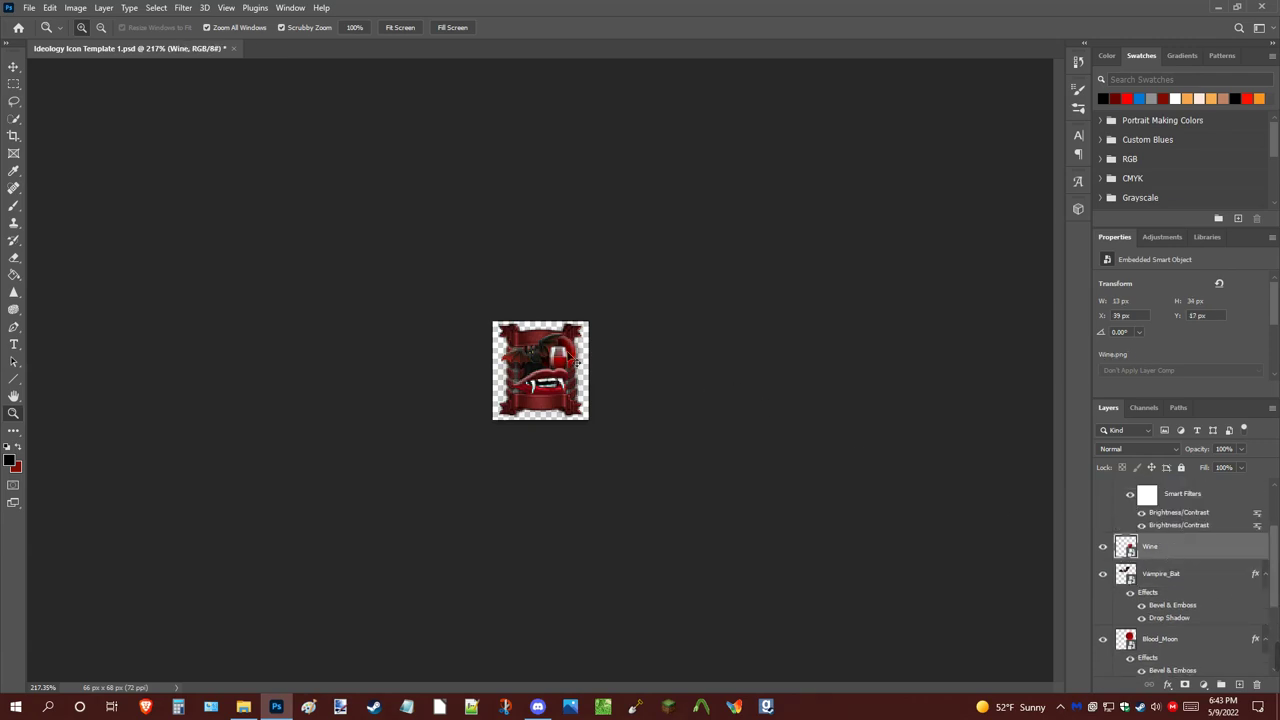
Transform the wine glass and move it to X 9, Y 22 on the icon's left side
key(ctrl+t)
drag(576, 362, 560, 340)
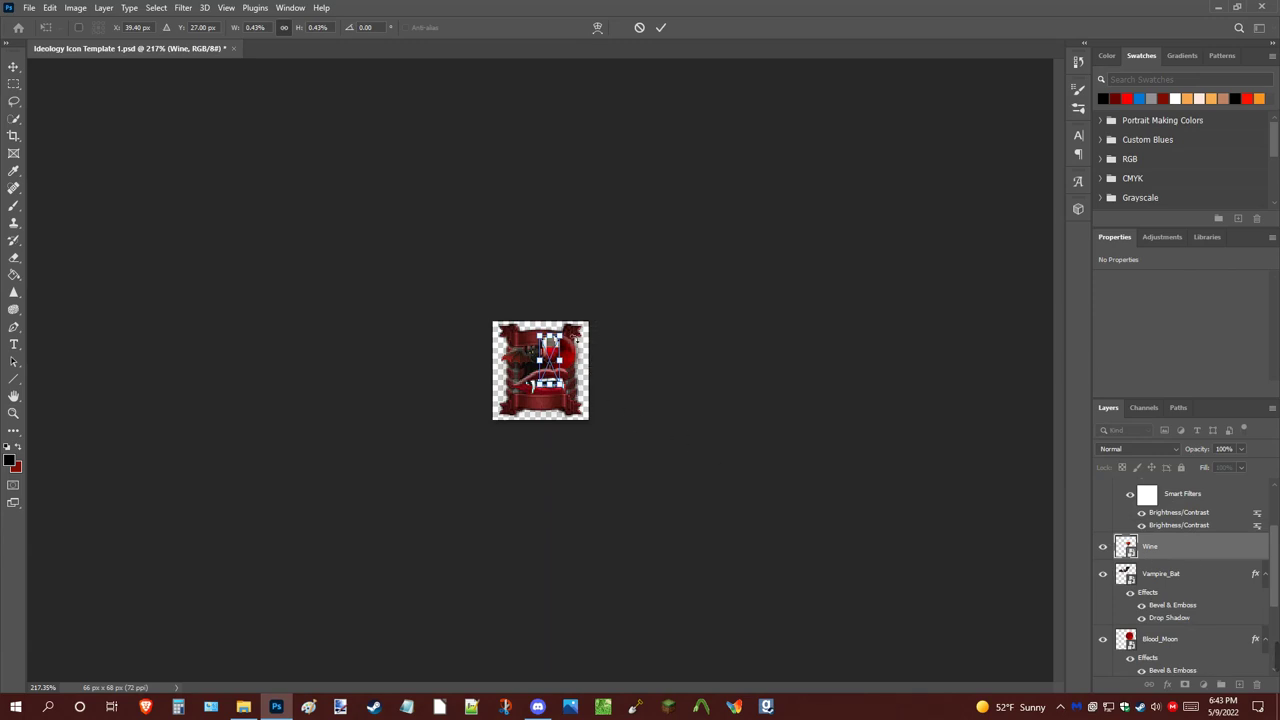
drag(551, 348, 555, 360)
drag(553, 356, 556, 358)
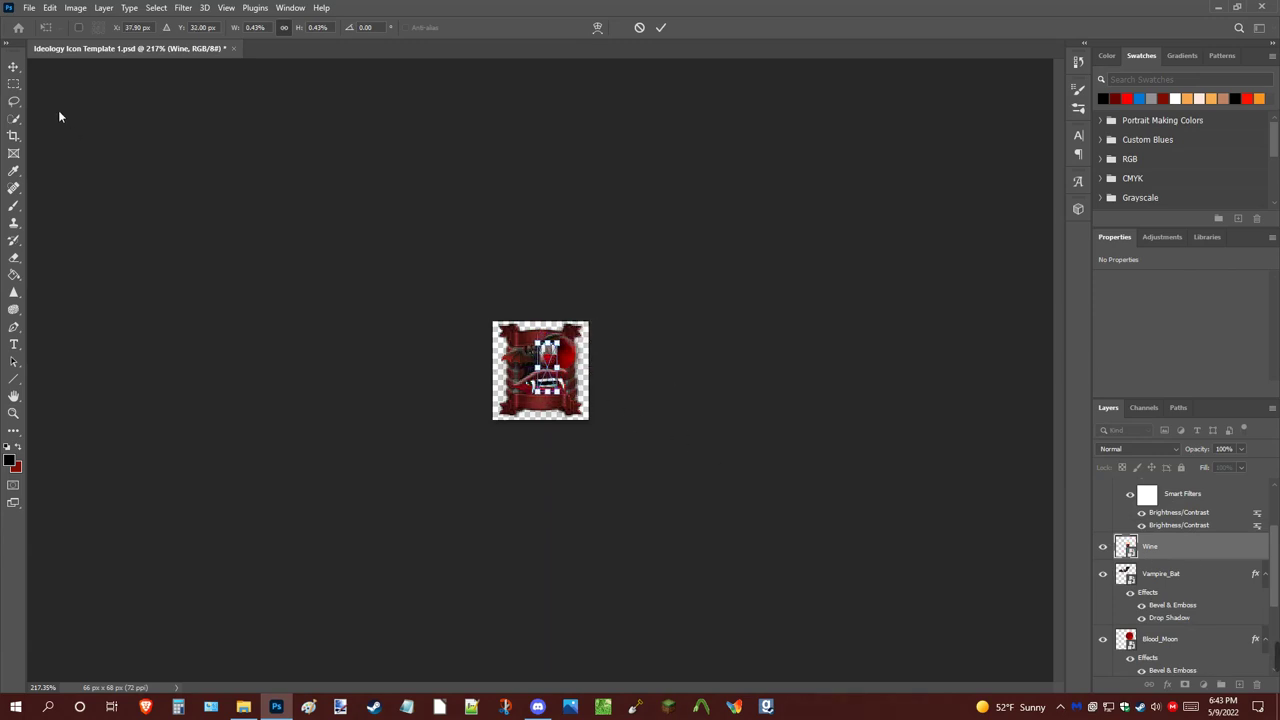
key(m)
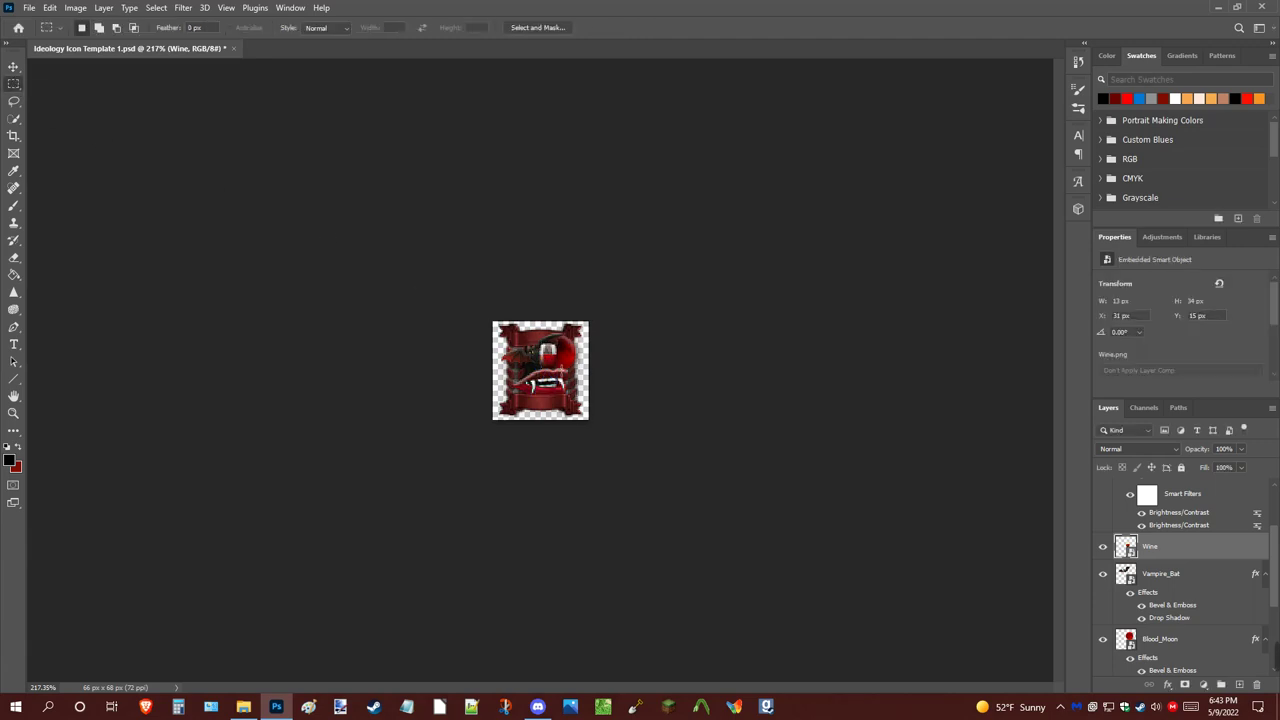
key(ctrl+t)
drag(548, 360, 512, 366)
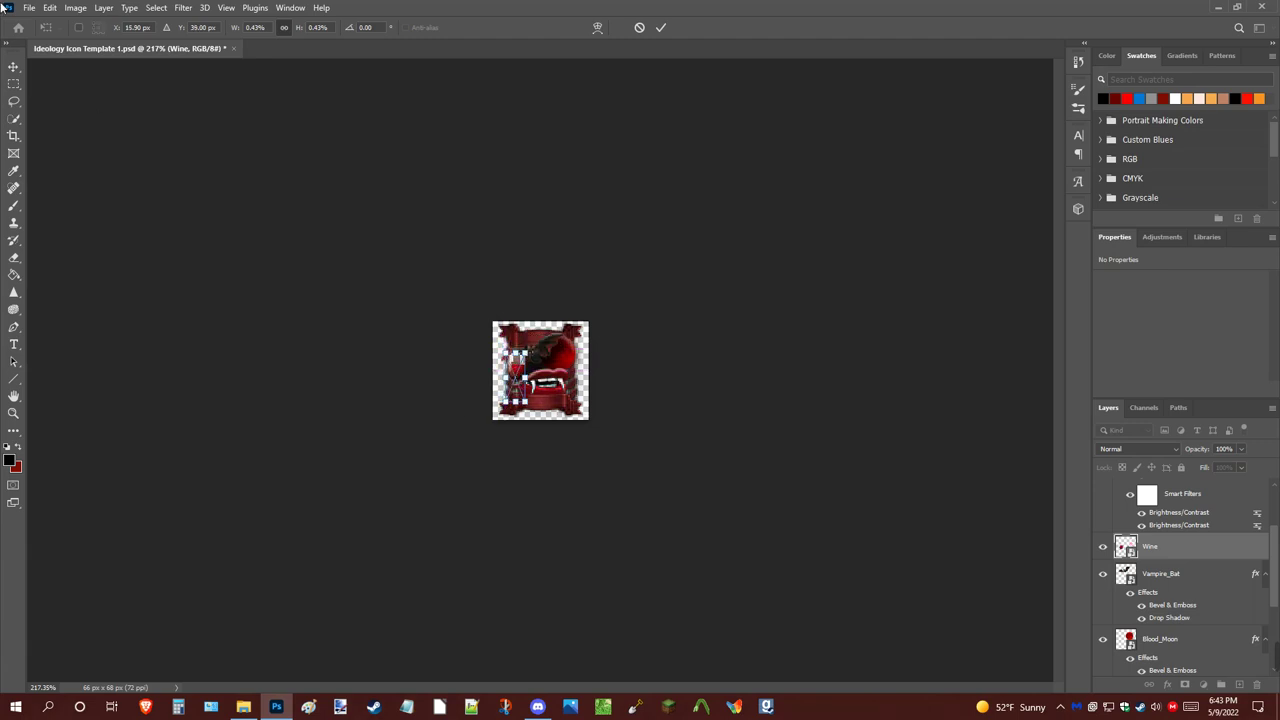
click(13, 85)
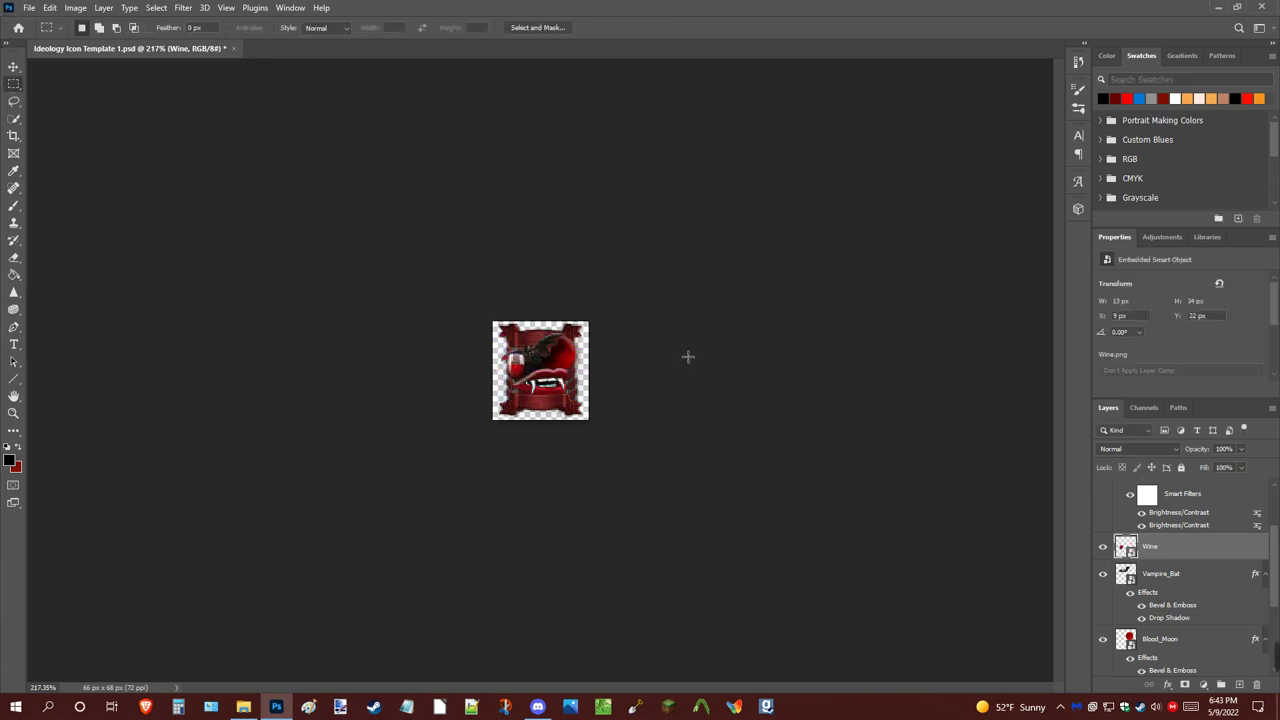
double_click(1236, 556)
On the Wine layer, enable Drop Shadow at 145° and 10 px, plus Bevel & Emboss with Contour
click(735, 358)
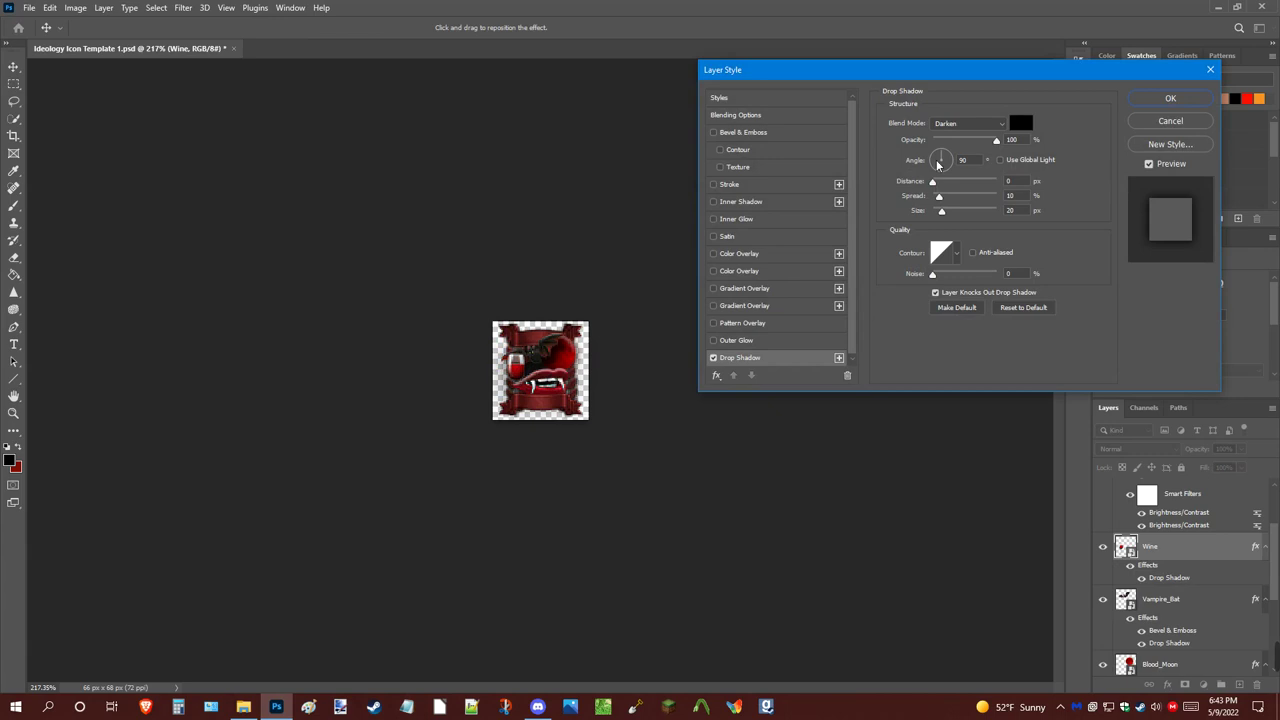
drag(938, 165, 904, 140)
drag(932, 182, 935, 182)
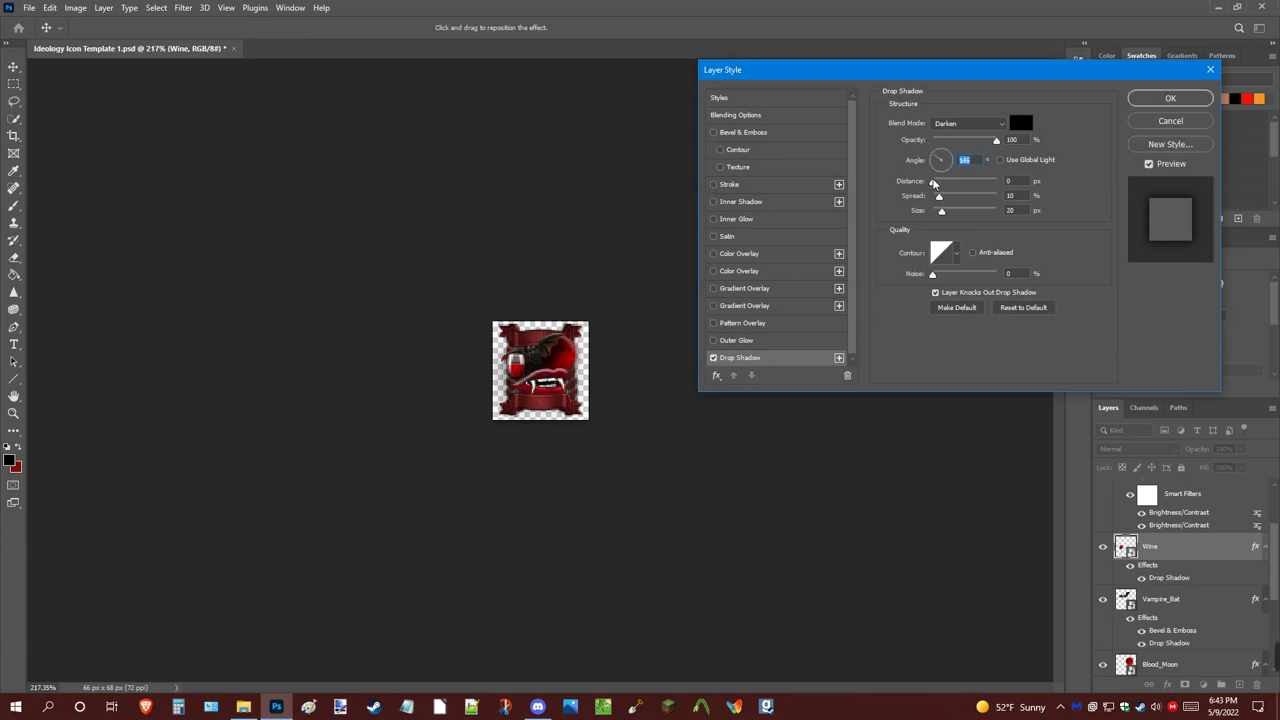
scroll(1028, 183, up, 5)
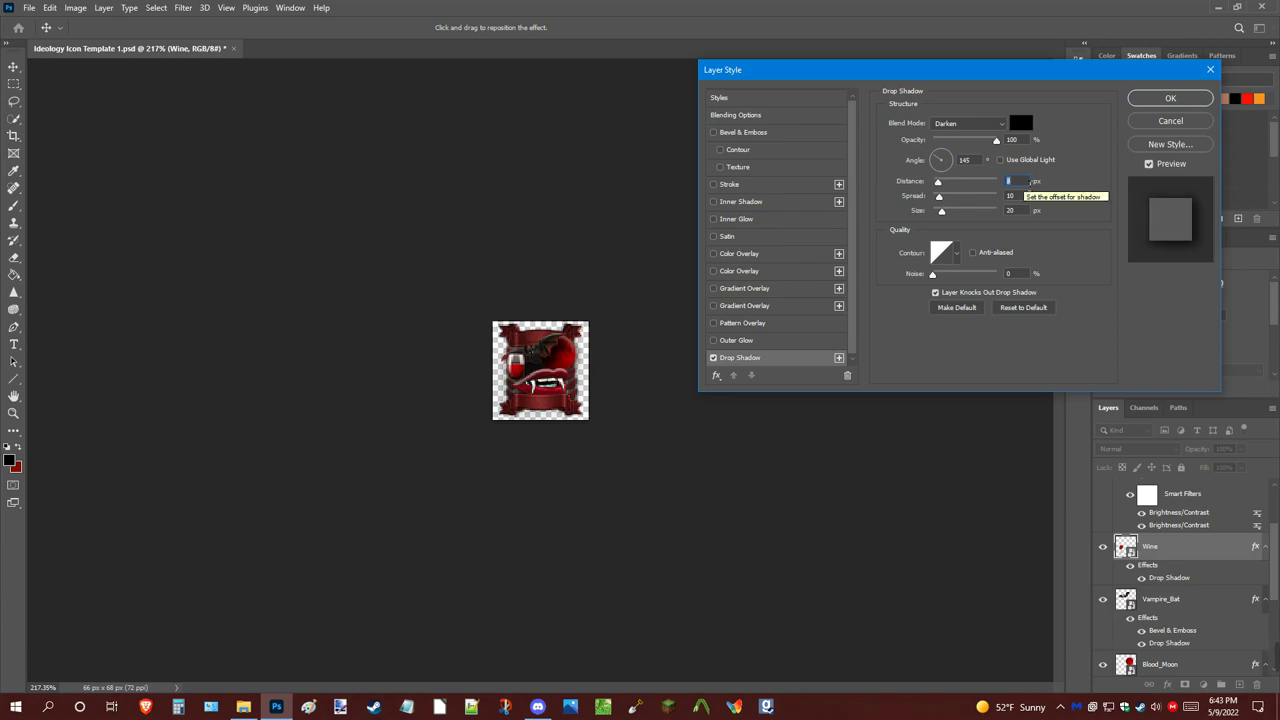
click(1018, 197)
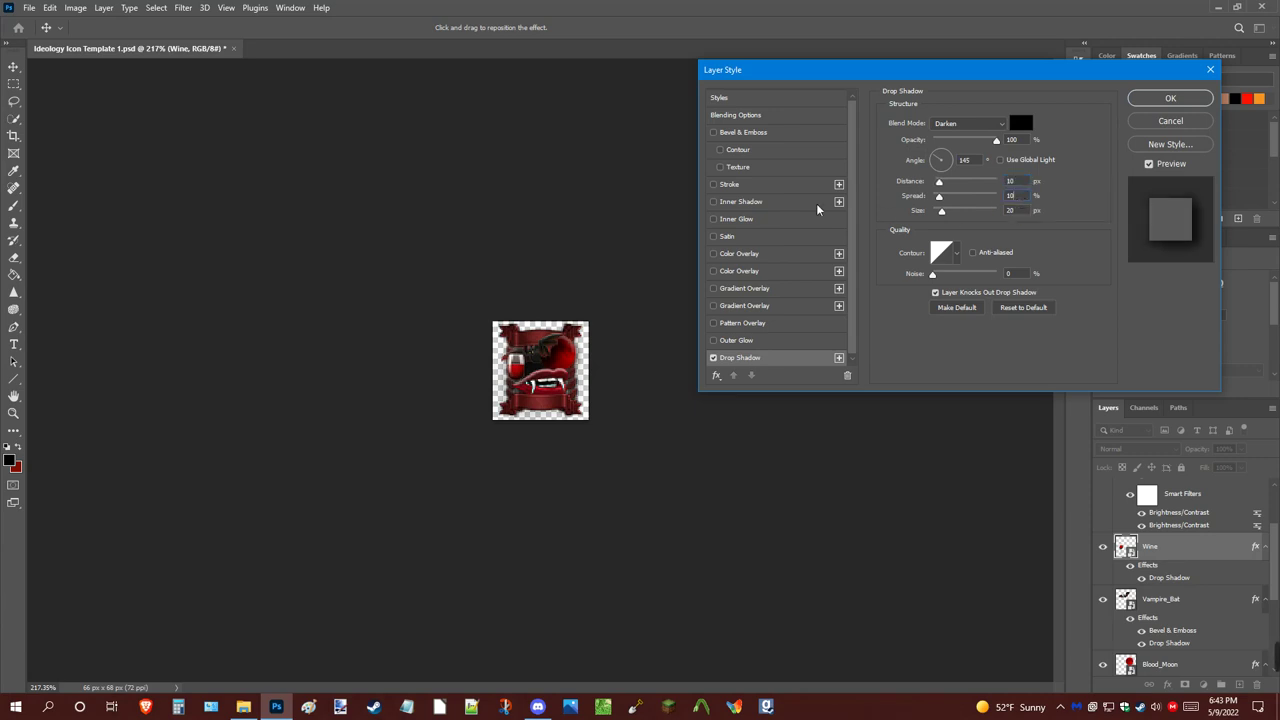
click(713, 132)
click(731, 149)
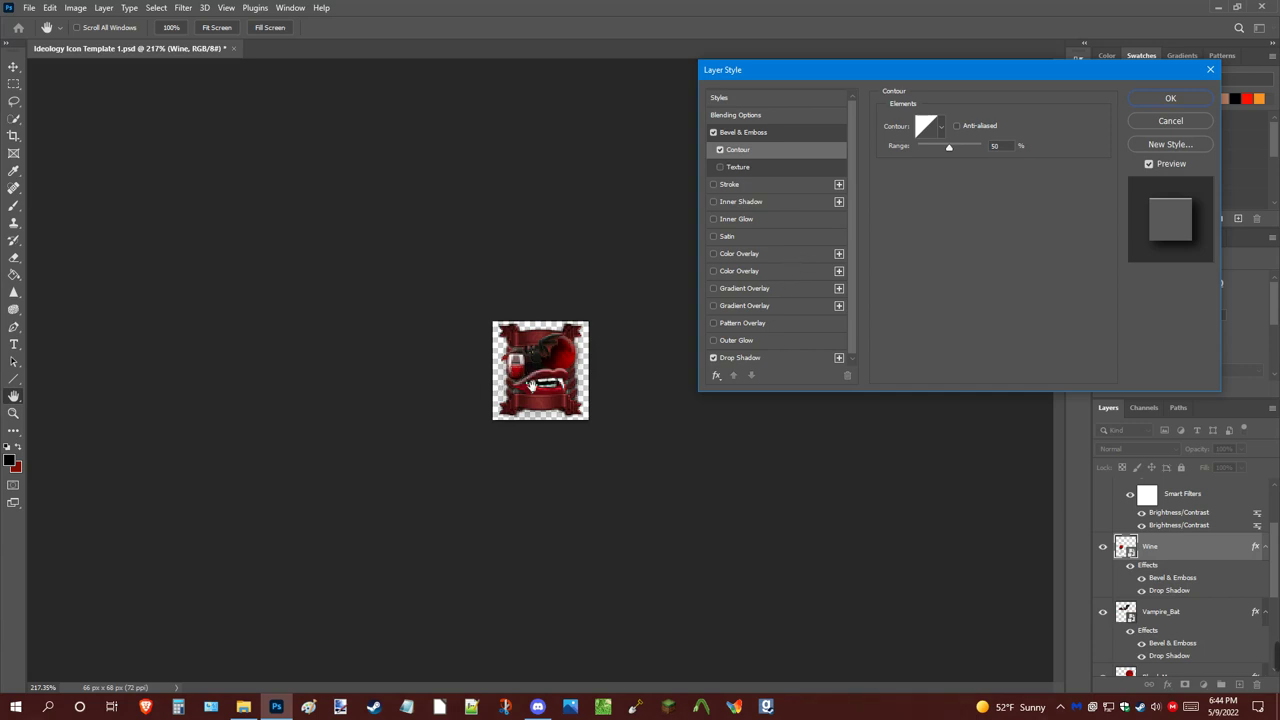
Enable Inner Glow on the wine glass, make its colour black, and experiment with opacity and noise
click(713, 219)
click(745, 218)
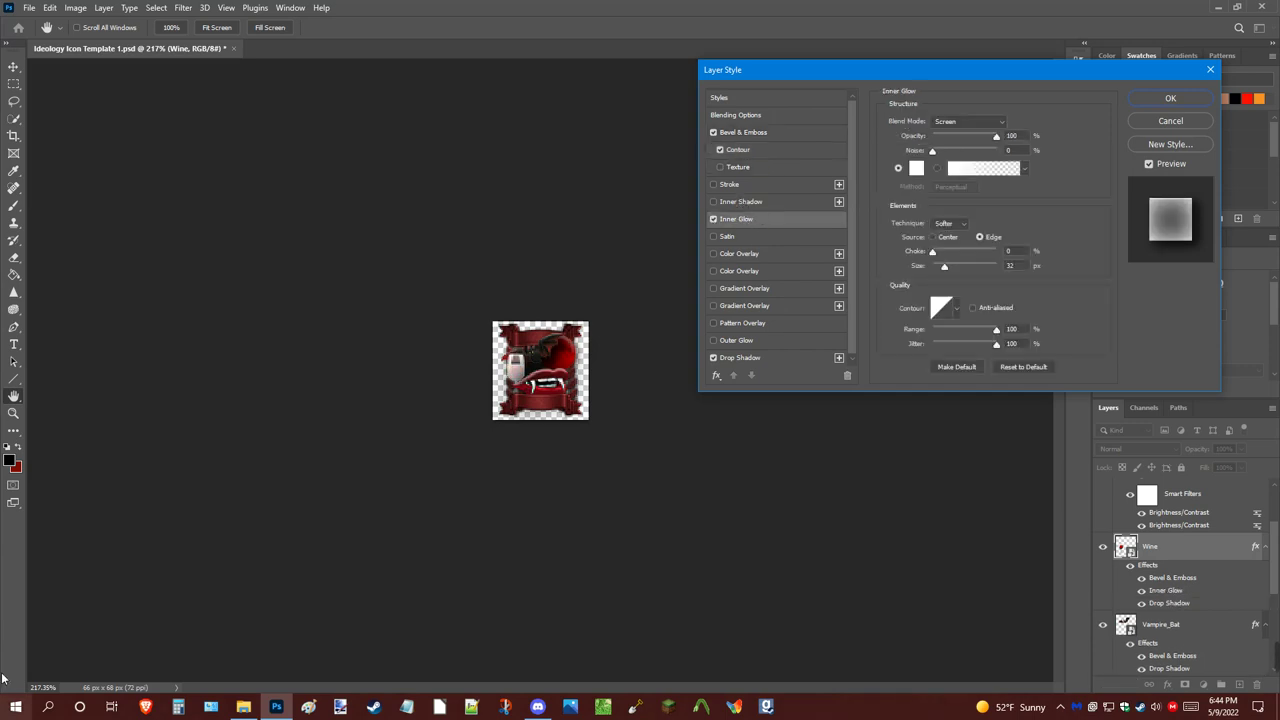
mouse_move(995, 136)
mouse_down()
mouse_move(922, 143)
mouse_move(996, 136)
mouse_up()
click(916, 168)
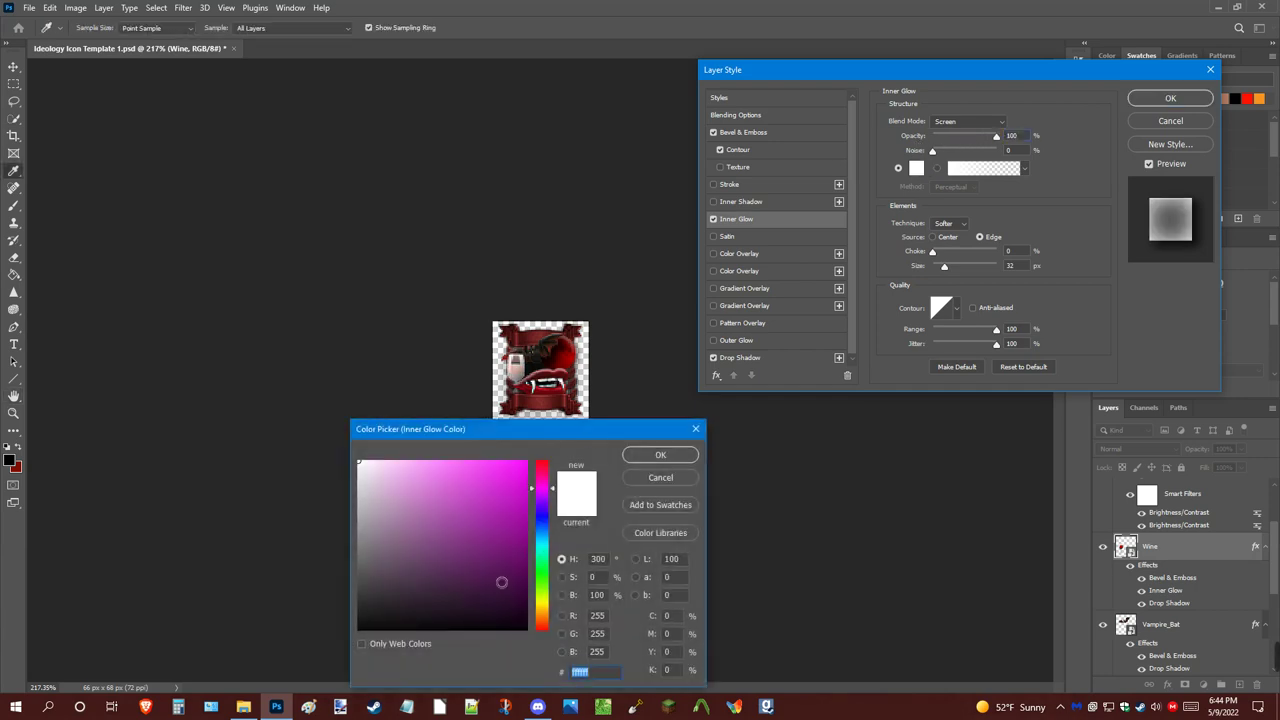
drag(501, 582, 358, 629)
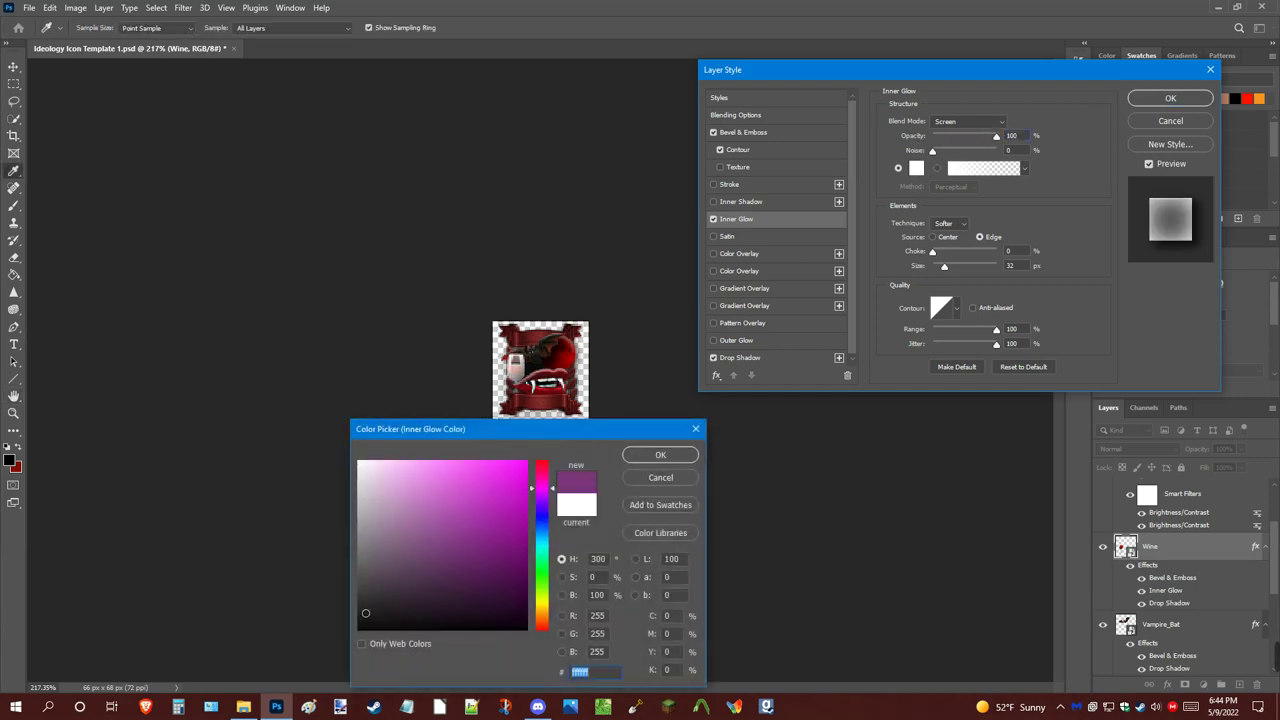
click(683, 457)
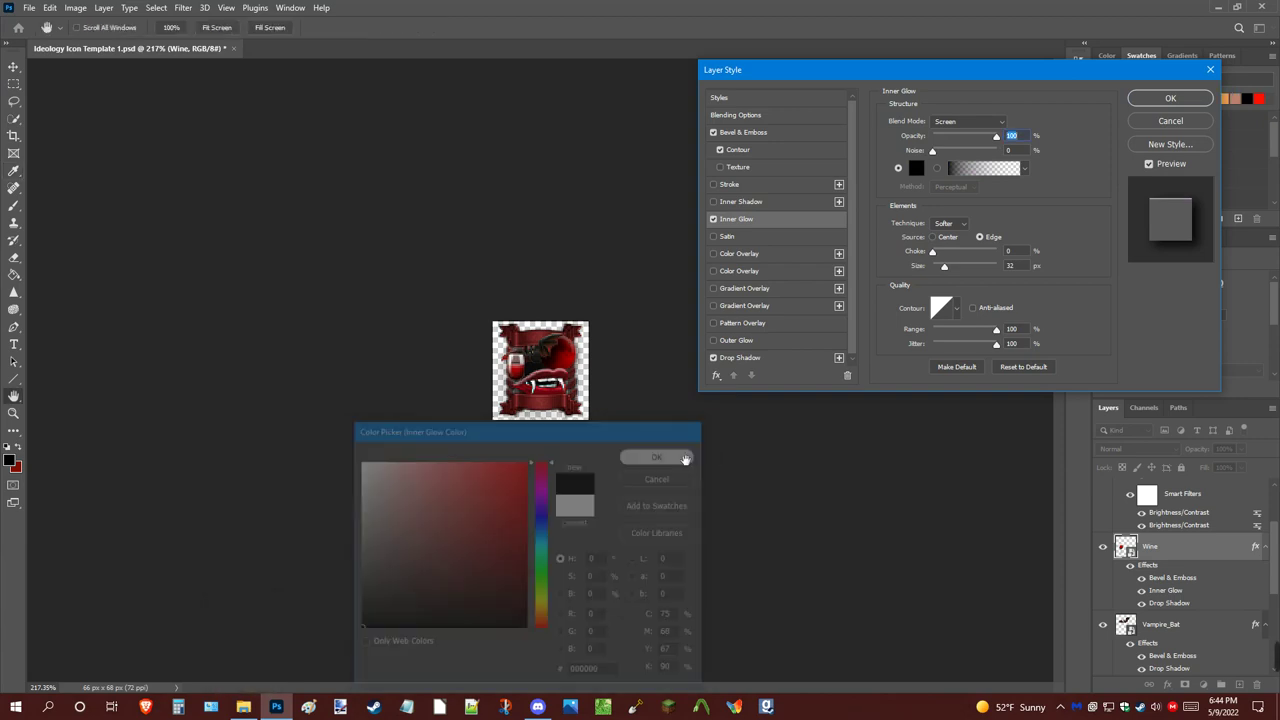
drag(931, 151, 1015, 151)
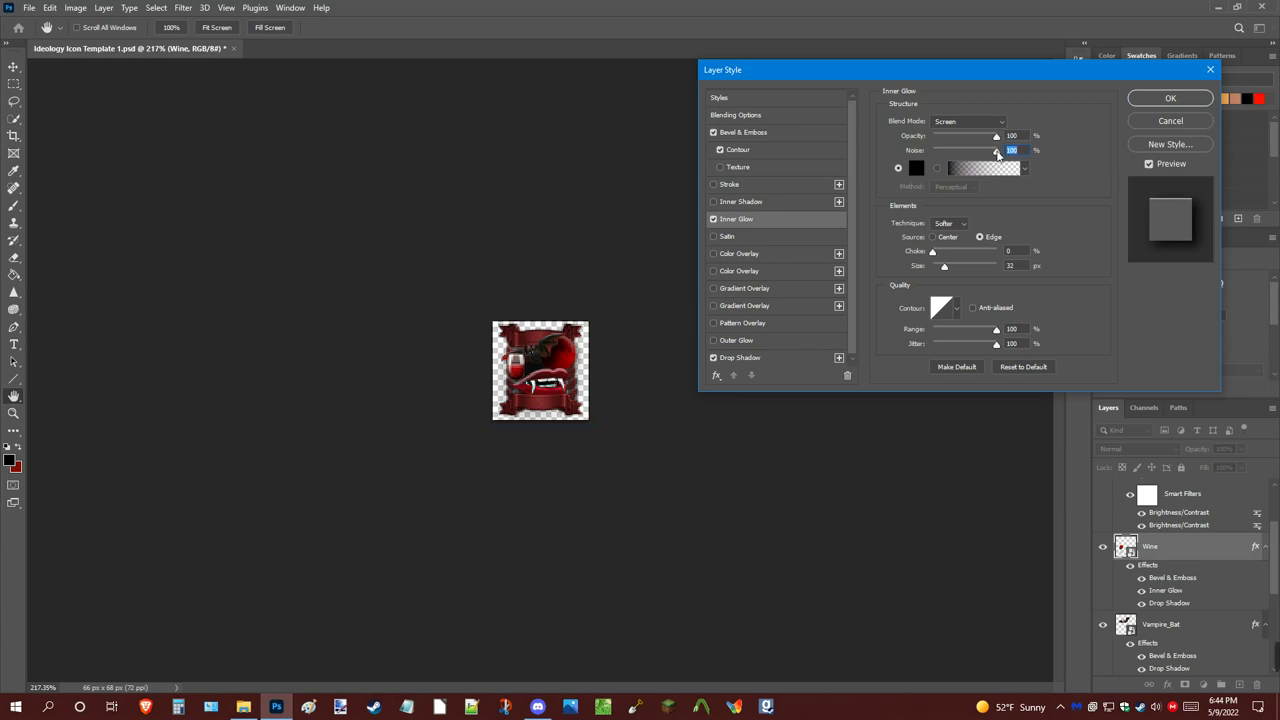
drag(997, 152, 949, 138)
key(shift+Tab)
text(100)
drag(950, 141, 936, 137)
Raise the inner glow to 100% opacity, try a choke, and keep the Edge source
click(713, 219)
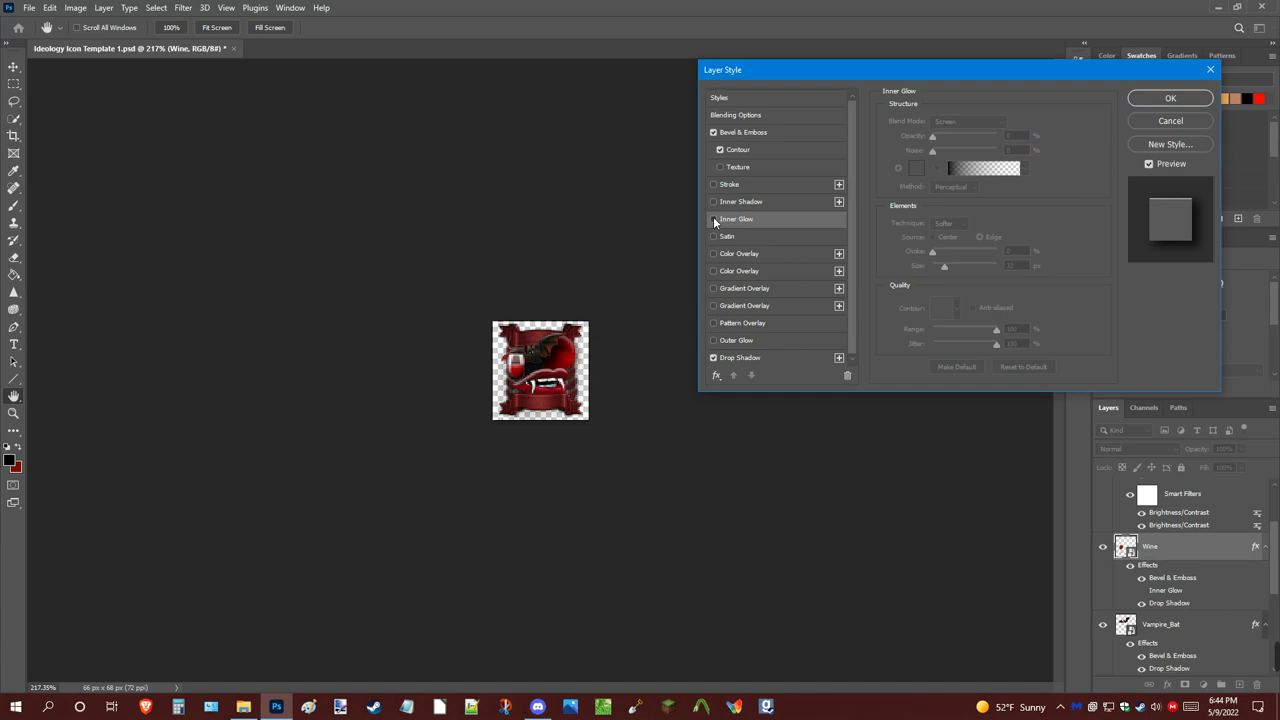
click(713, 219)
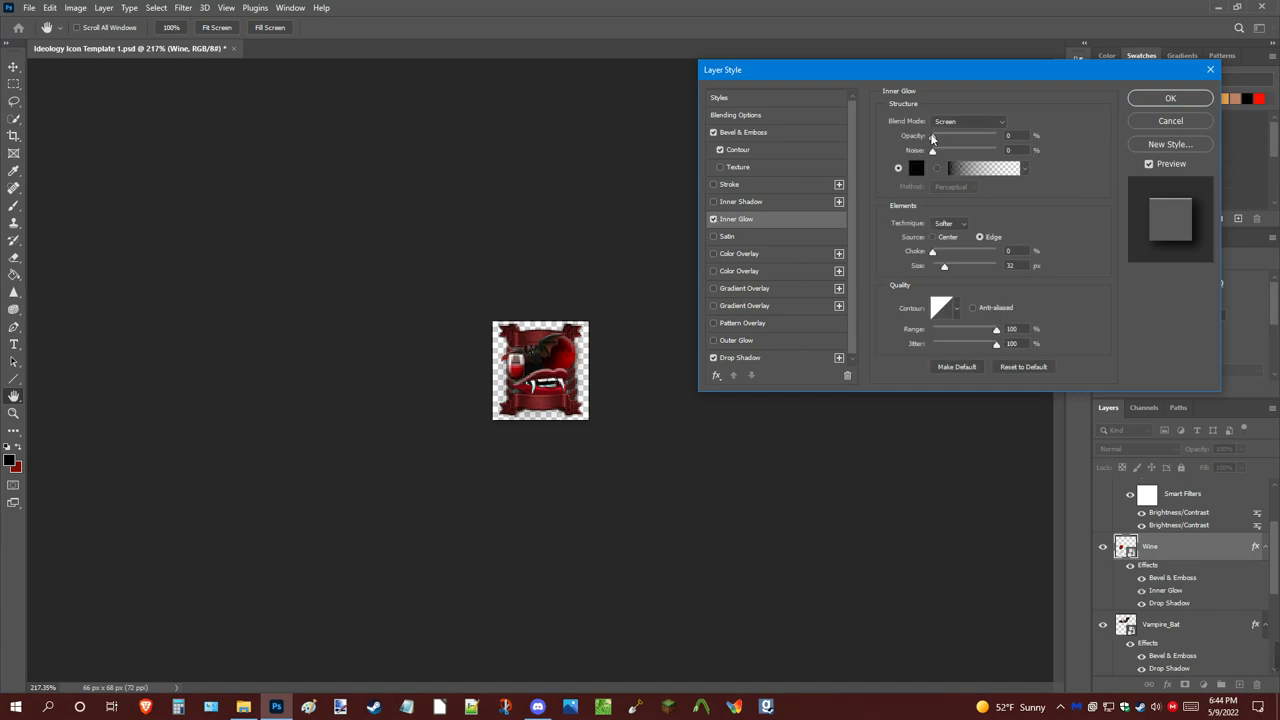
drag(932, 136, 1082, 150)
drag(932, 252, 1020, 273)
click(945, 237)
click(983, 237)
click(950, 223)
key(Escape)
Set the glow to Normal blend with no choke, noise or size, and apply the styles
click(970, 121)
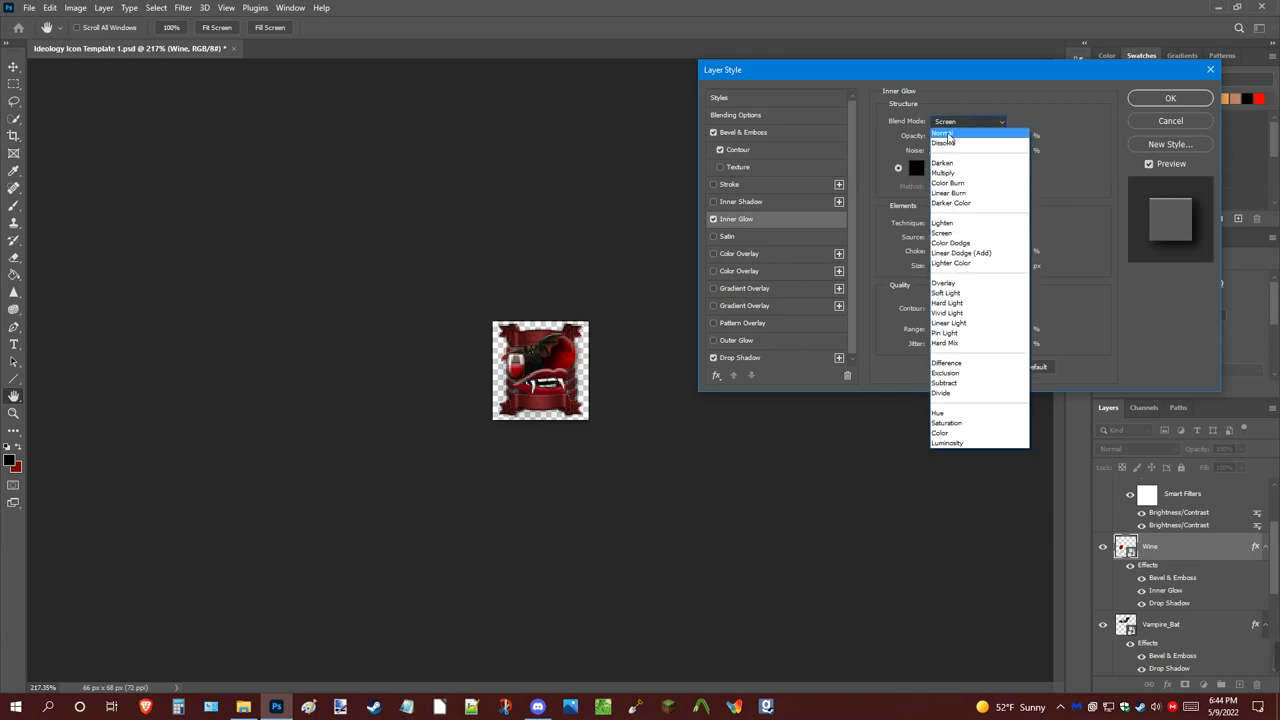
click(948, 134)
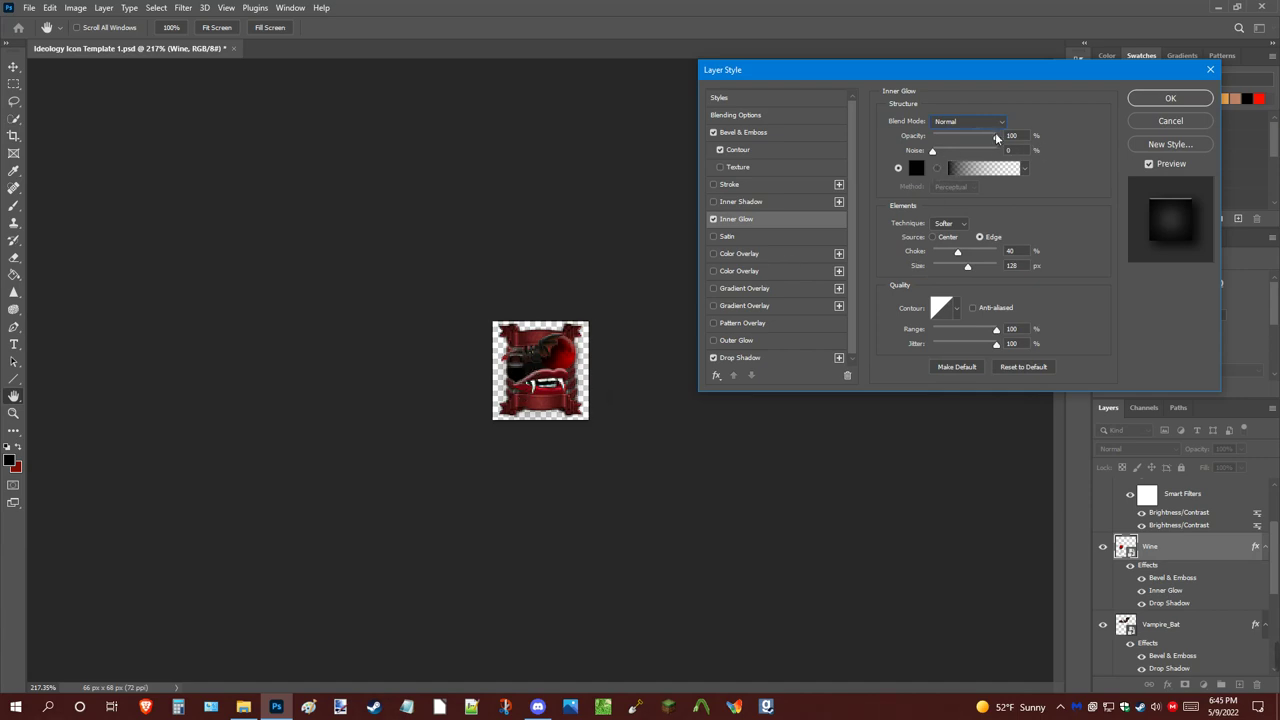
mouse_move(996, 135)
mouse_down()
mouse_move(900, 145)
mouse_move(956, 158)
mouse_move(996, 136)
mouse_up()
mouse_move(957, 251)
mouse_down()
mouse_move(903, 265)
mouse_move(992, 266)
mouse_move(946, 256)
mouse_up()
drag(956, 151, 912, 143)
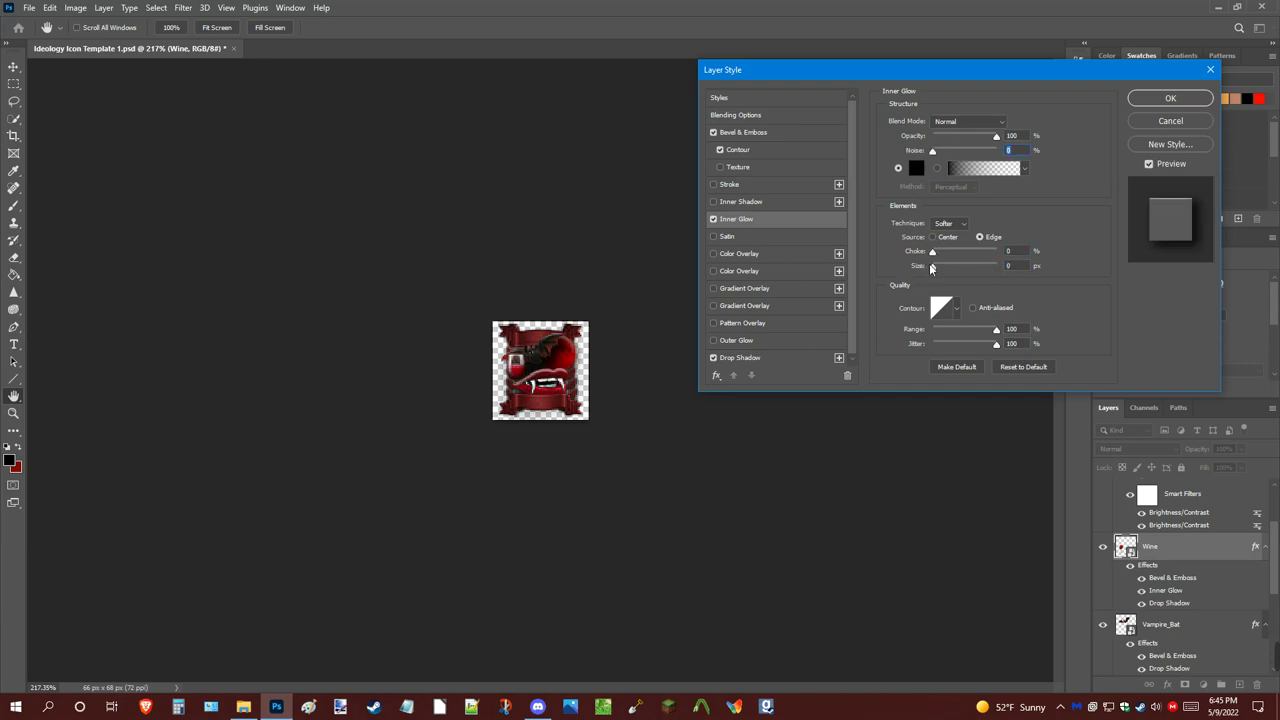
drag(938, 270, 927, 268)
click(1170, 98)
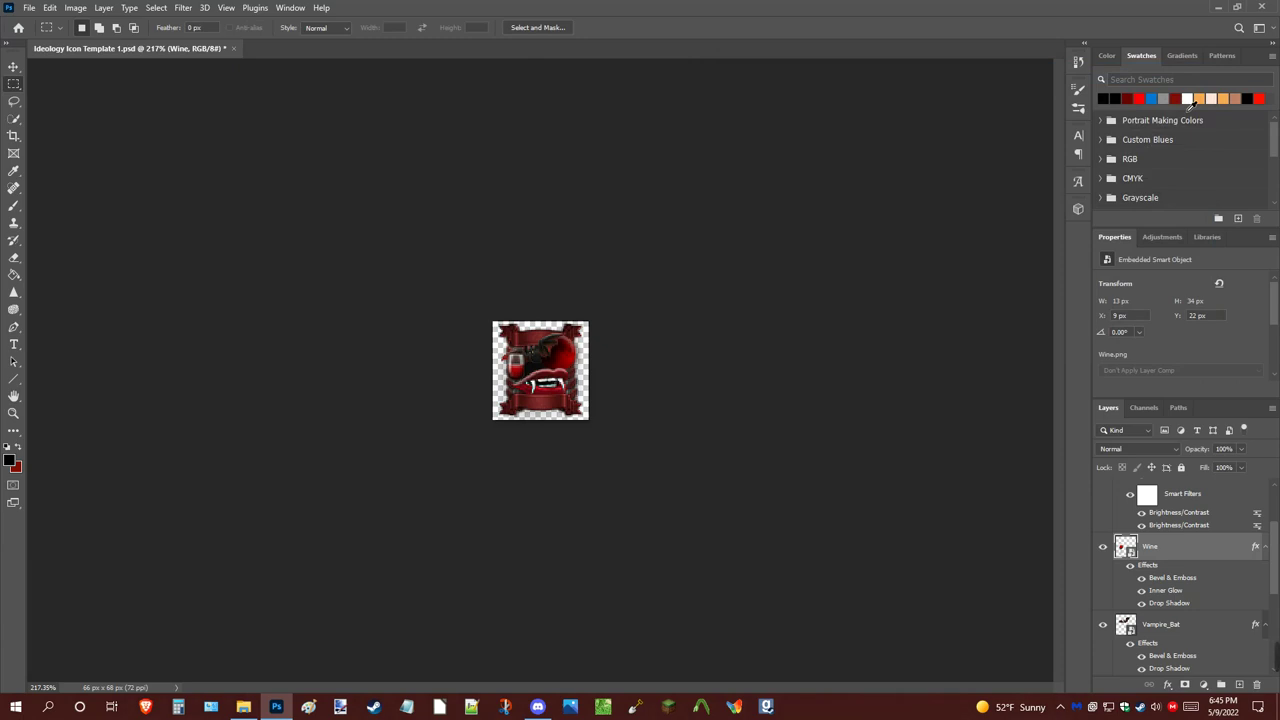
Quick-export the icon as PNG, replacing the existing Vampirism.png
click(29, 8)
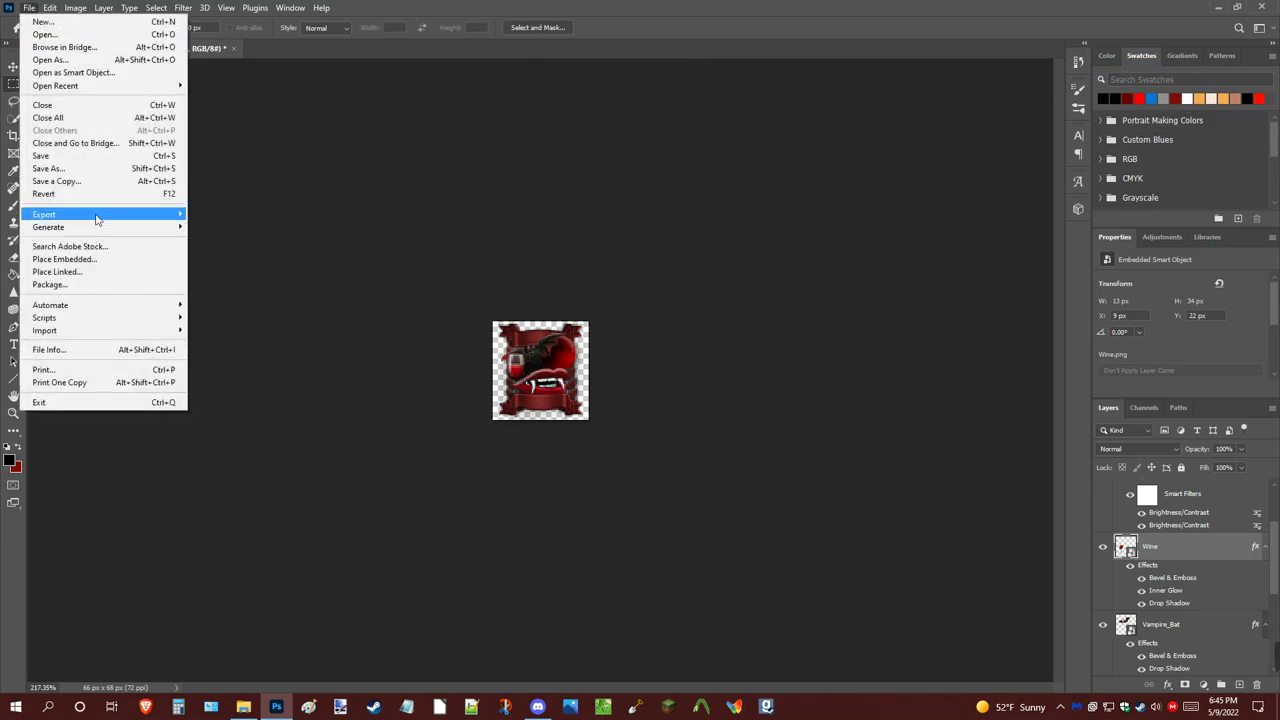
mouse_move(97, 218)
click(228, 214)
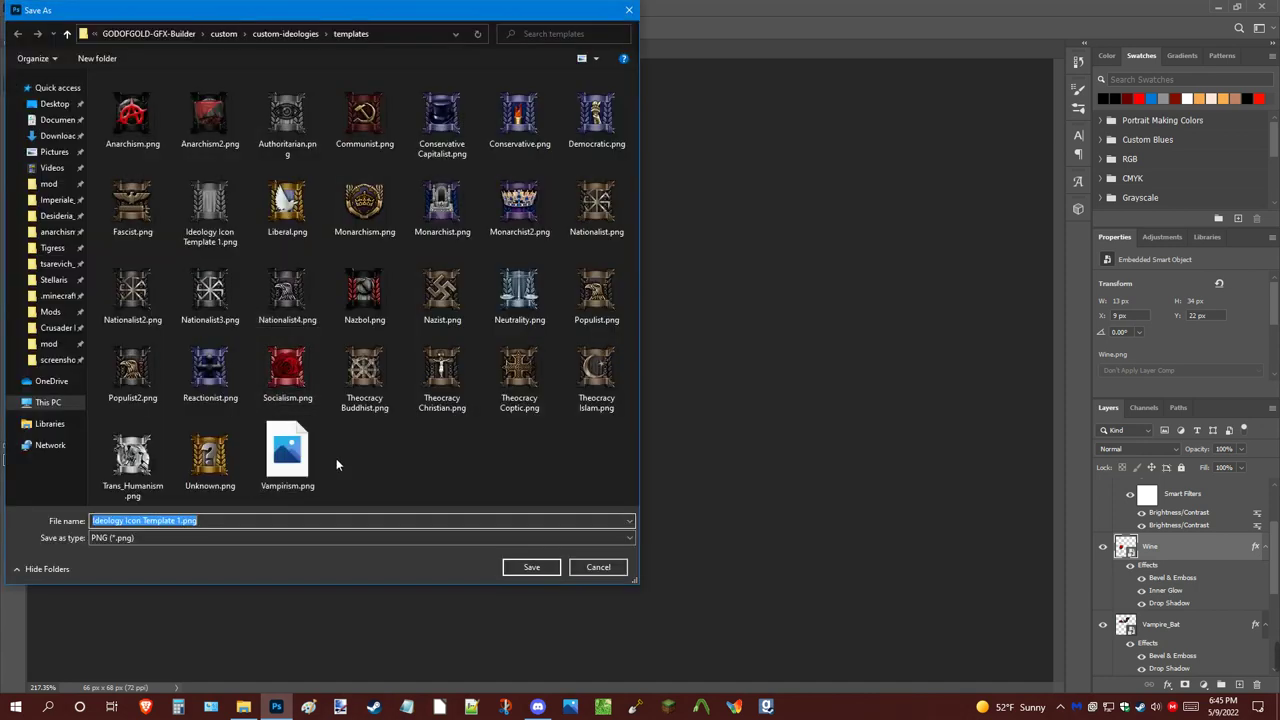
click(287, 458)
click(531, 567)
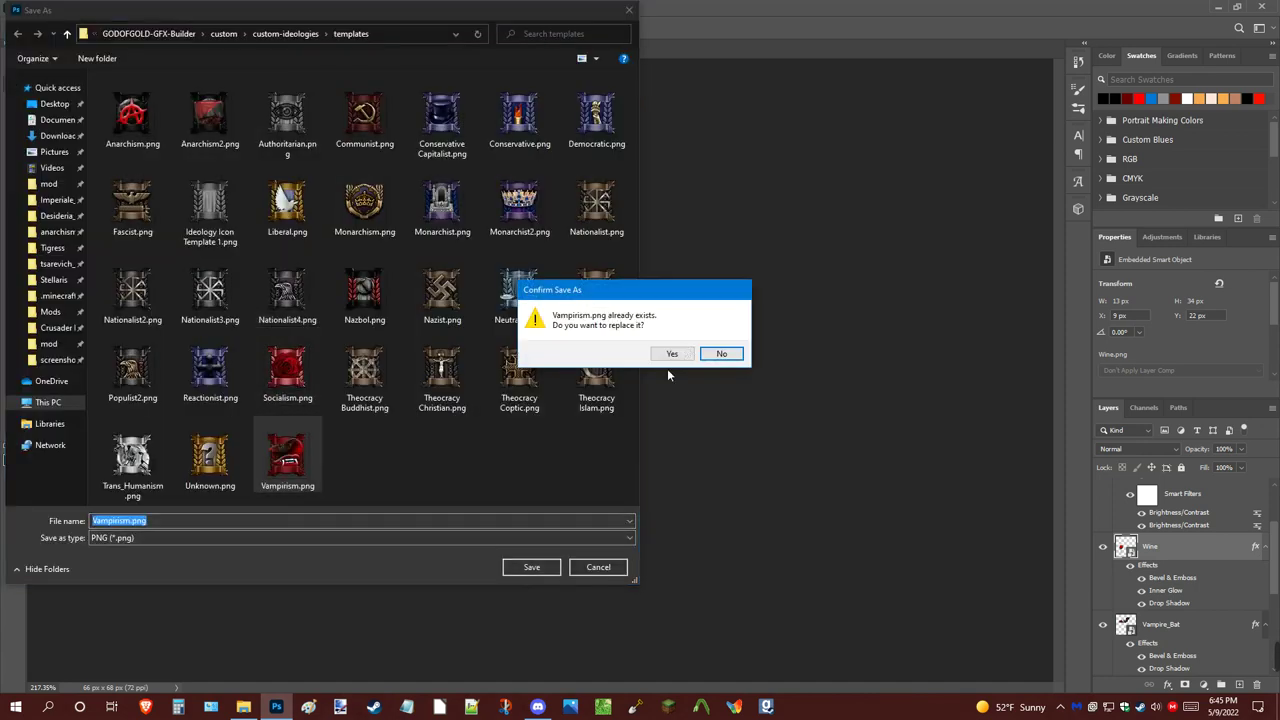
click(672, 353)
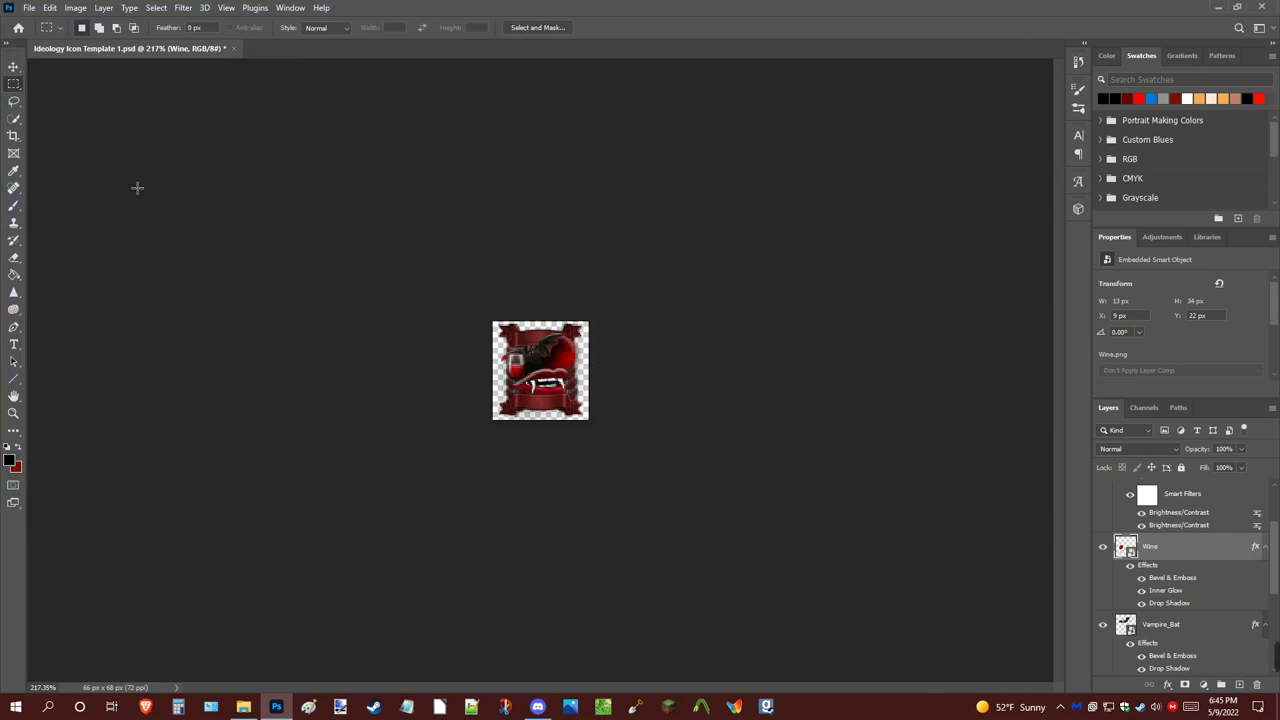
Save the document as Vampirism.psd, replacing the existing file
click(29, 8)
click(57, 170)
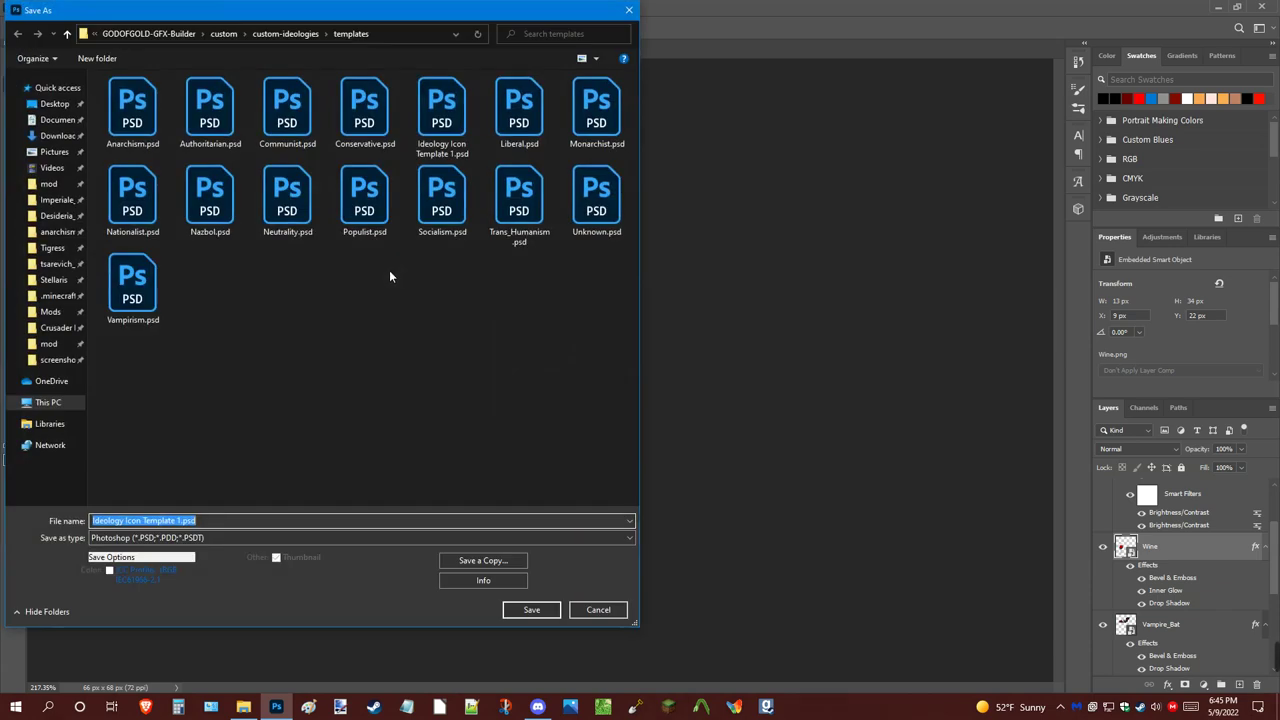
click(161, 291)
click(530, 611)
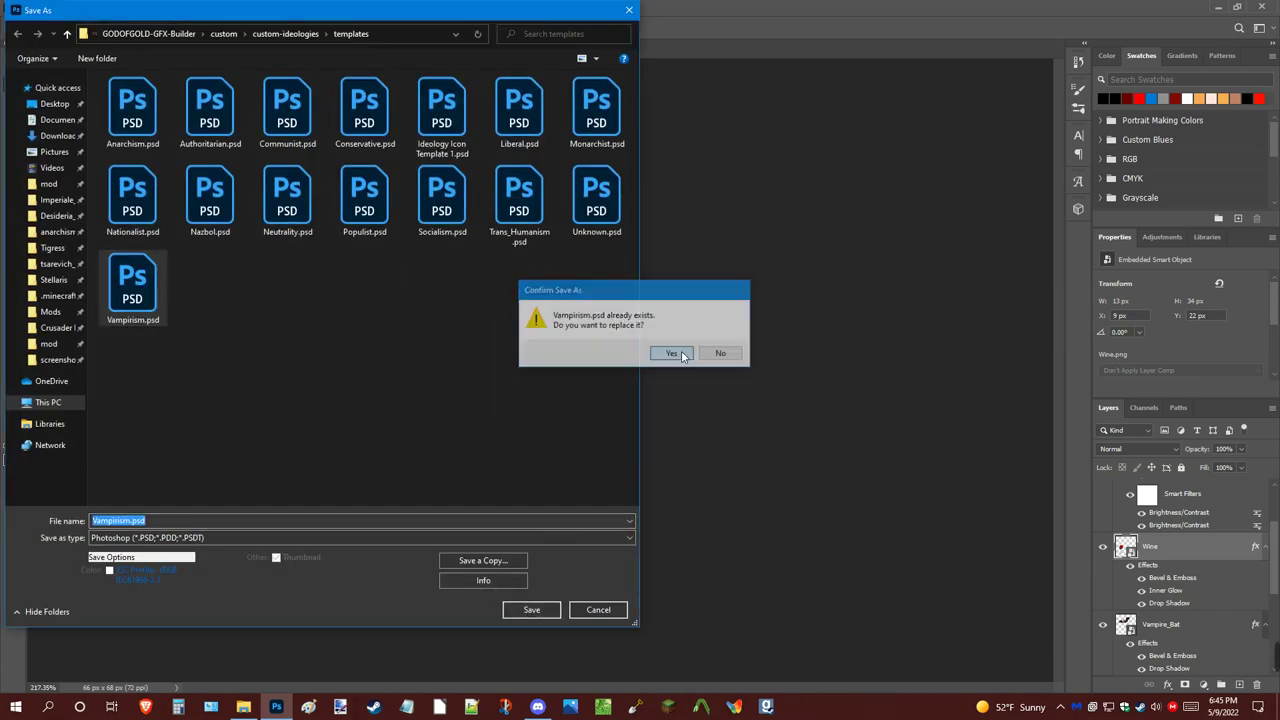
click(681, 352)
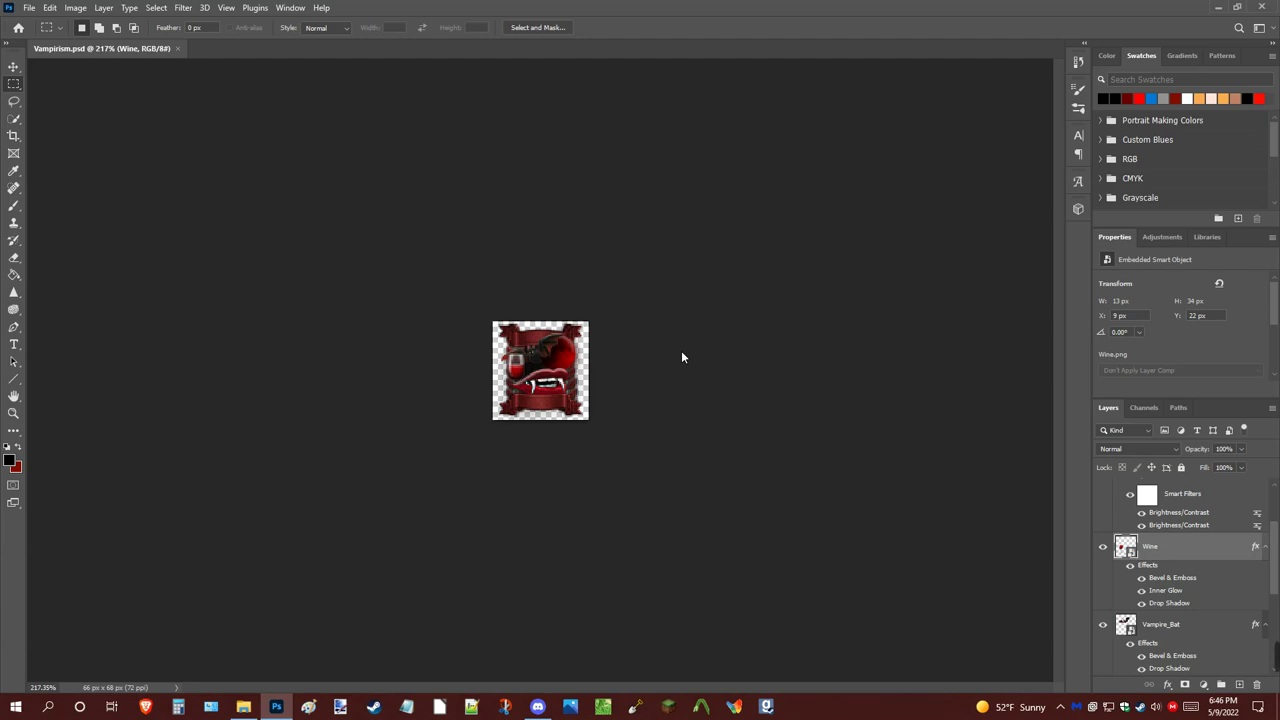
mouse_move(1060, 656)
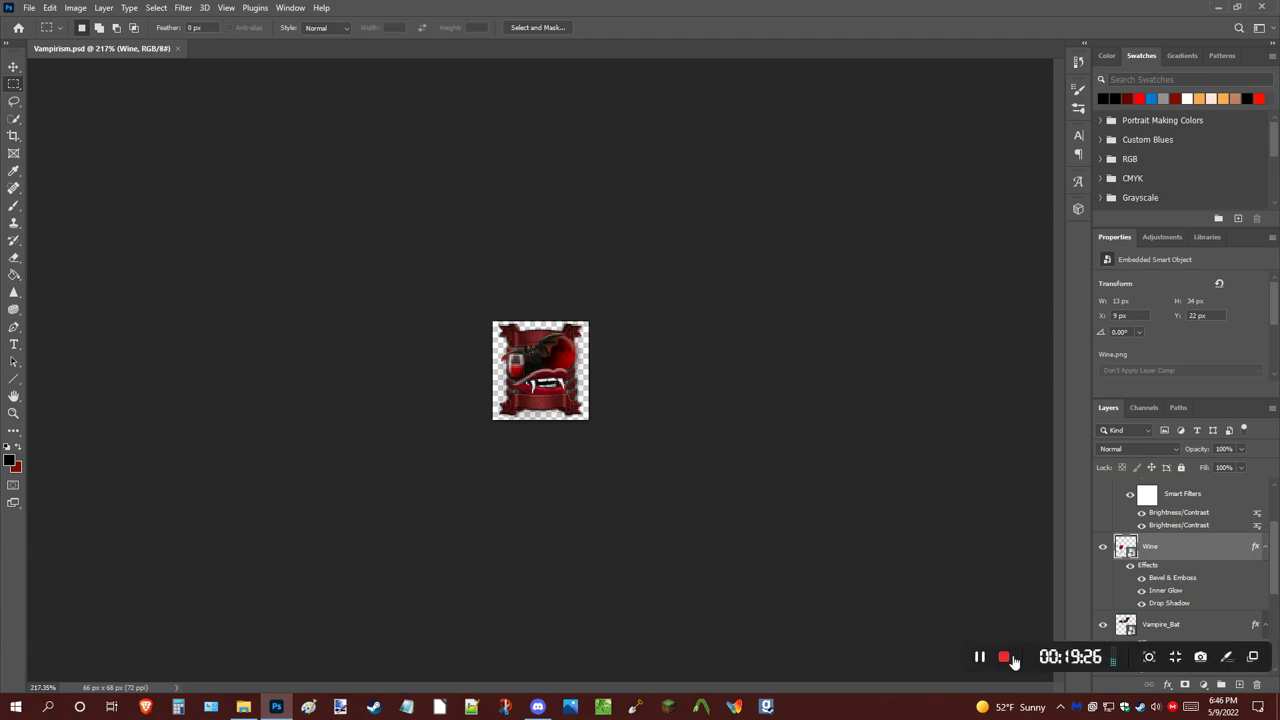